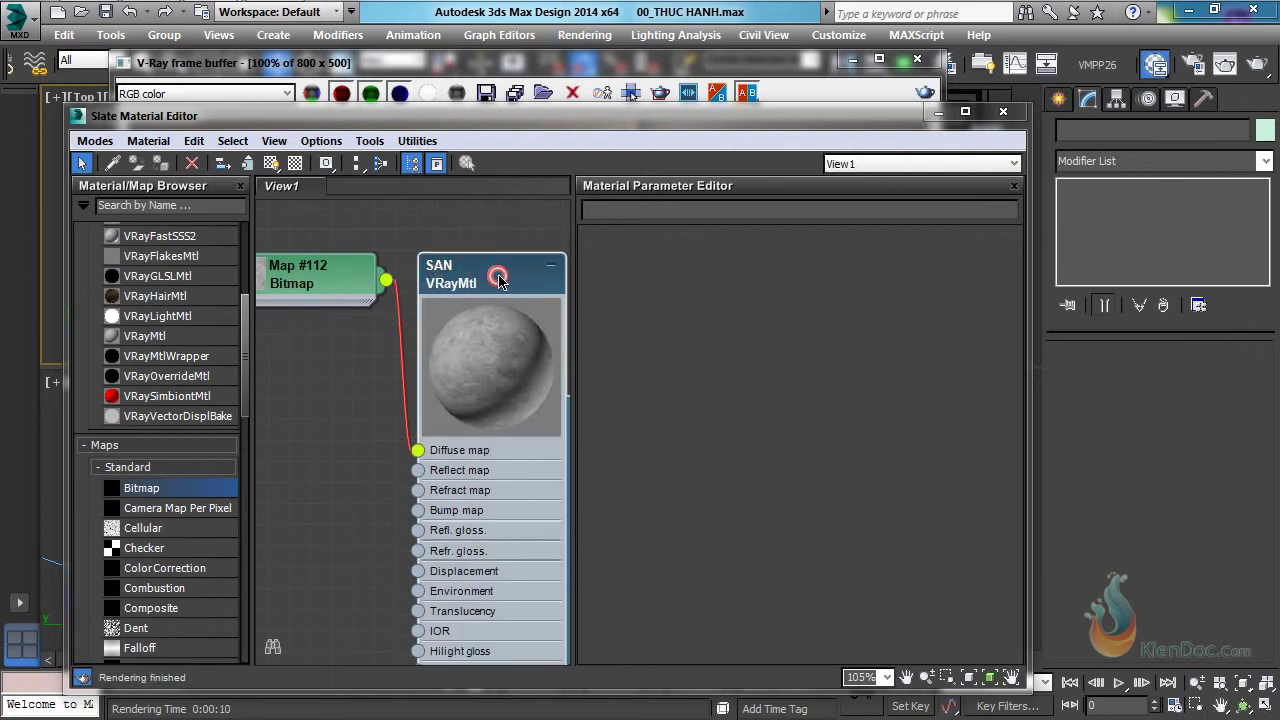
Give the SAN VRayMtl a grey reflection colour and set its reflection glossiness to 0.75.
double_click(498, 280)
left_click(737, 421)
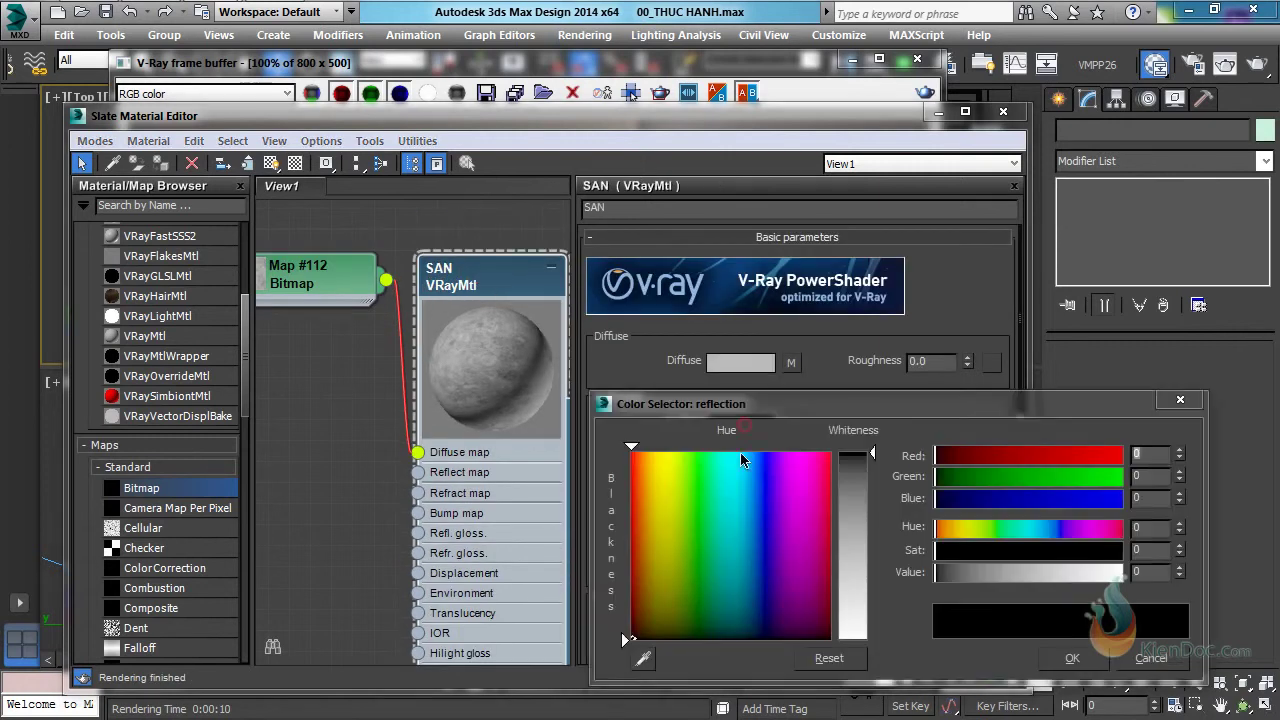
left_click(1148, 571)
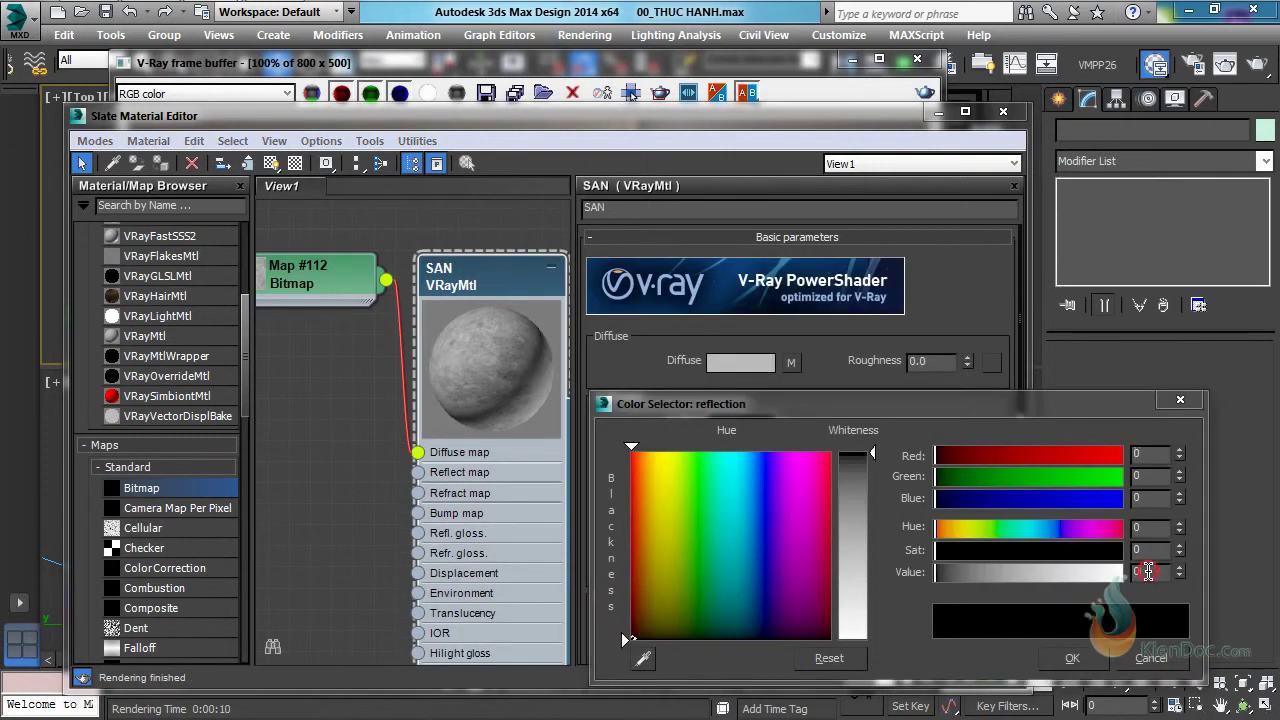
left_click(1072, 658)
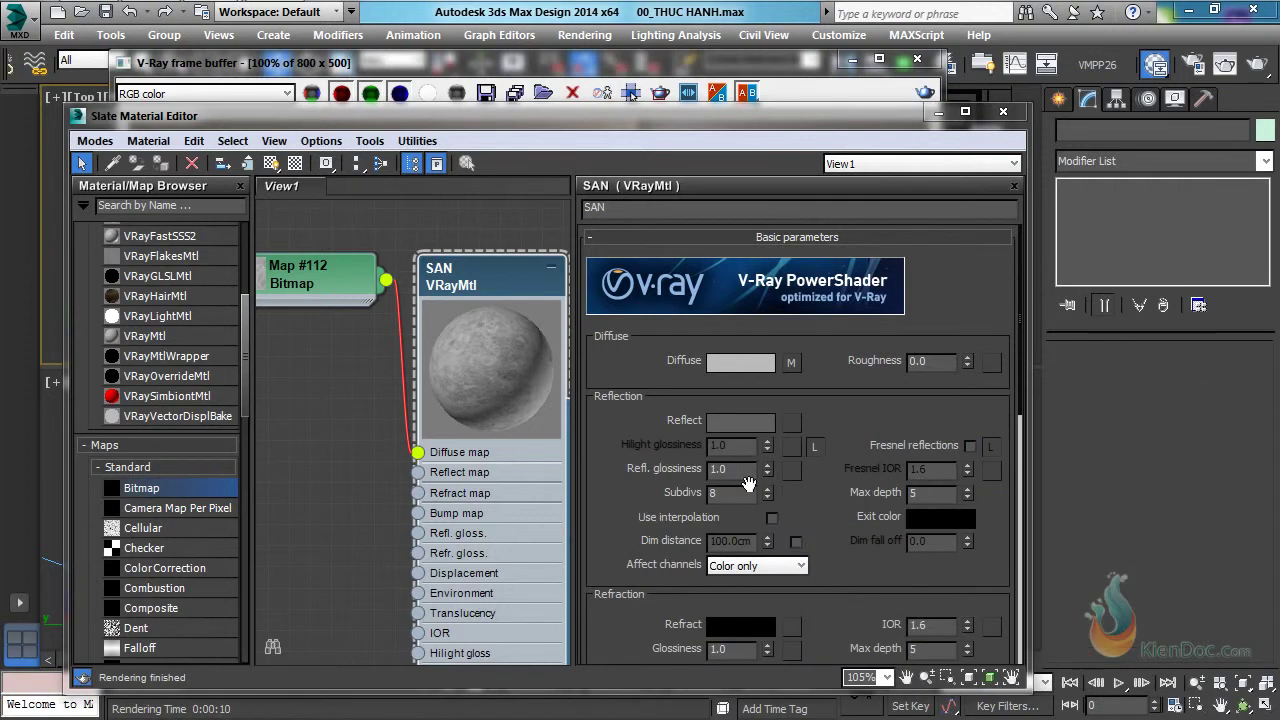
left_click(740, 470)
key("Return")
Show the SAN material's map shaded in the viewport and enable the background in its preview.
left_click(492, 276)
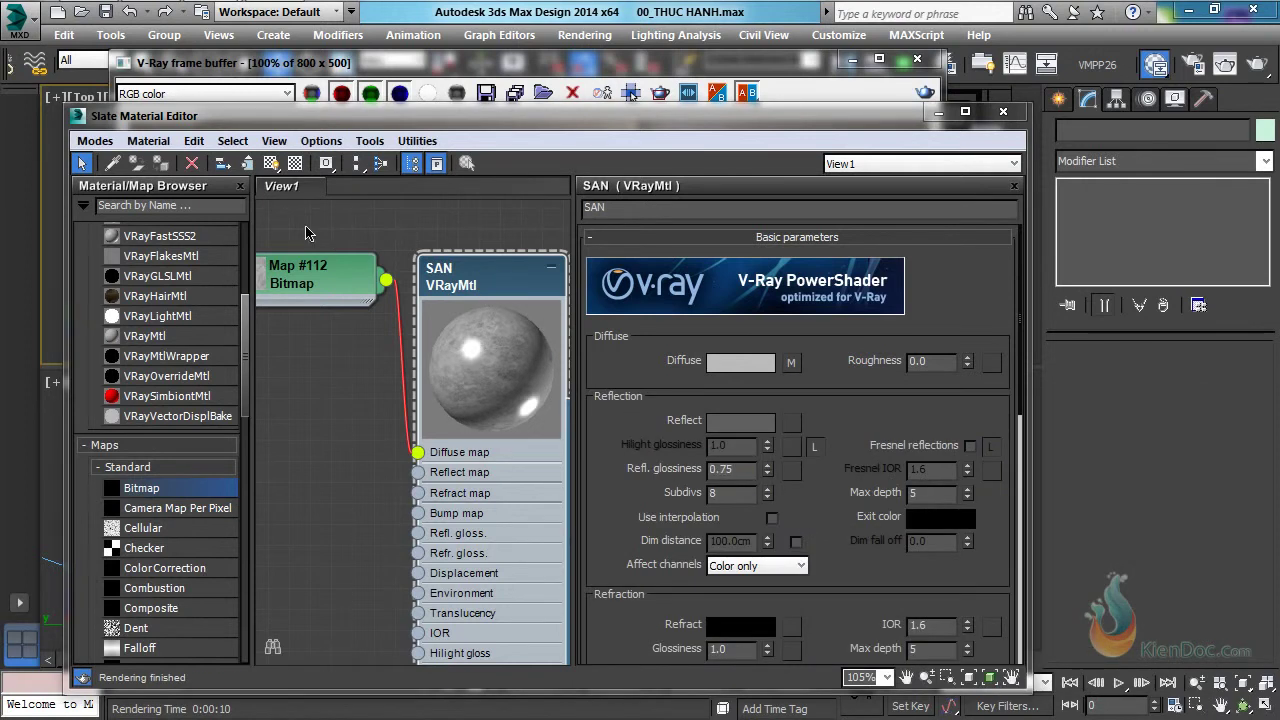
left_click(271, 163)
left_click(295, 163)
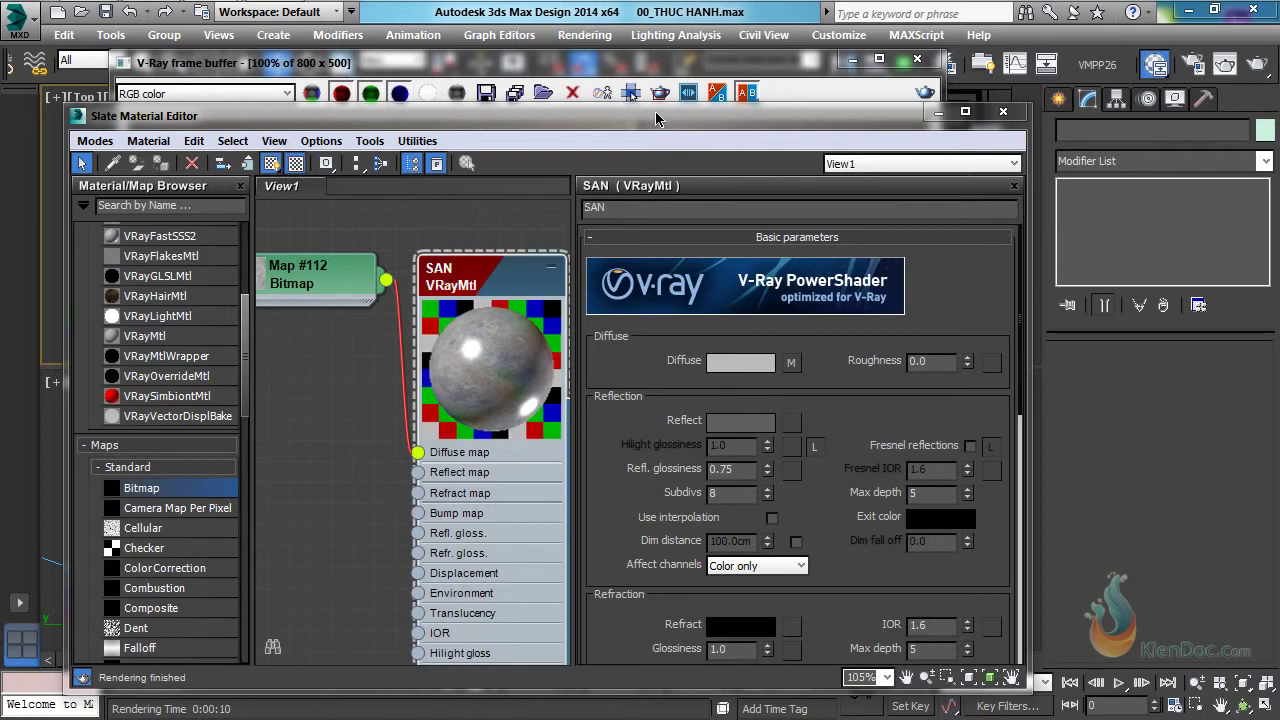
Assign the SAN material to the bedroom floor object and close the material editor.
left_click_drag(656, 119, 720, 372)
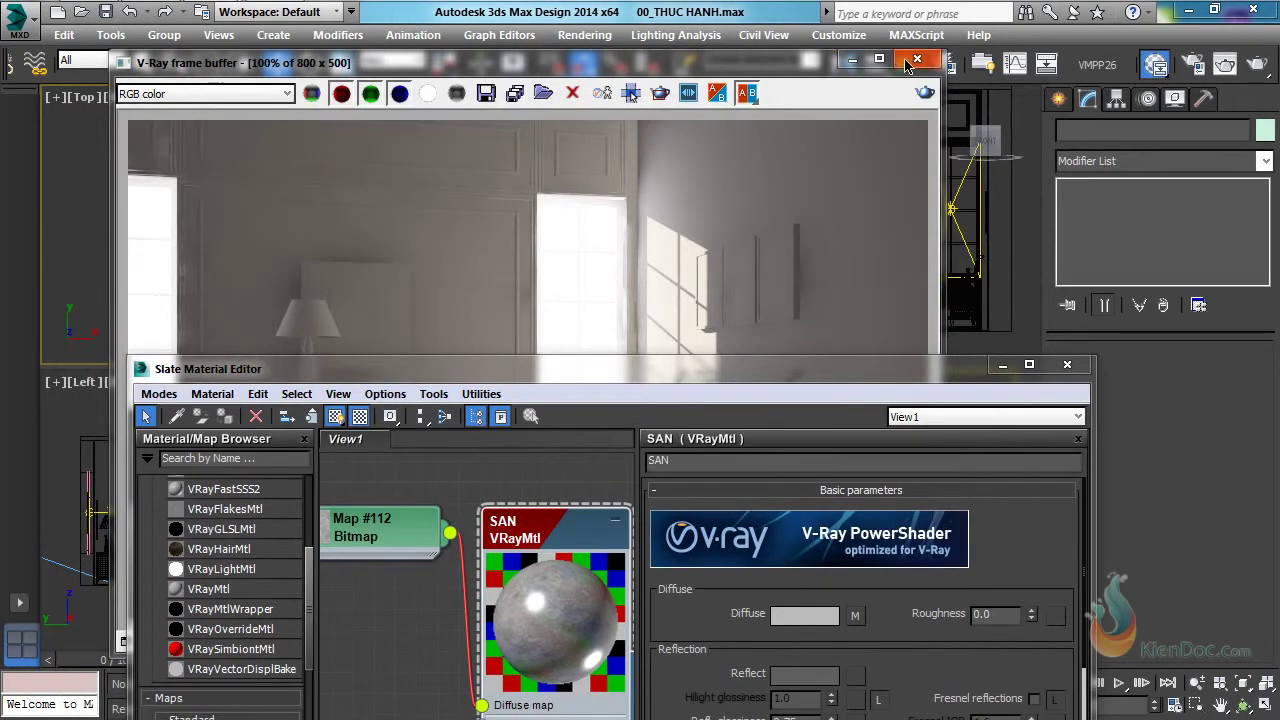
left_click(906, 66)
left_click_drag(828, 366, 798, 330)
left_click(661, 649)
left_click(339, 361)
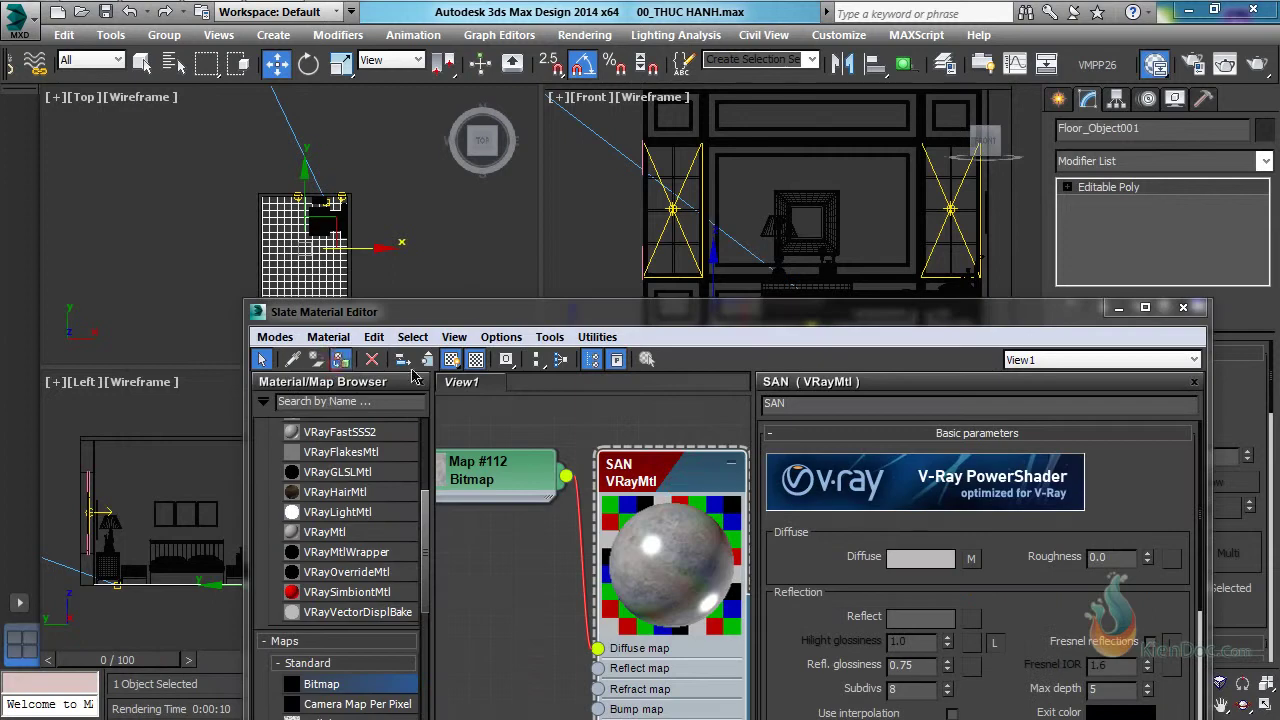
left_click(1183, 307)
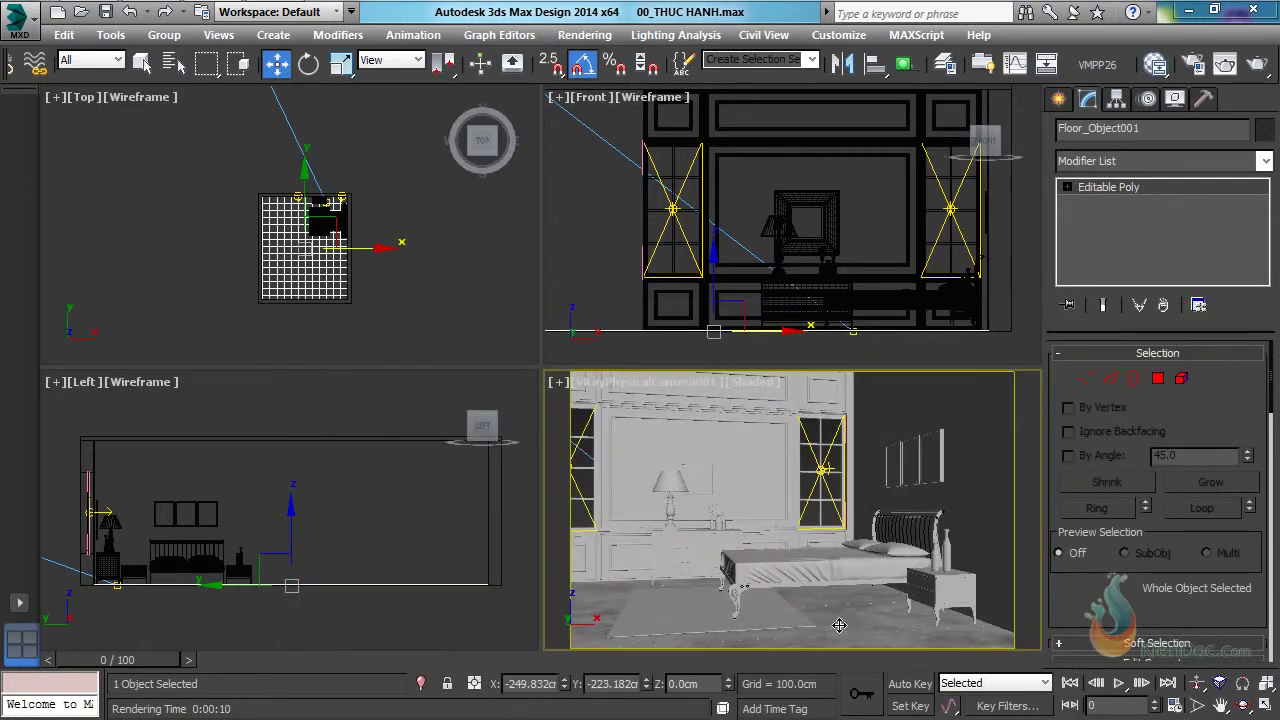
Render only a full-width region covering the floor area in the V-Ray frame buffer.
right_click(687, 438)
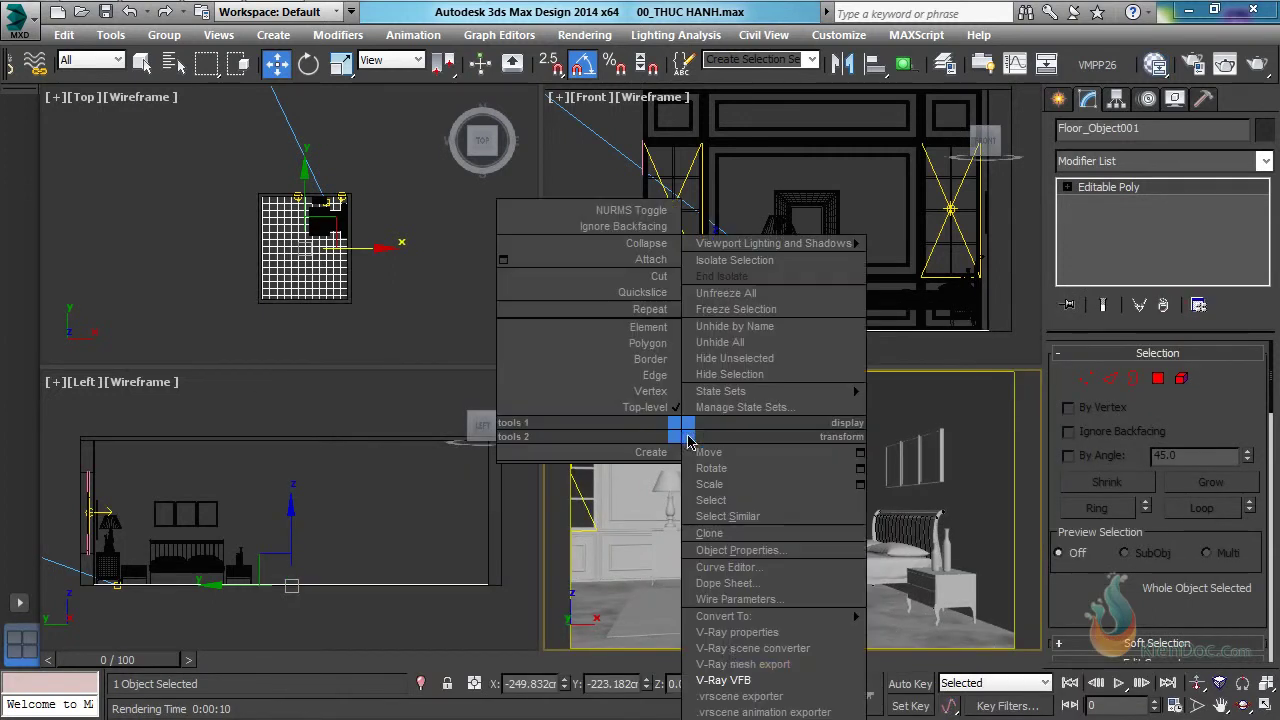
left_click(742, 686)
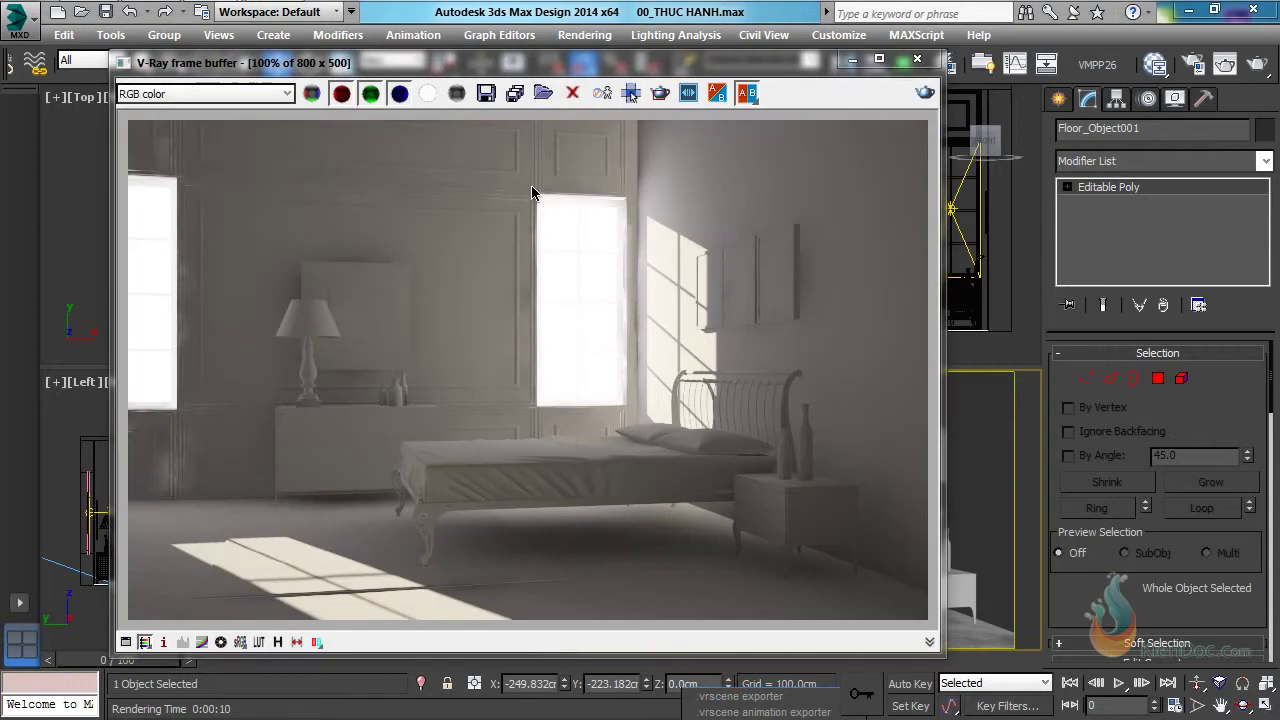
left_click(660, 93)
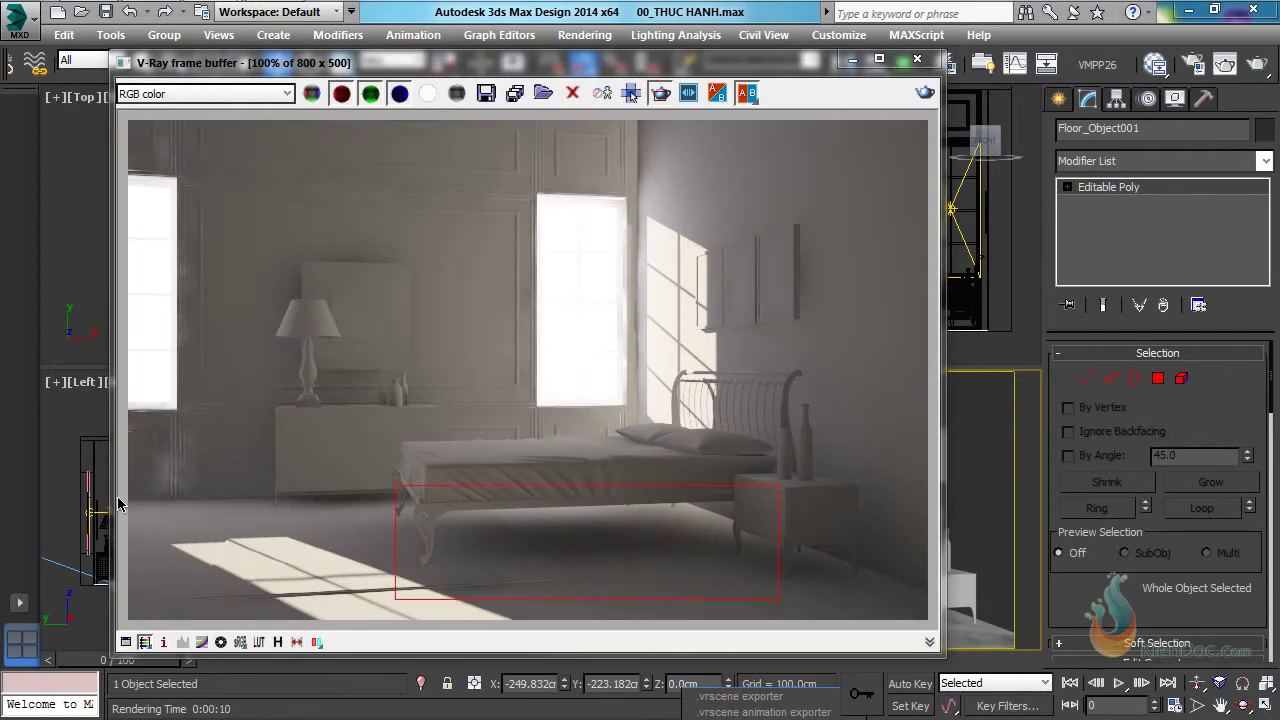
left_click_drag(118, 486, 1011, 683)
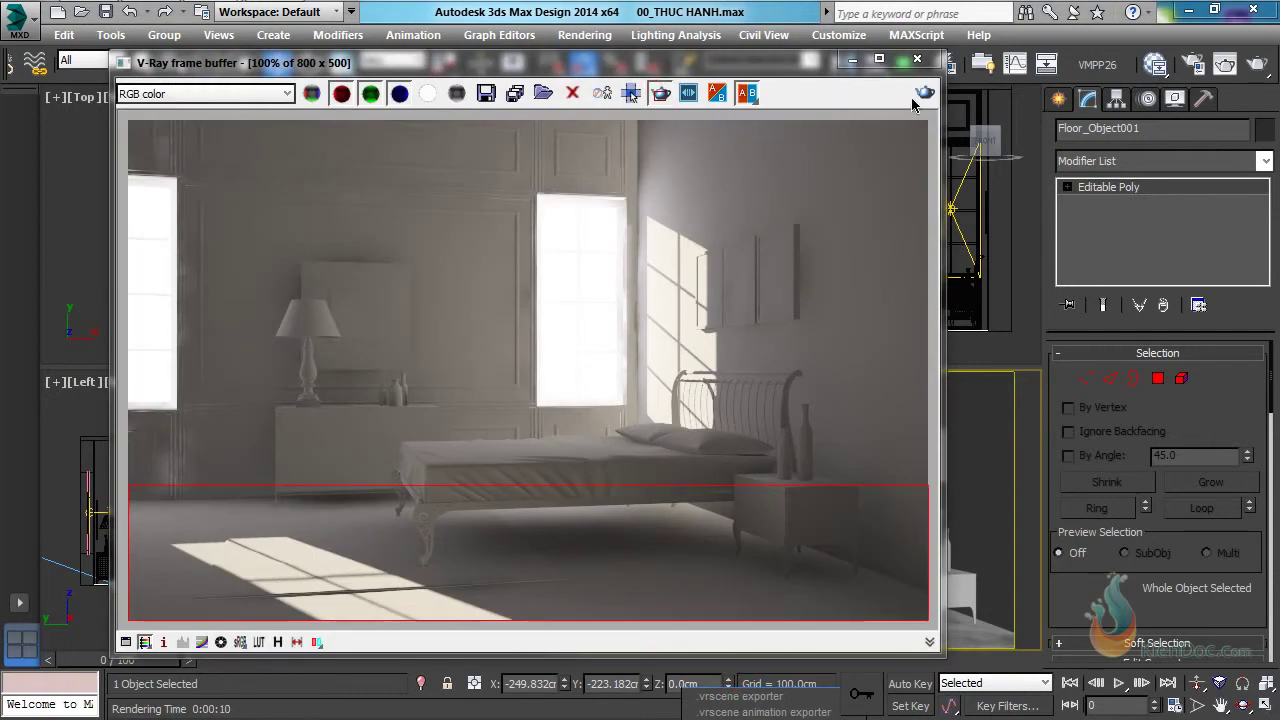
left_click(924, 93)
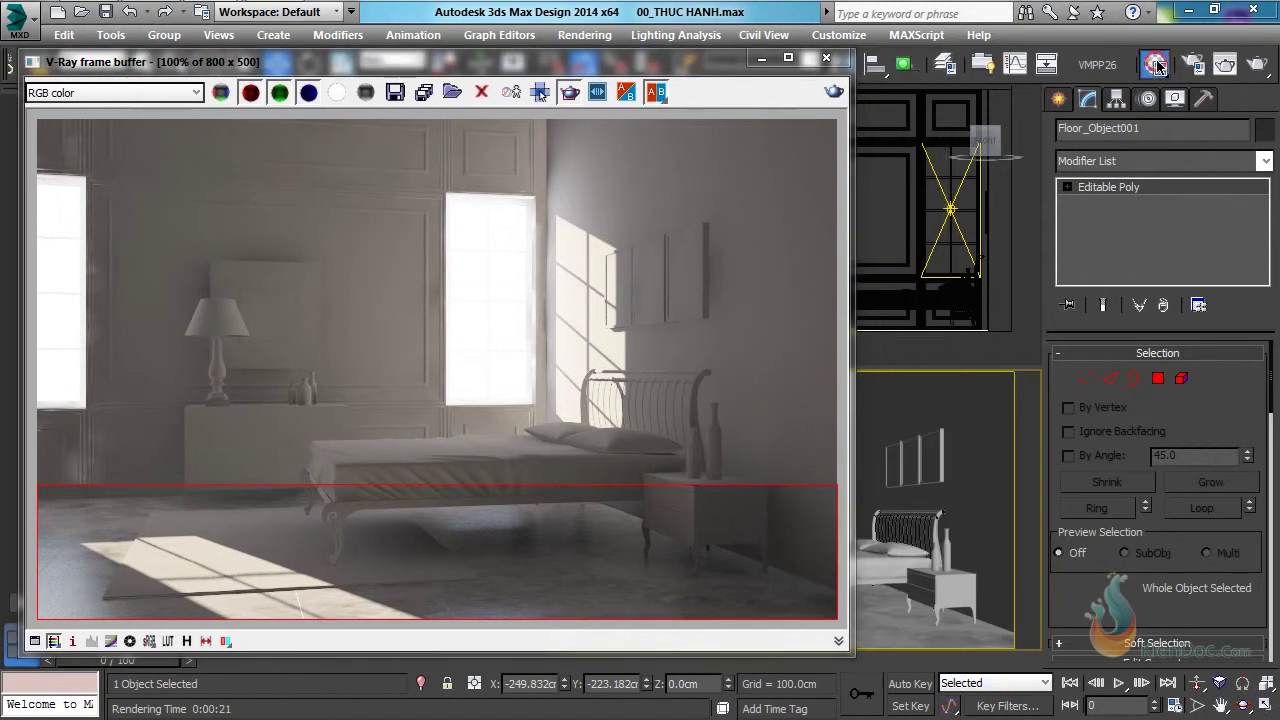
Duplicate the diffuse bitmap node in the material editor and connect the copy to SAN's Bump map.
key("m")
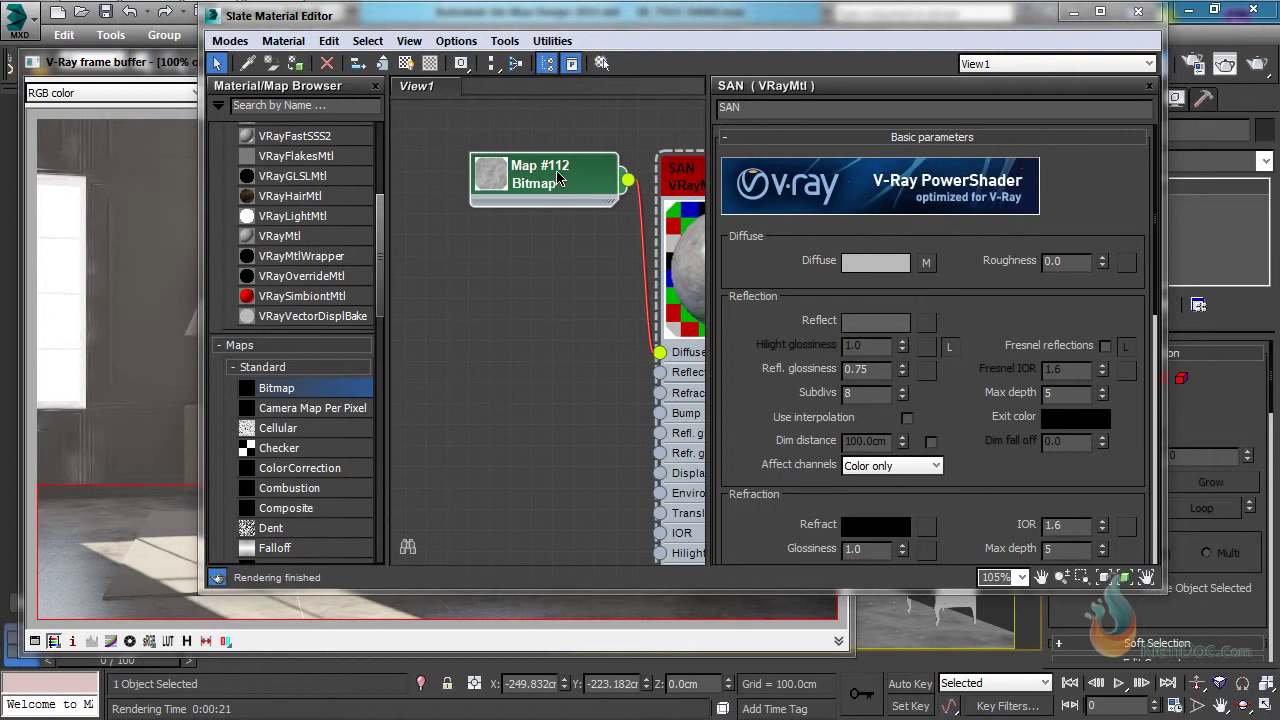
left_click_drag(558, 178, 558, 326, "shift")
middle_click_drag(603, 370, 525, 349)
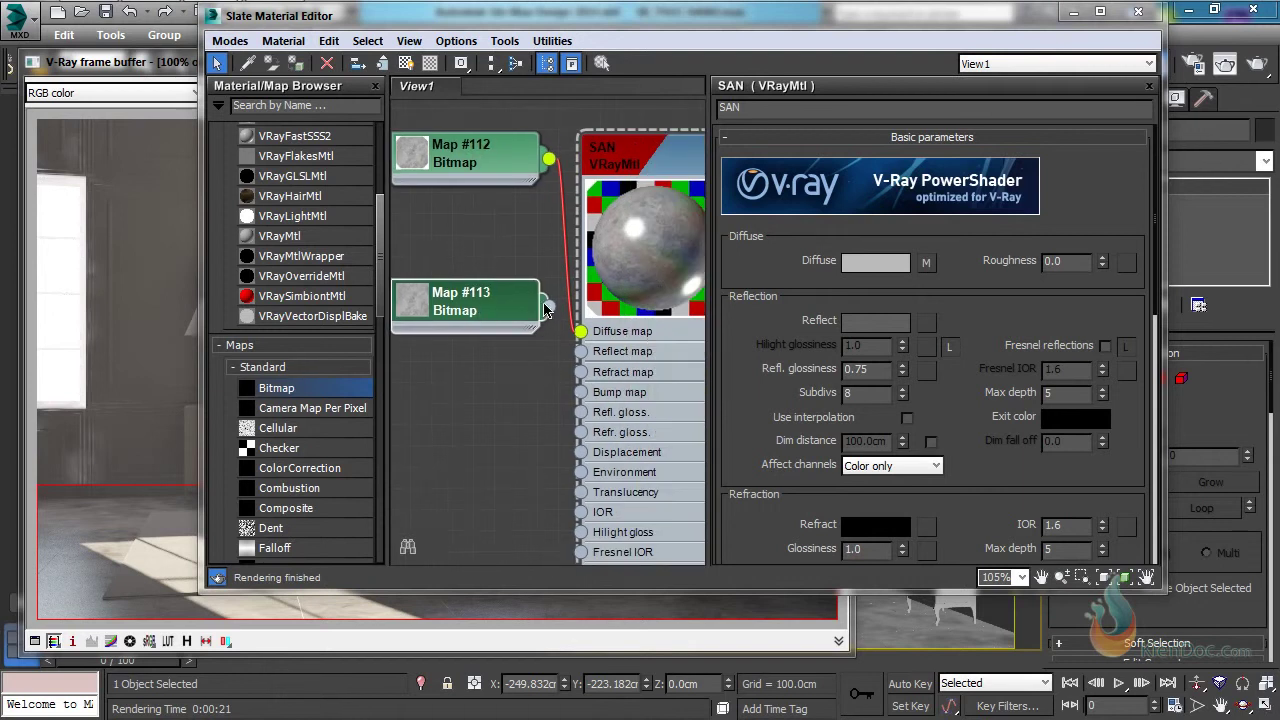
left_click_drag(548, 306, 581, 392)
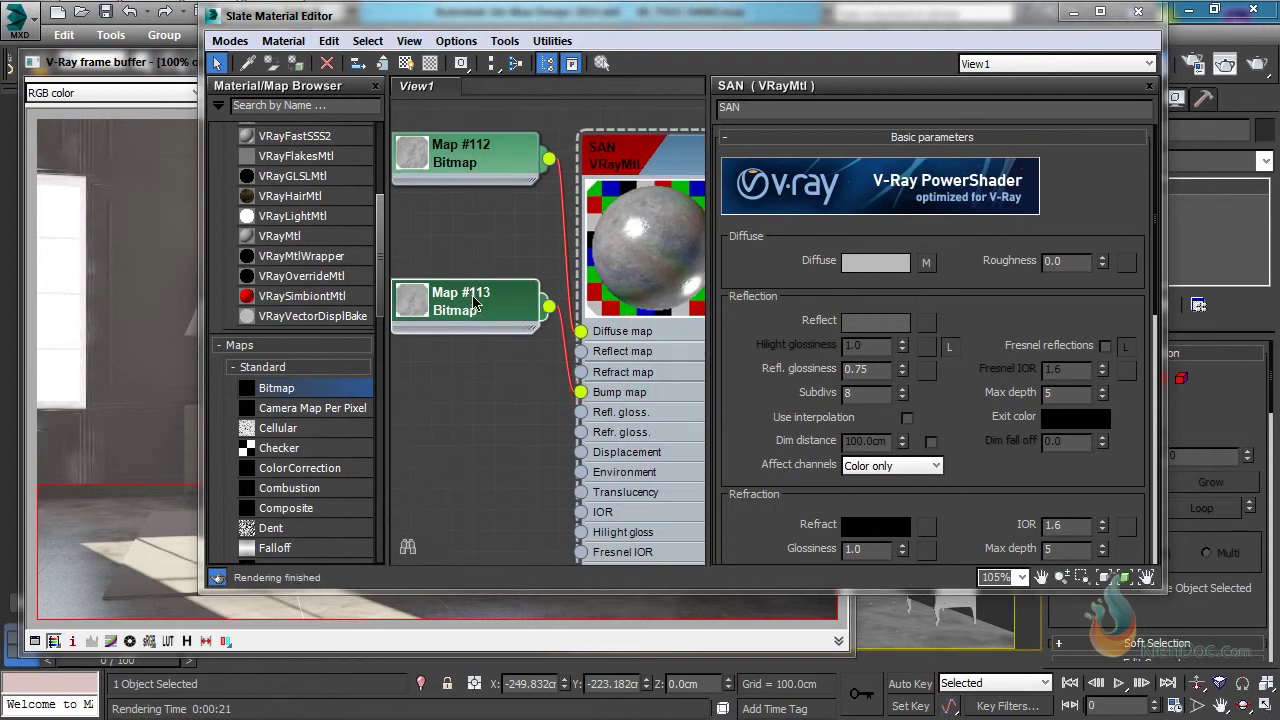
left_click_drag(474, 303, 446, 251)
Set SAN's diffuse colour to near black with a value of 4.
left_click_drag(747, 12, 693, 56)
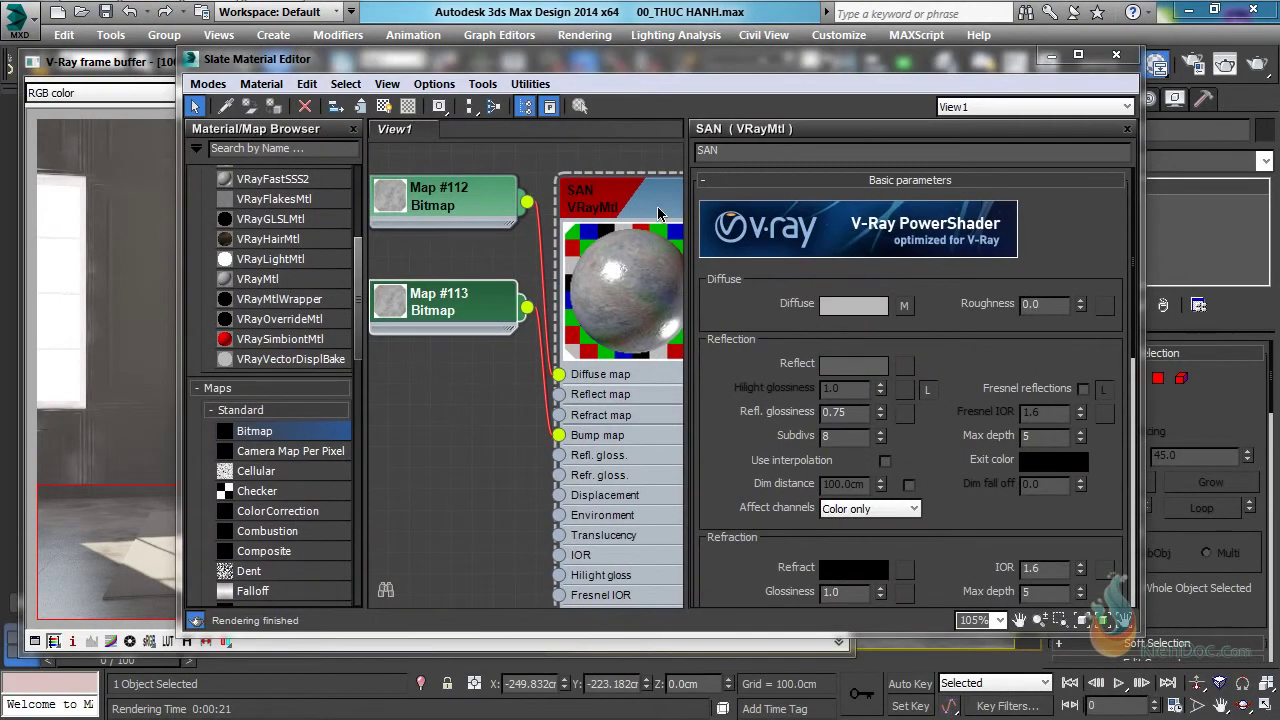
left_click(862, 306)
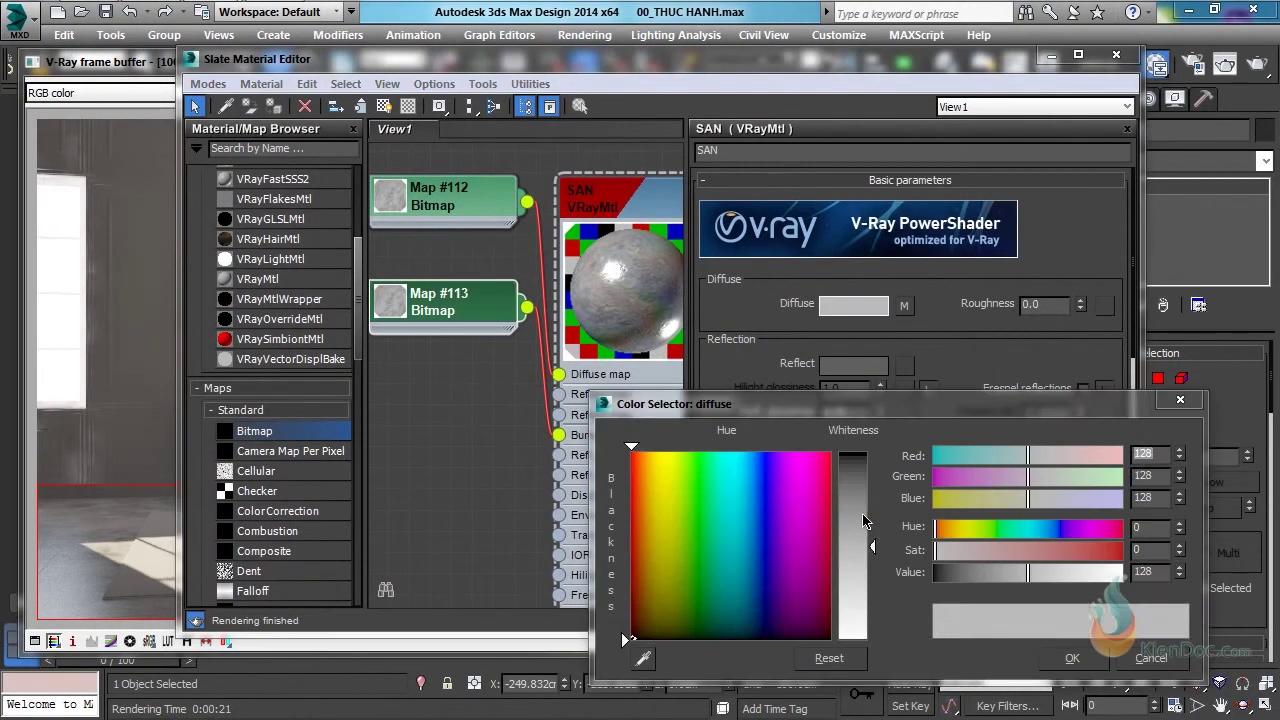
left_click_drag(864, 521, 857, 455)
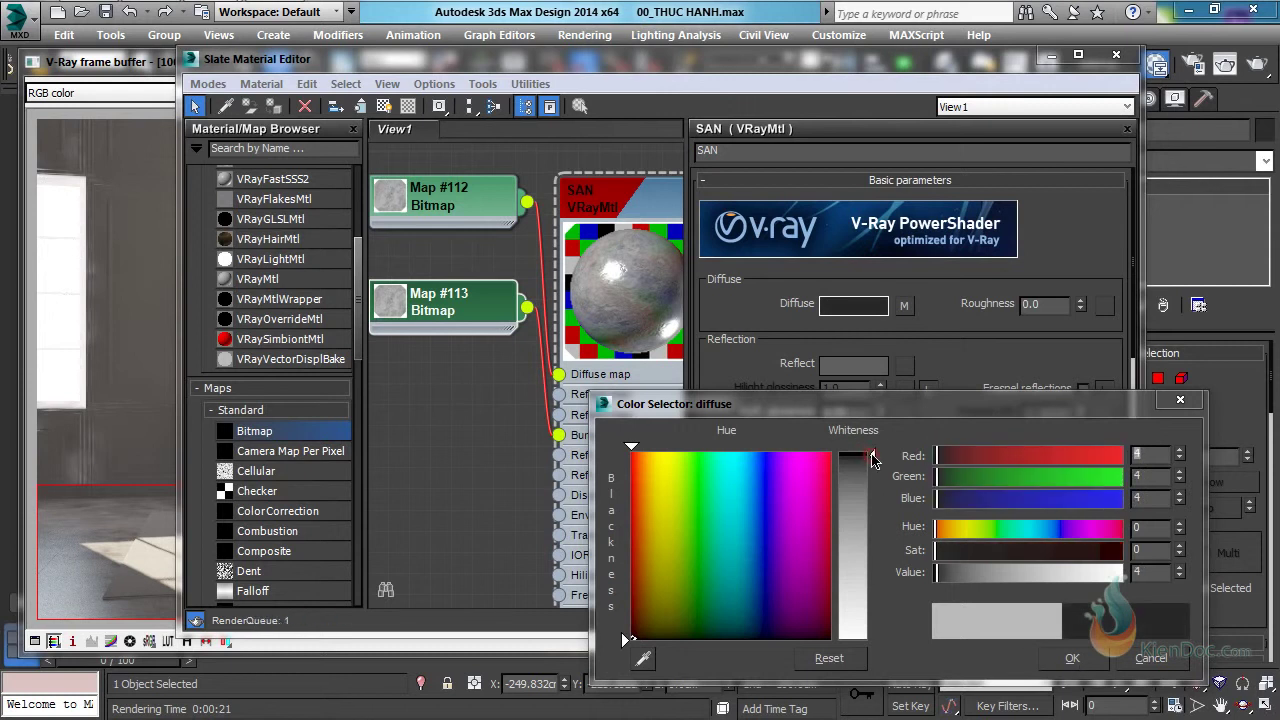
left_click(1073, 662)
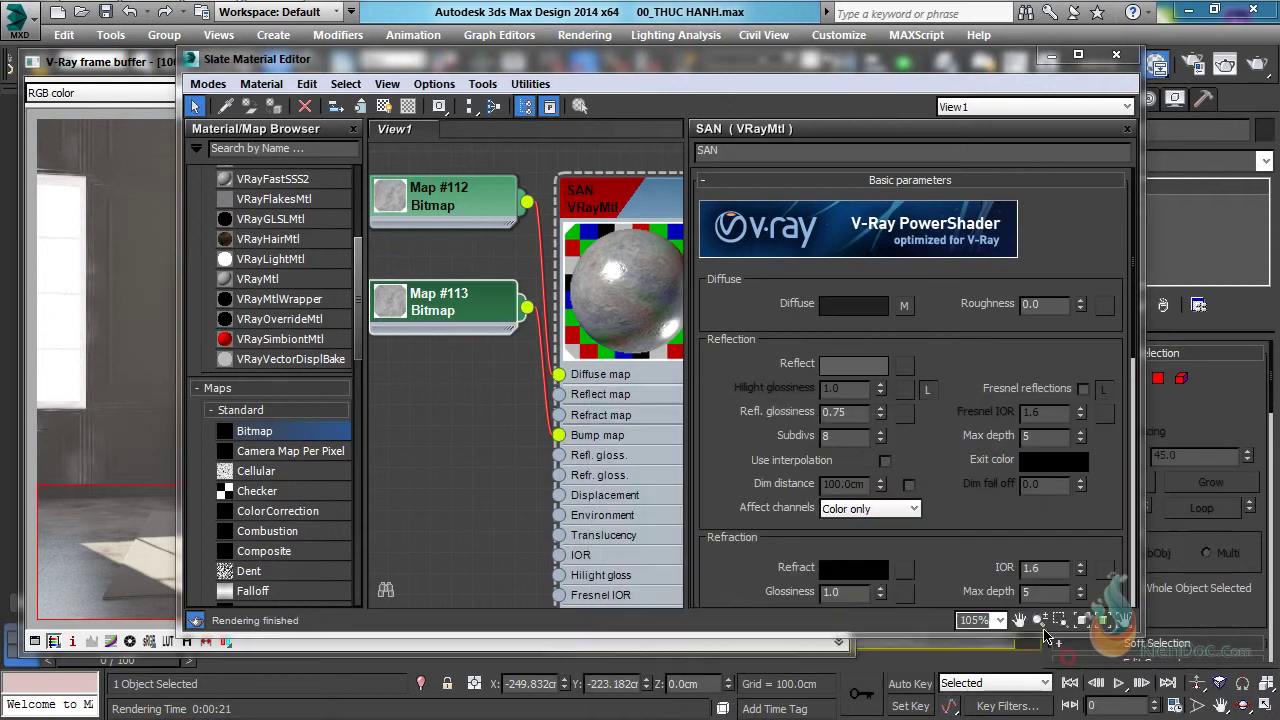
Set the Diffuse map amount of the SAN material to 30.
right_click(758, 438)
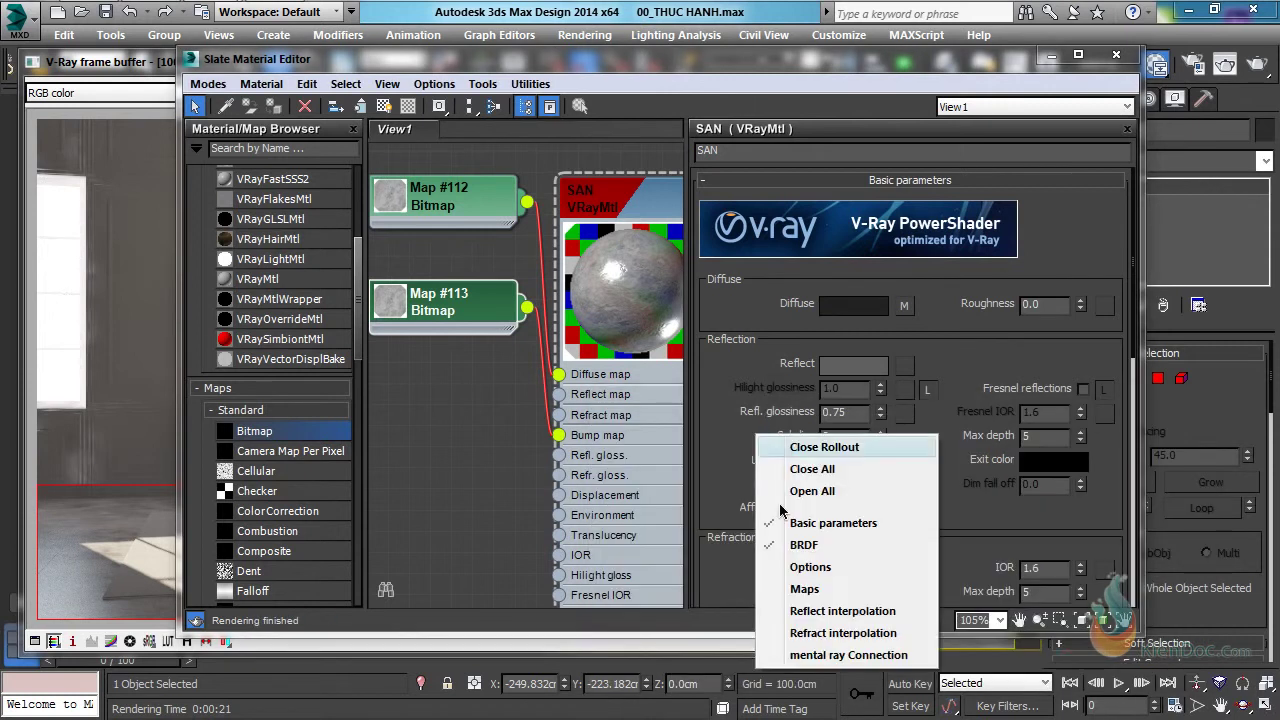
left_click(803, 589)
left_click(816, 205)
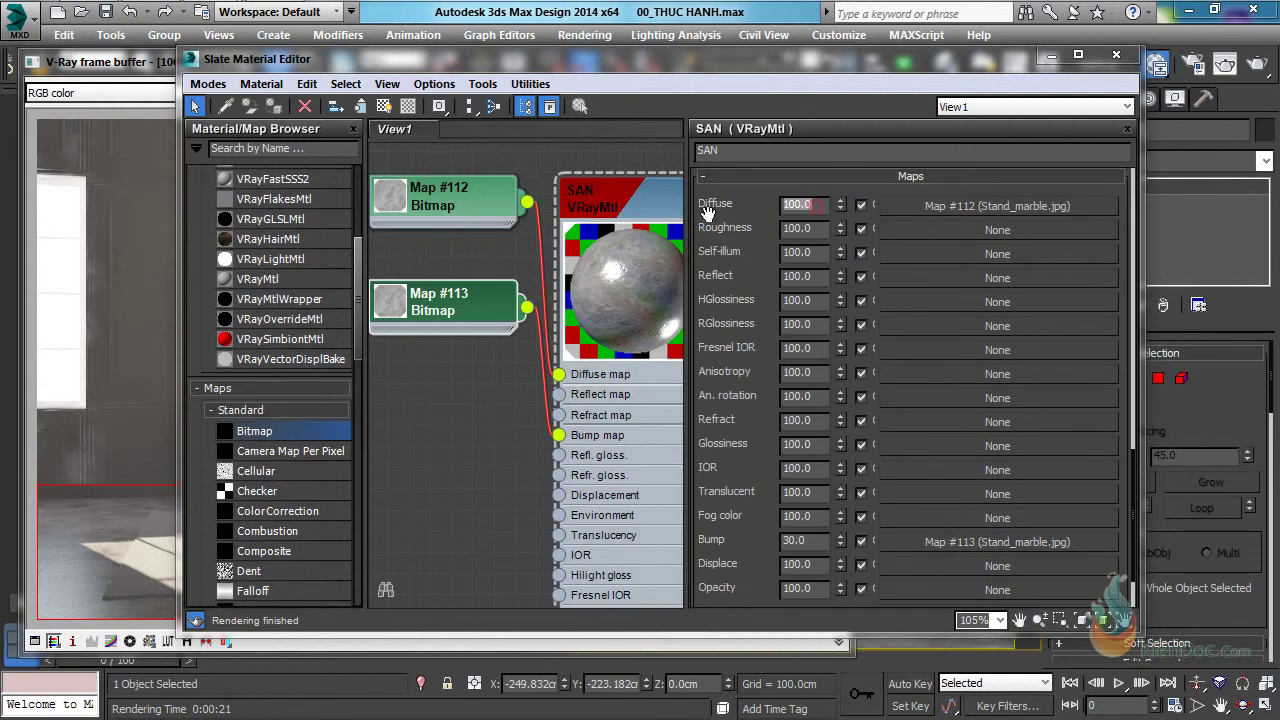
type("50")
key("Return")
type("3")
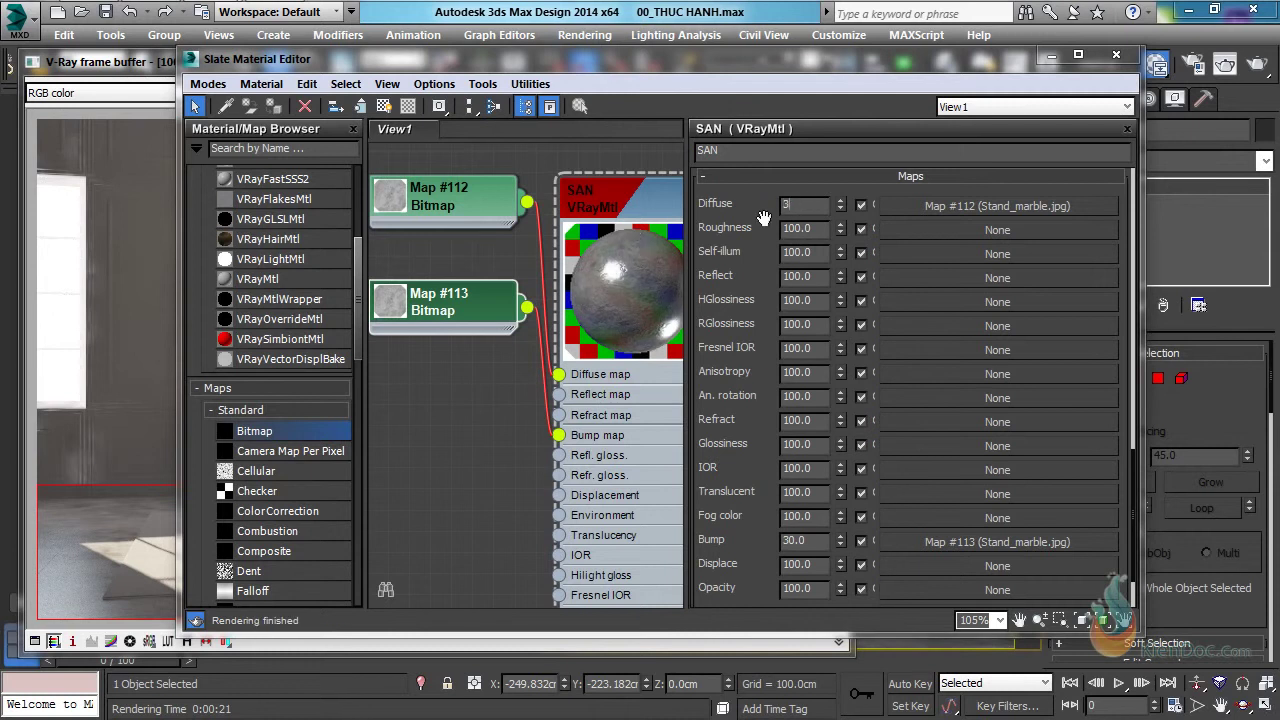
type("0")
key("Return")
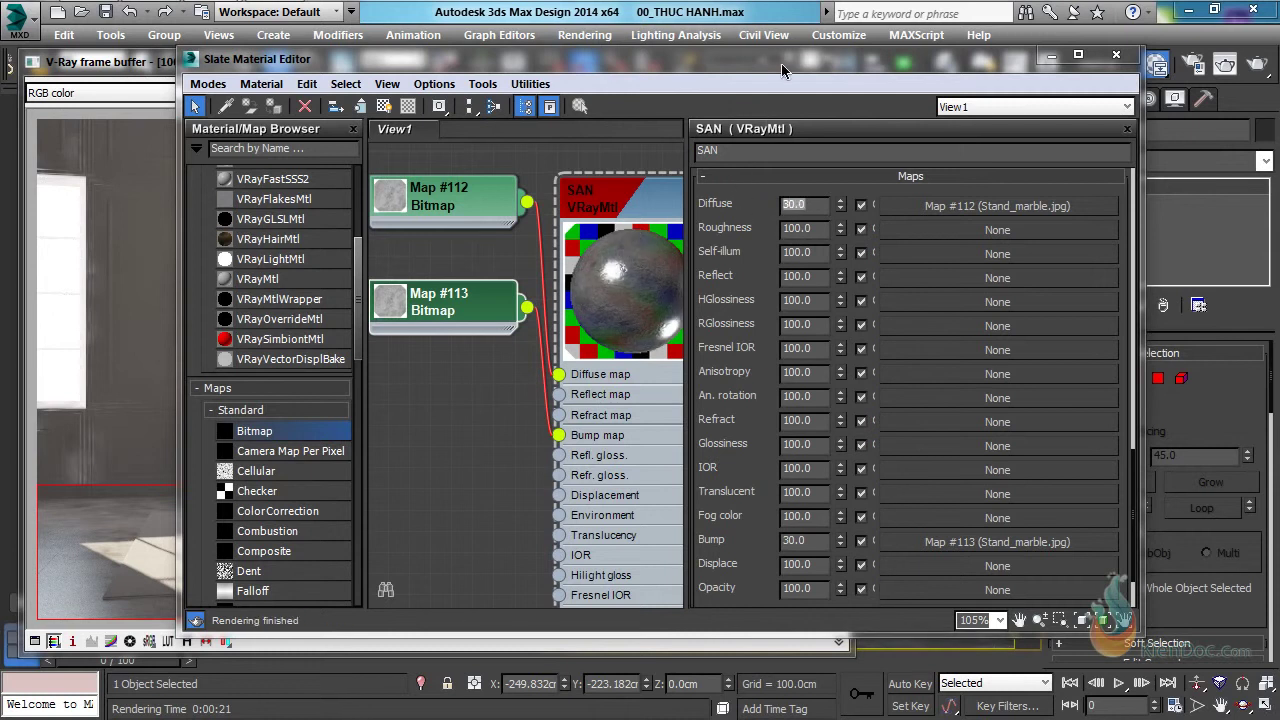
Bring the V-Ray frame buffer forward and render the floor region again.
left_click_drag(782, 70, 798, 559)
left_click(830, 44)
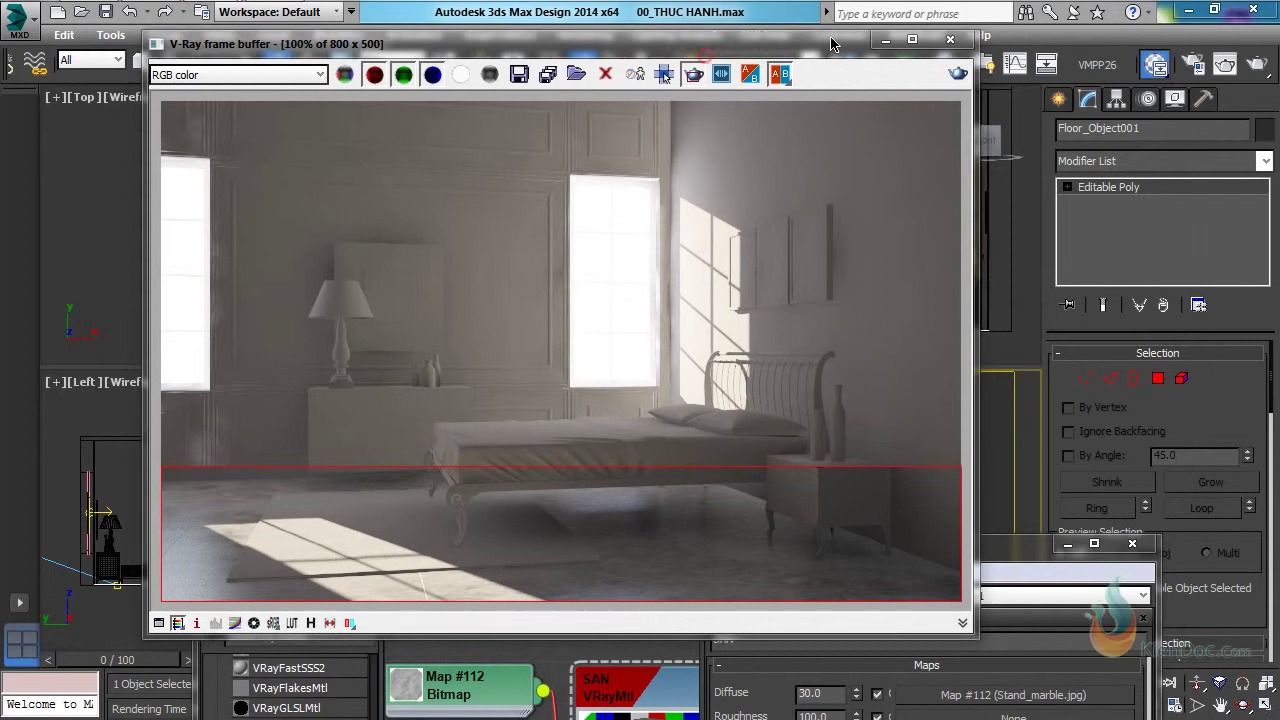
left_click_drag(830, 44, 850, 35)
left_click(978, 64)
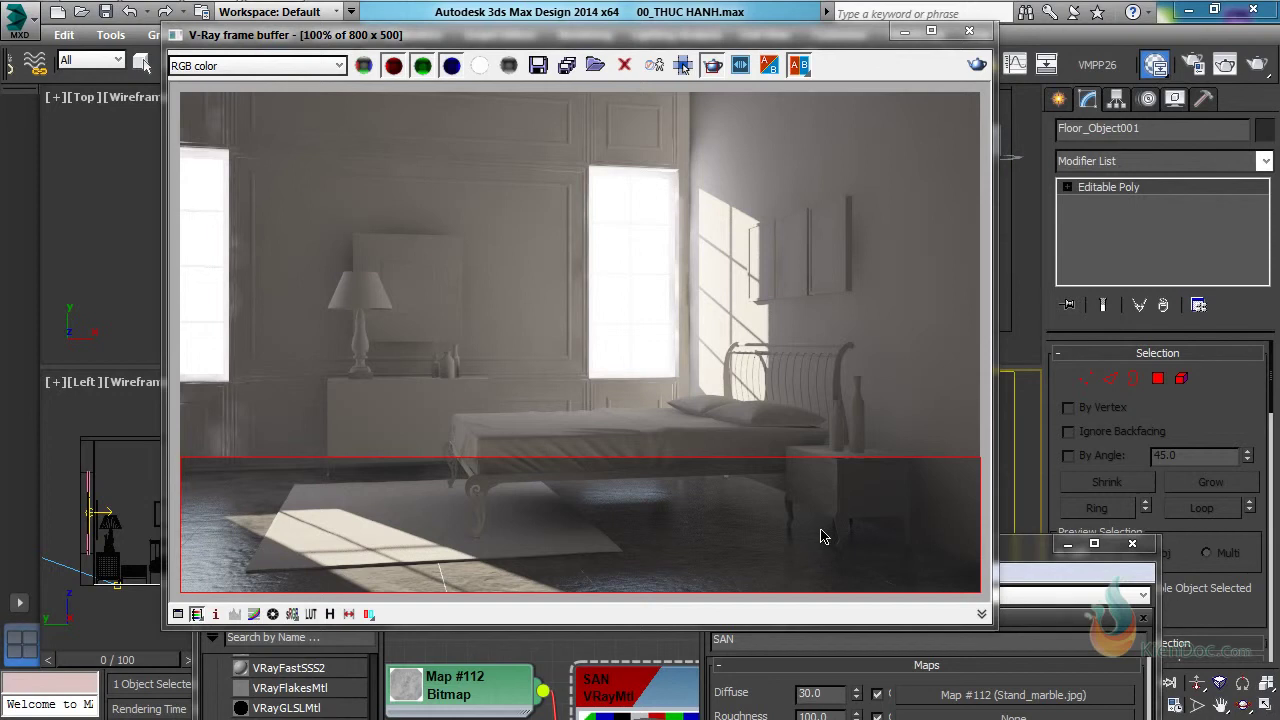
Set the SAN material's Bump amount to 5 and uncover the rendered image.
left_click_drag(1023, 549, 988, 139)
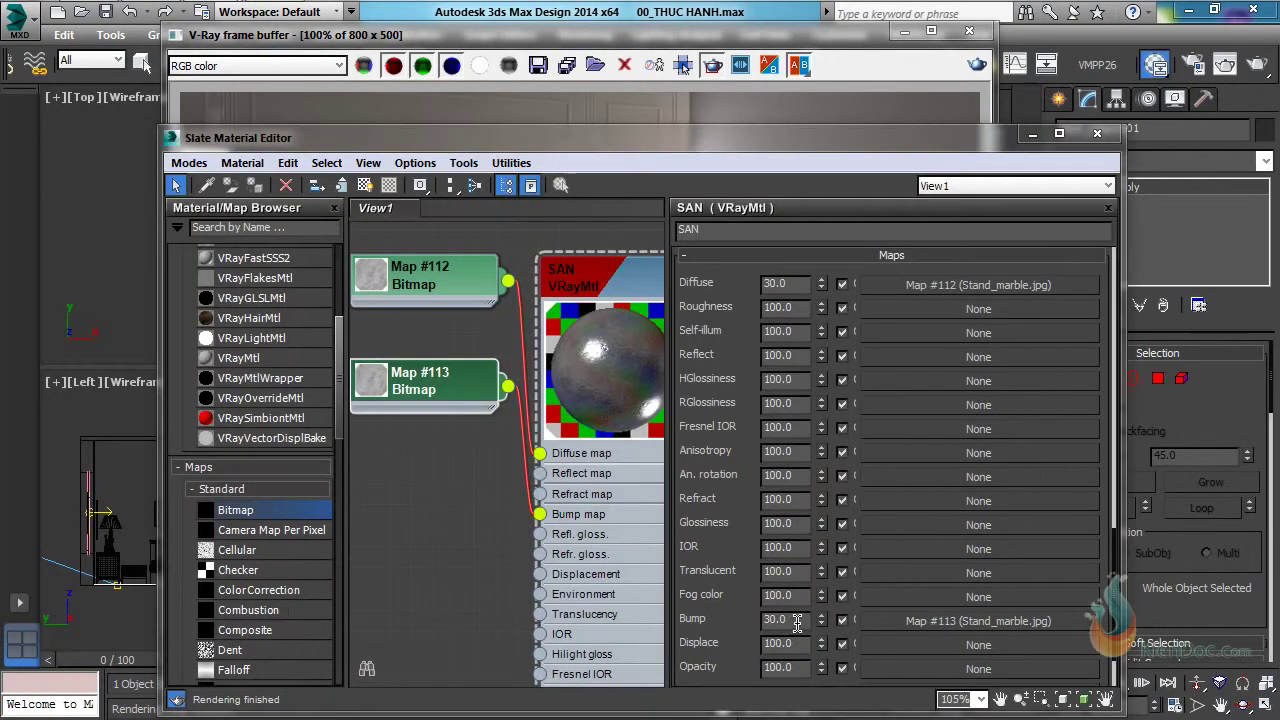
left_click_drag(797, 621, 700, 622)
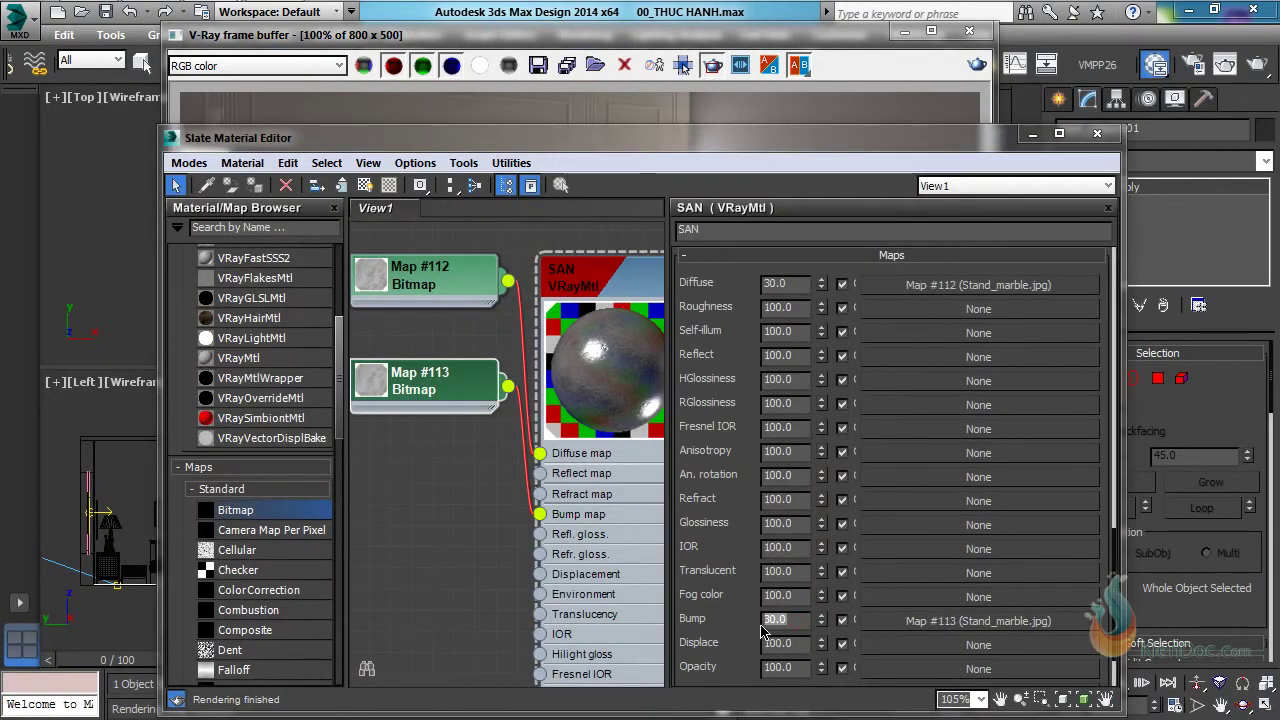
type("5")
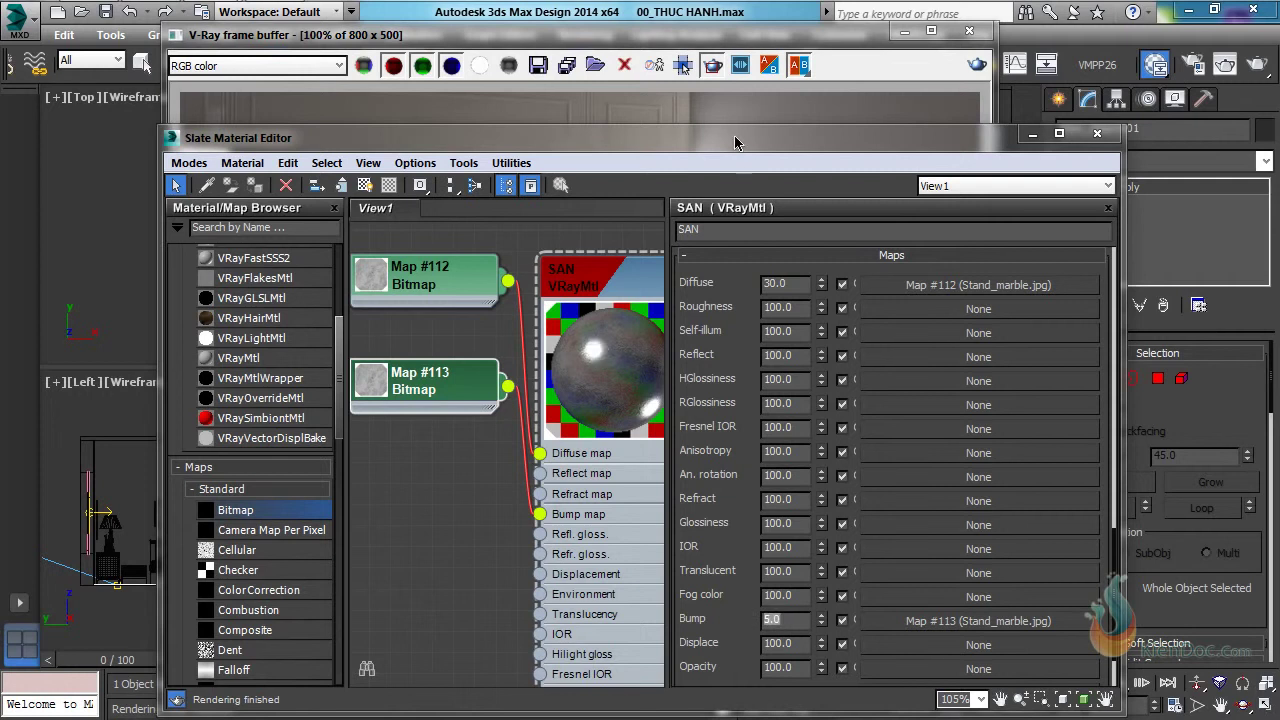
left_click_drag(735, 138, 699, 586)
left_click(672, 456)
left_click(549, 692)
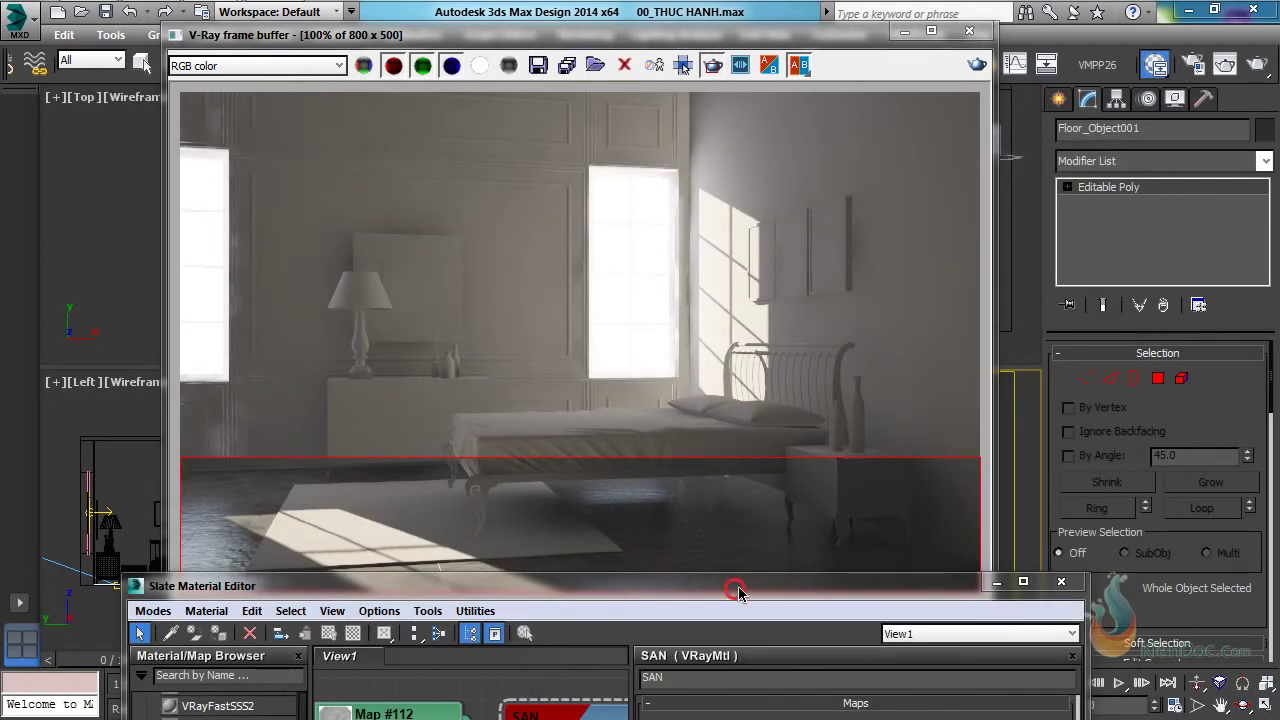
Collapse the SAN node and add a new VRayMtl below it in the material view.
left_click_drag(738, 594, 790, 114)
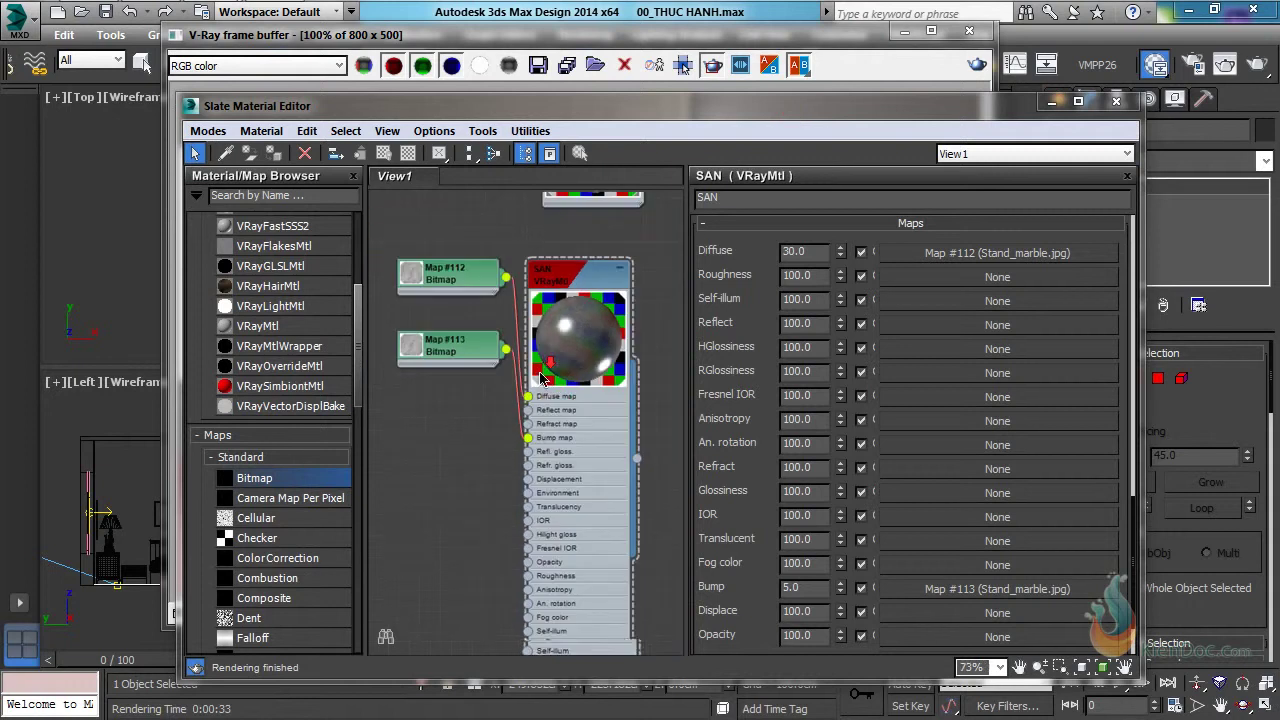
scroll(562, 388, "down", 1)
middle_click_drag(582, 385, 573, 425)
left_click(594, 328)
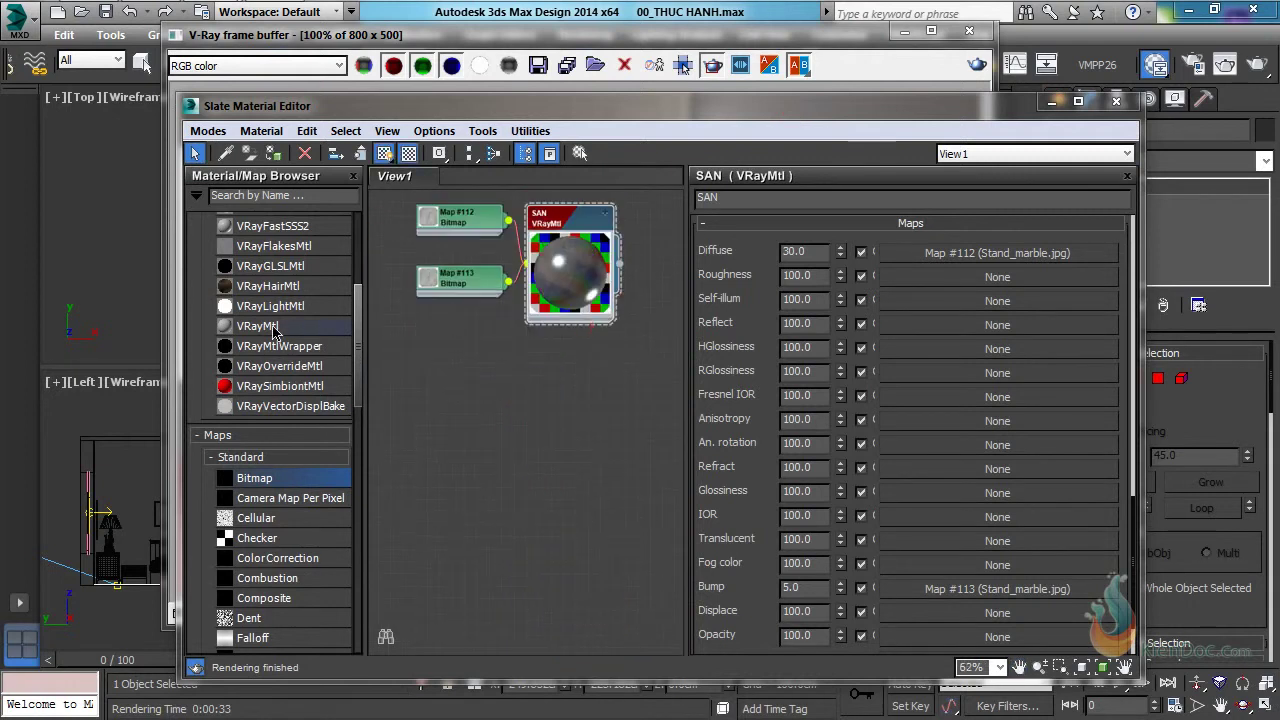
left_click_drag(276, 332, 528, 357)
scroll(586, 362, "up", 1)
scroll(532, 357, "up", 1)
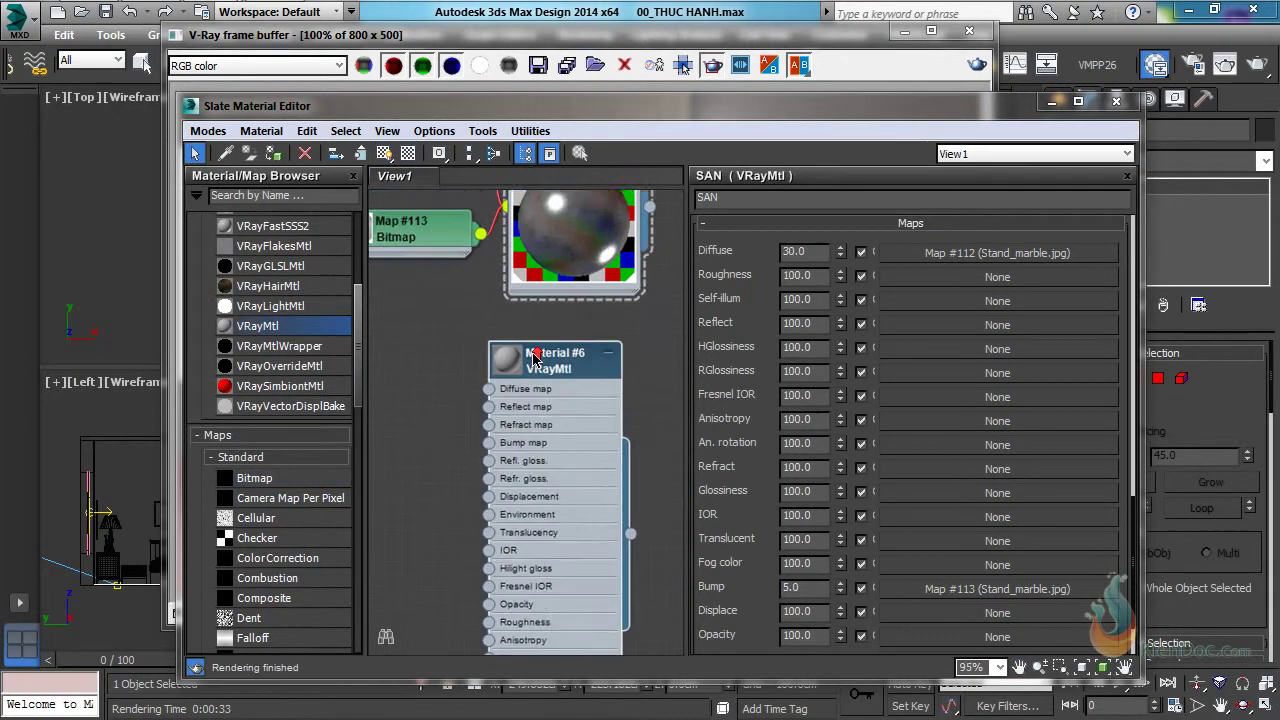
scroll(535, 358, "up", 1)
Set the new VRayMtl's Diffuse colour to a near-black grey with a value of 4.
double_click(565, 365)
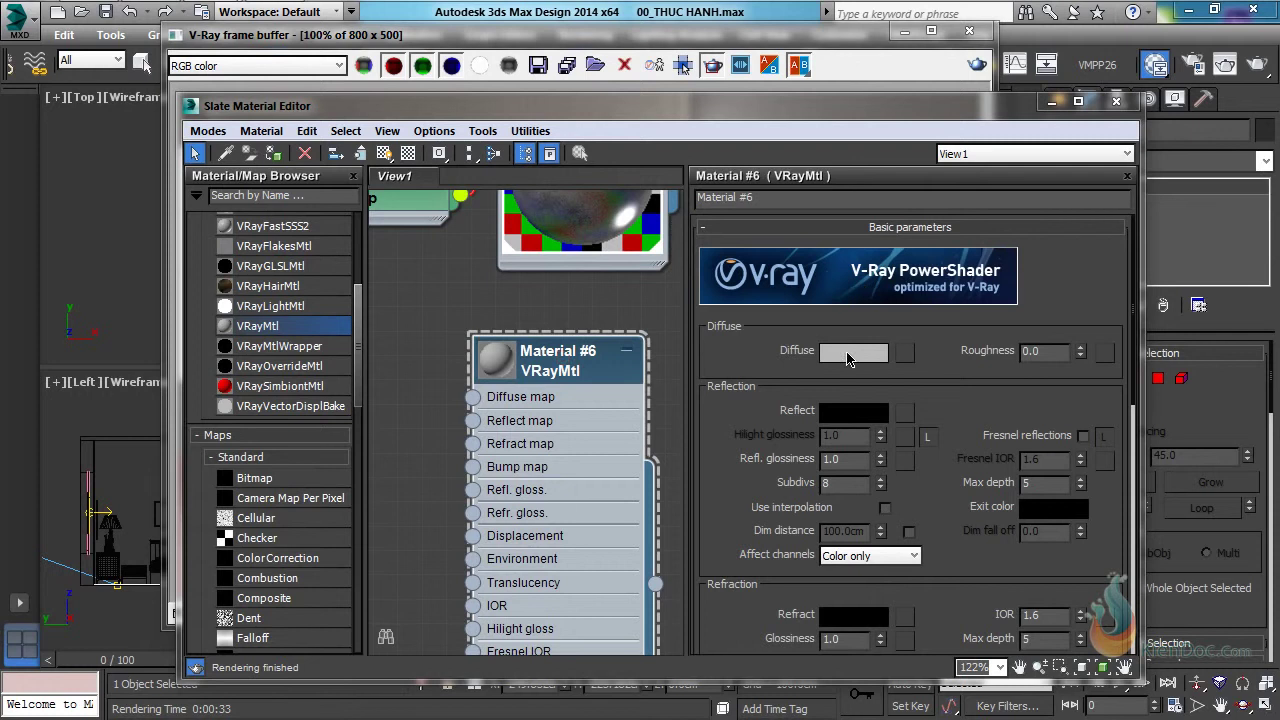
left_click(853, 354)
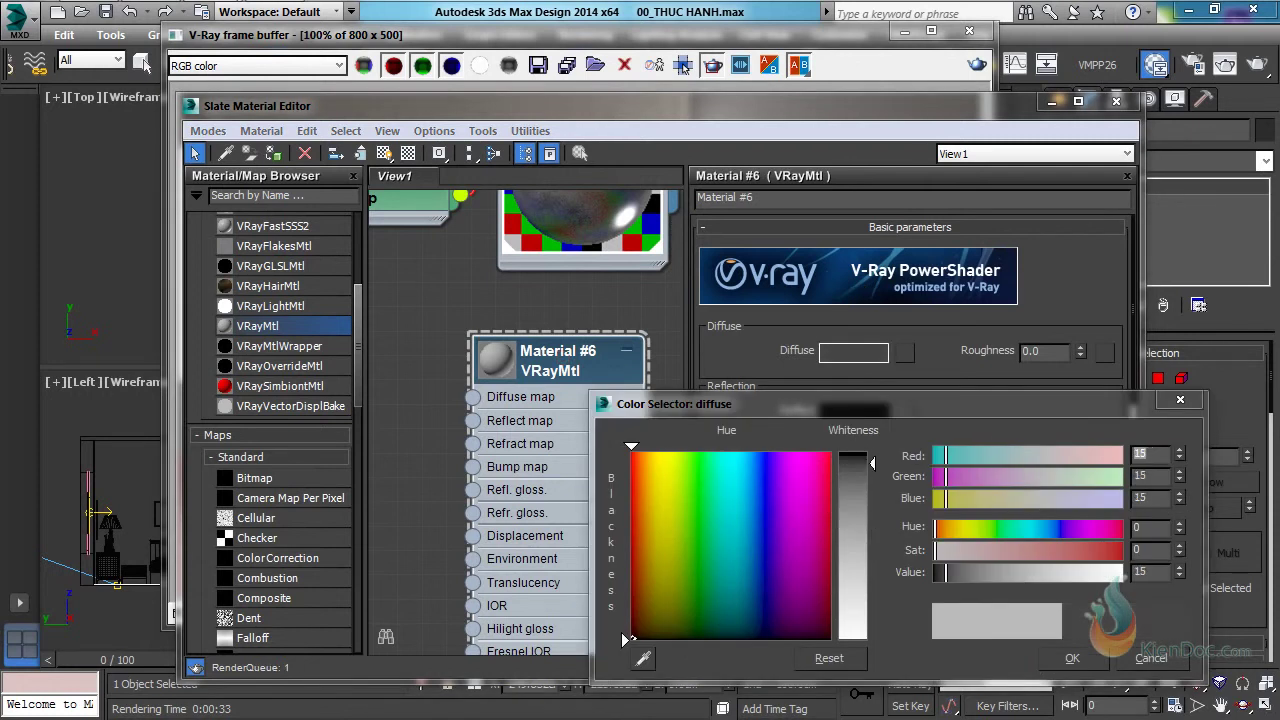
left_click_drag(868, 458, 868, 456)
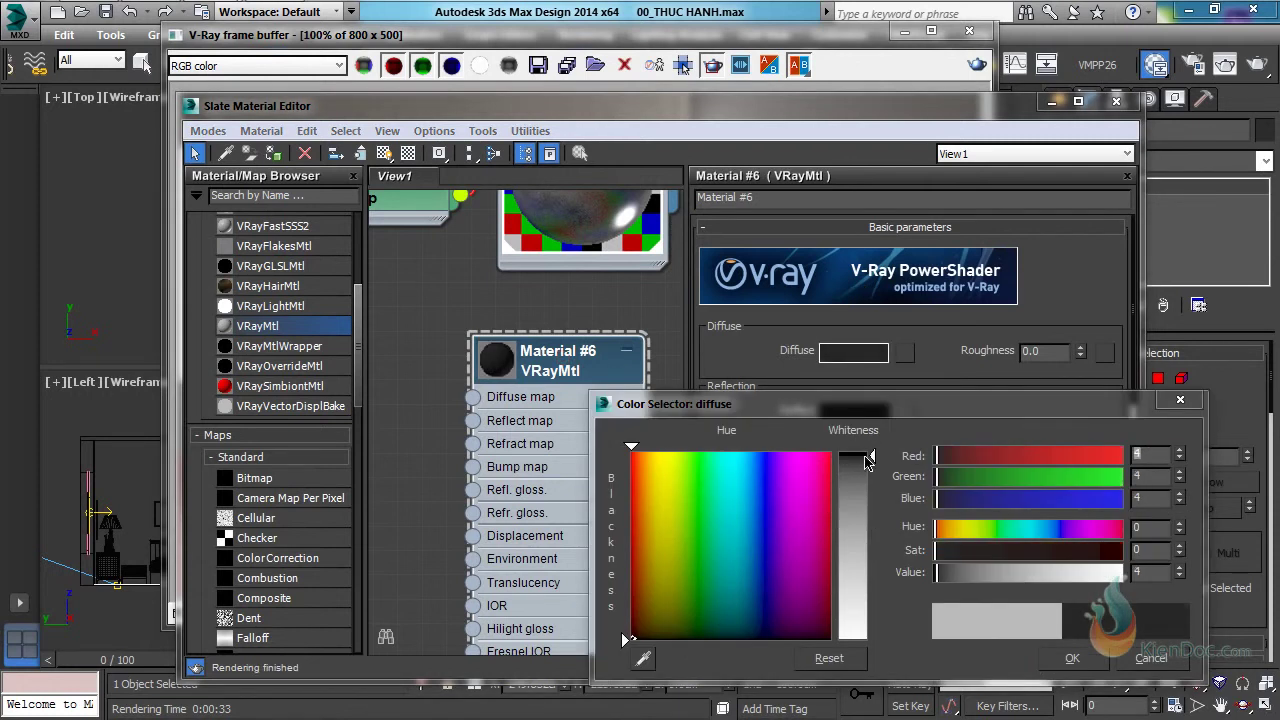
left_click(1072, 658)
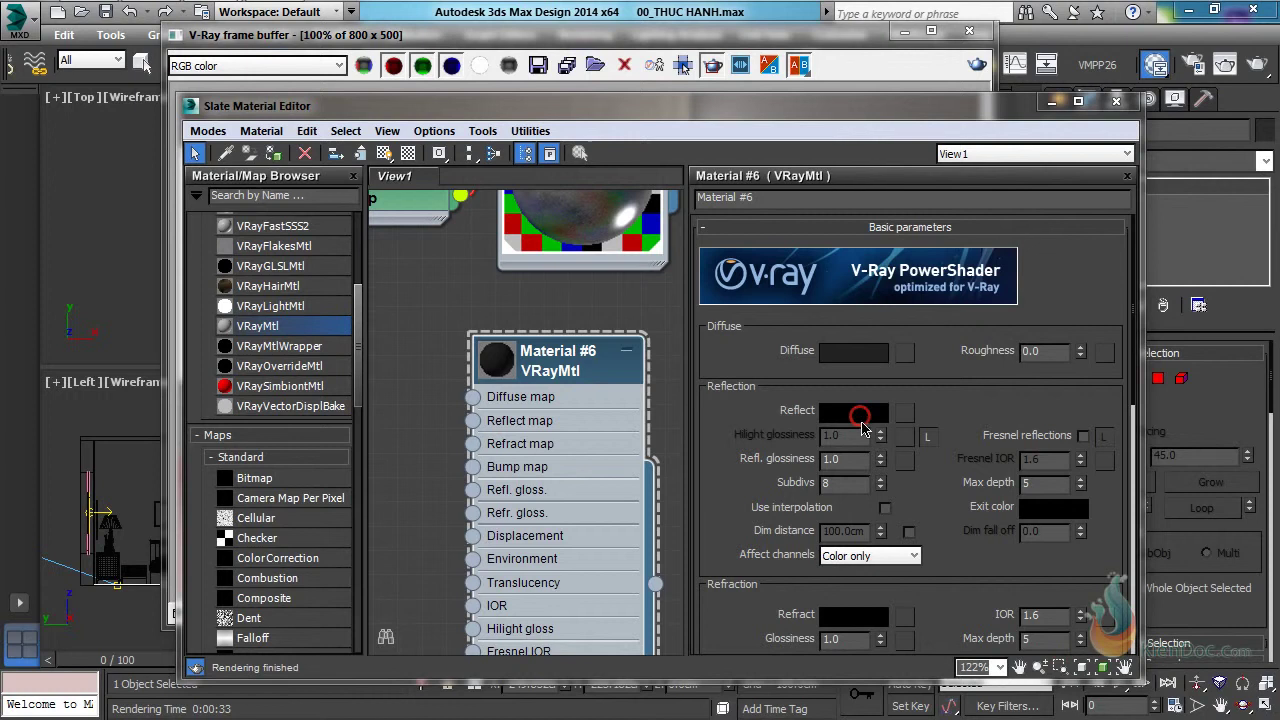
Set the new material's Reflect colour value to 60 and its reflection glossiness to 0.75.
left_click(856, 411)
left_click(1150, 571)
type("60")
key("Return")
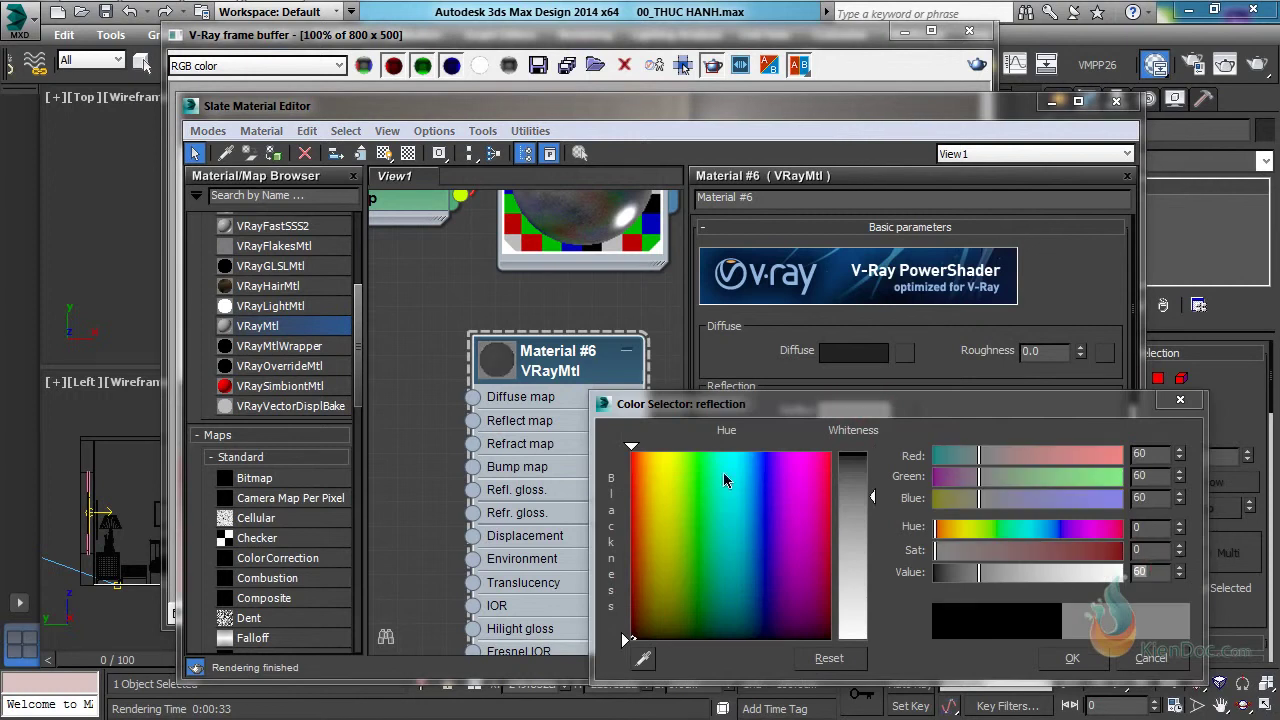
left_click(1072, 658)
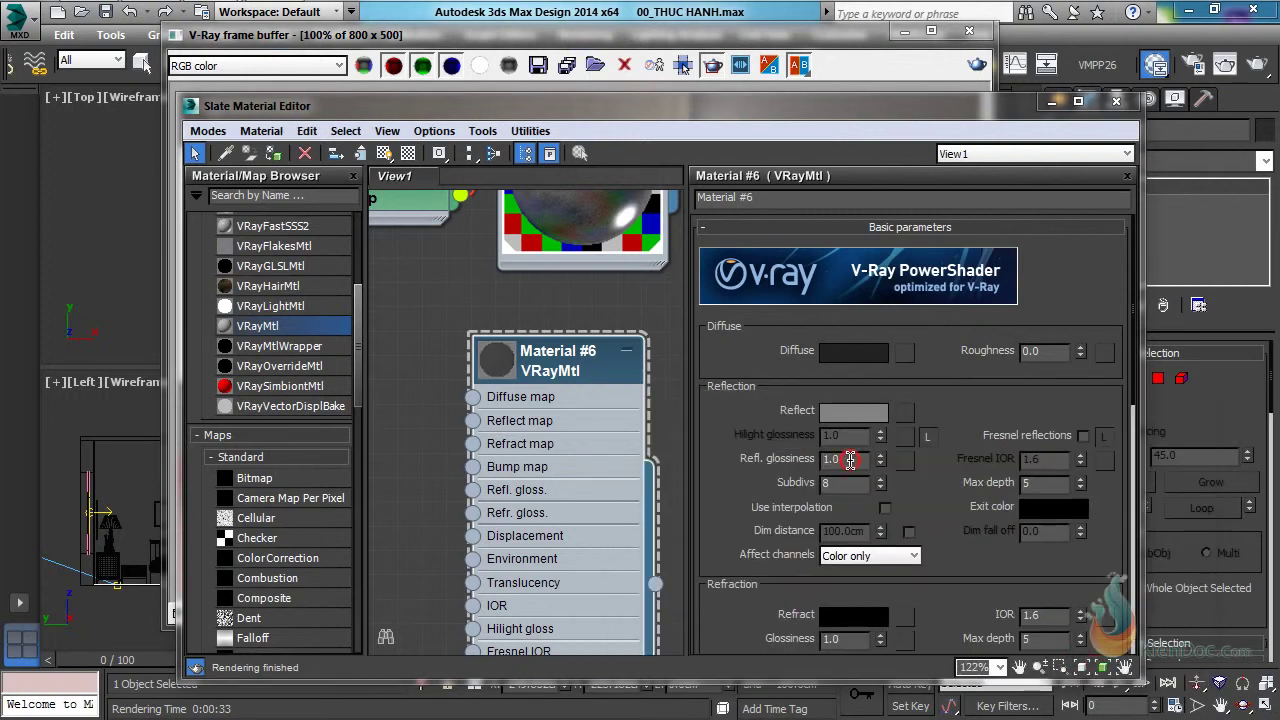
double_click(850, 459)
type(".75")
key("Return")
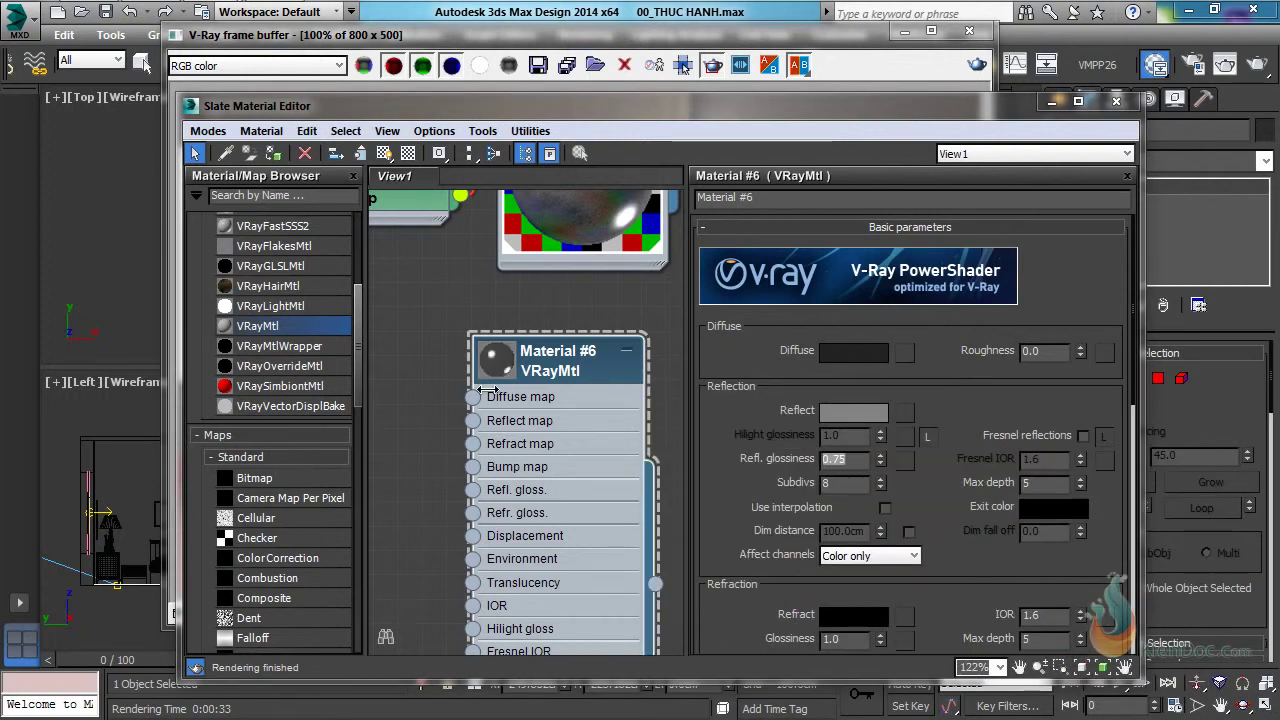
Rename the new material as KIMLOAI and turn on its shaded display in the viewport.
right_click(547, 360)
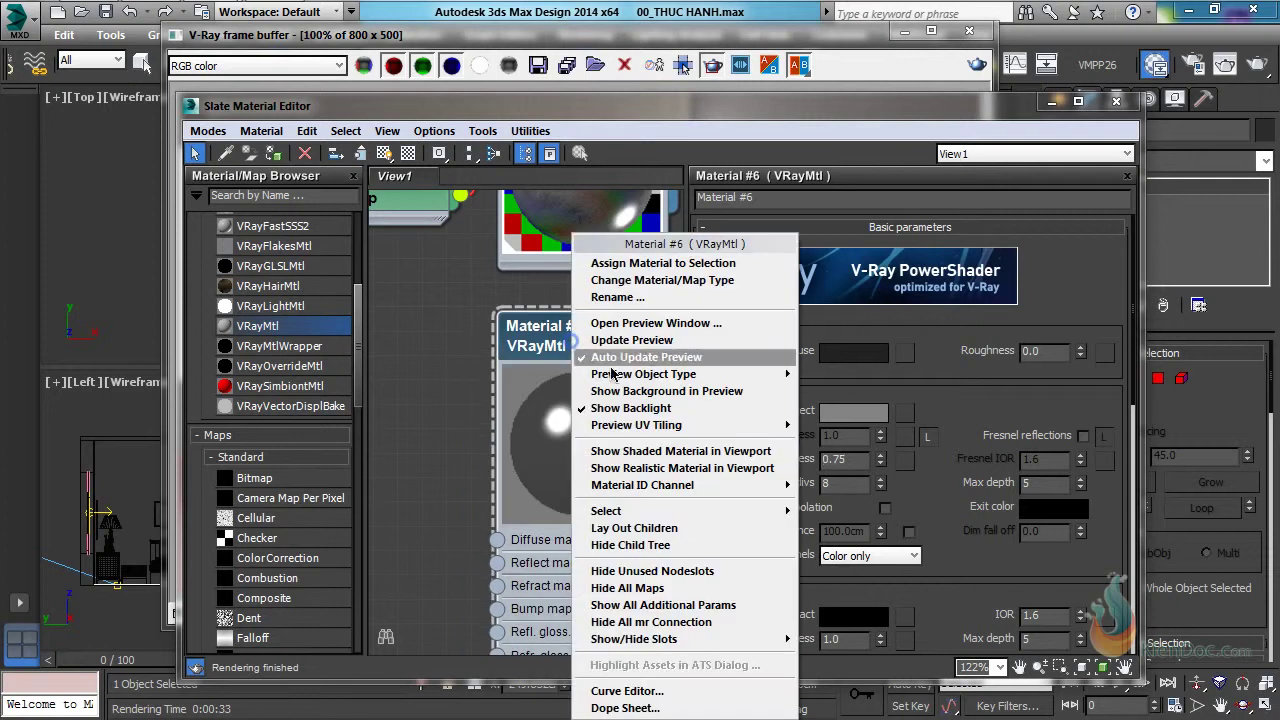
left_click(627, 297)
type("KIMLOAI")
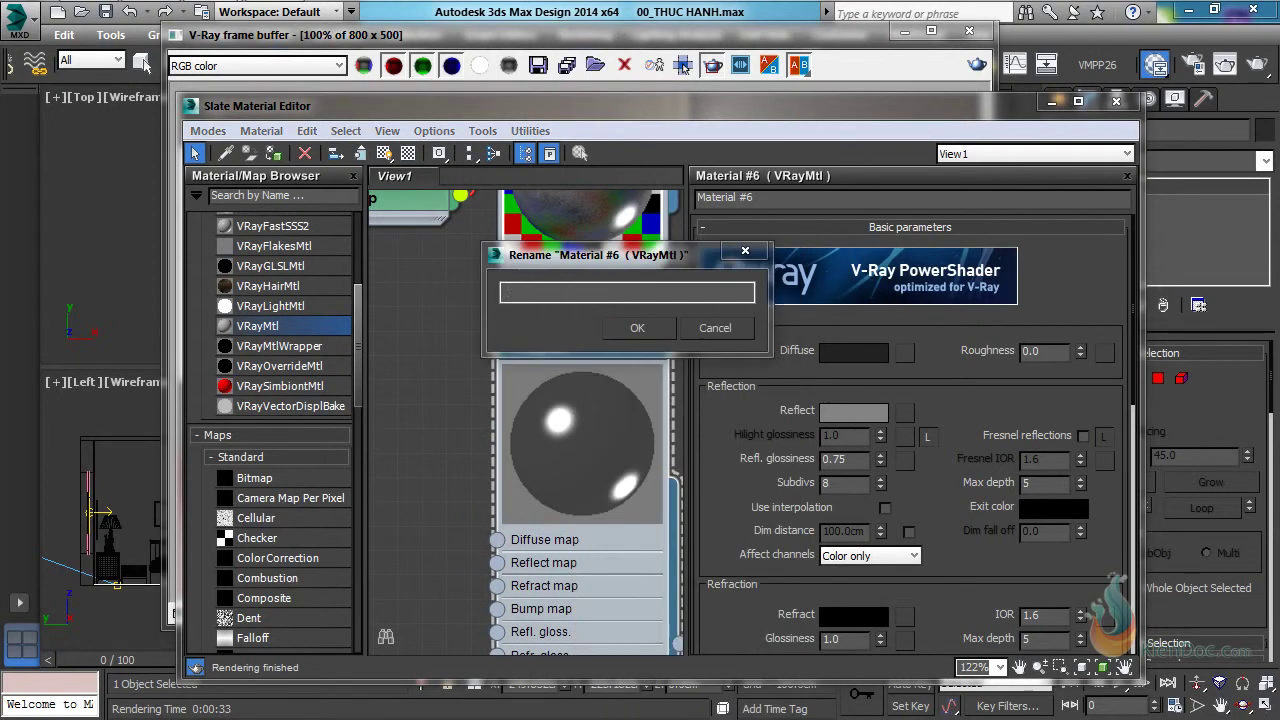
left_click(635, 327)
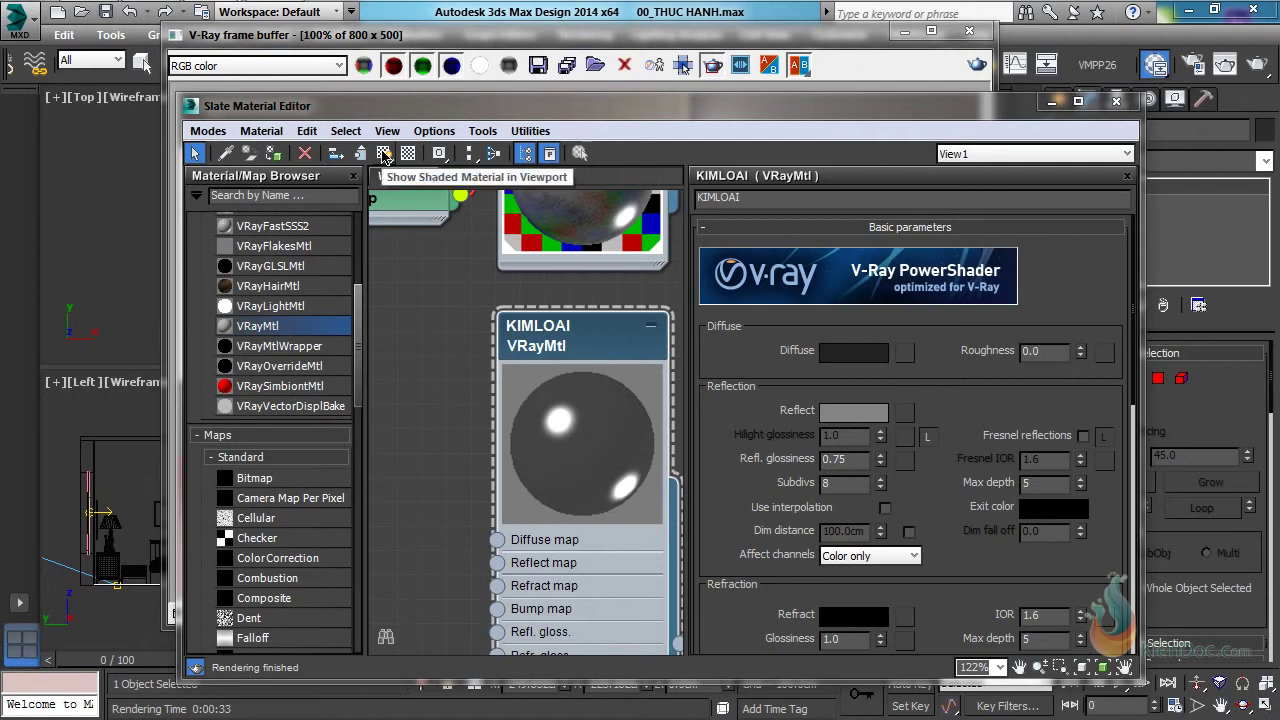
left_click(383, 153)
Clear the render and editor windows off the scene and frame the bed's front leg in a maximized perspective view.
left_click_drag(747, 108, 686, 497)
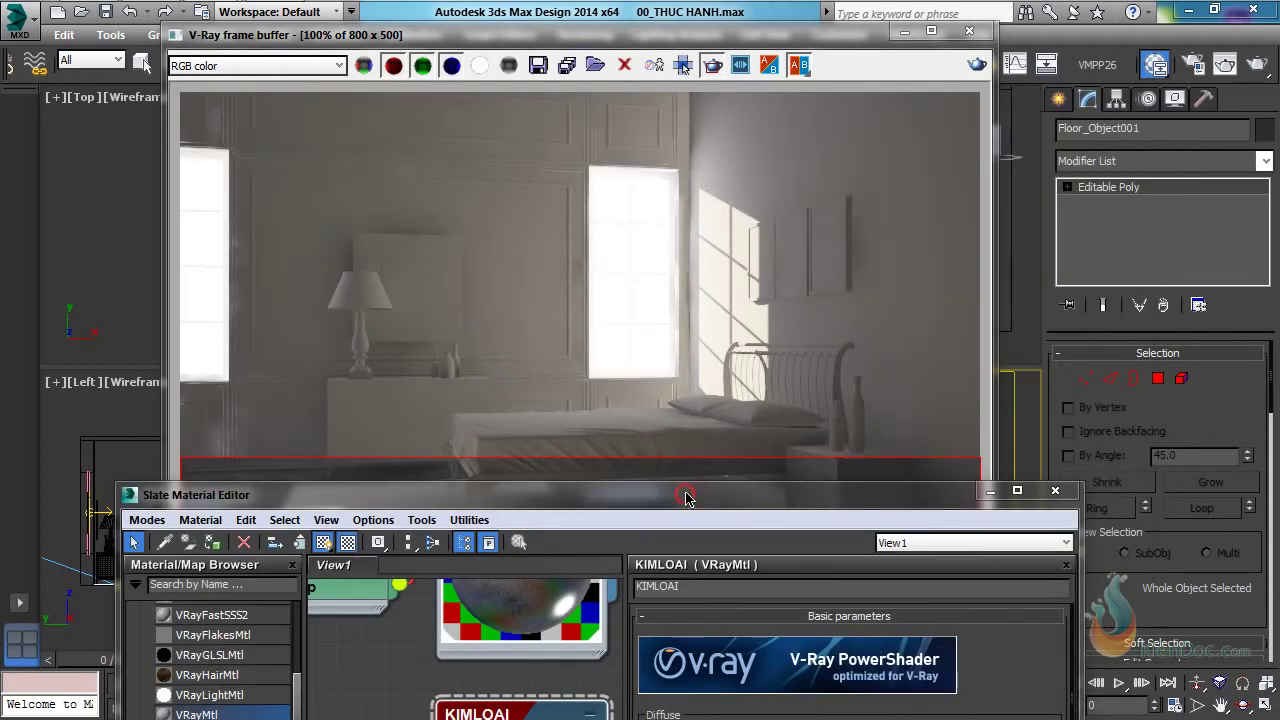
left_click(969, 31)
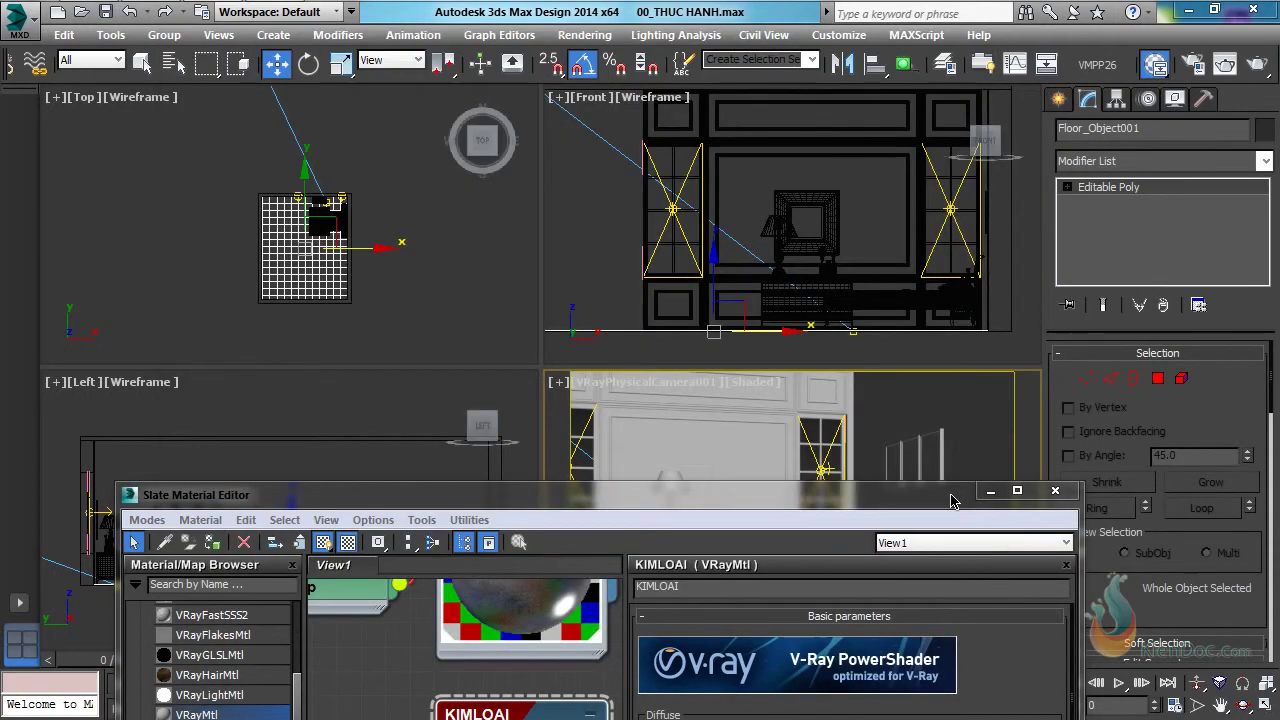
left_click_drag(952, 496, 909, 648)
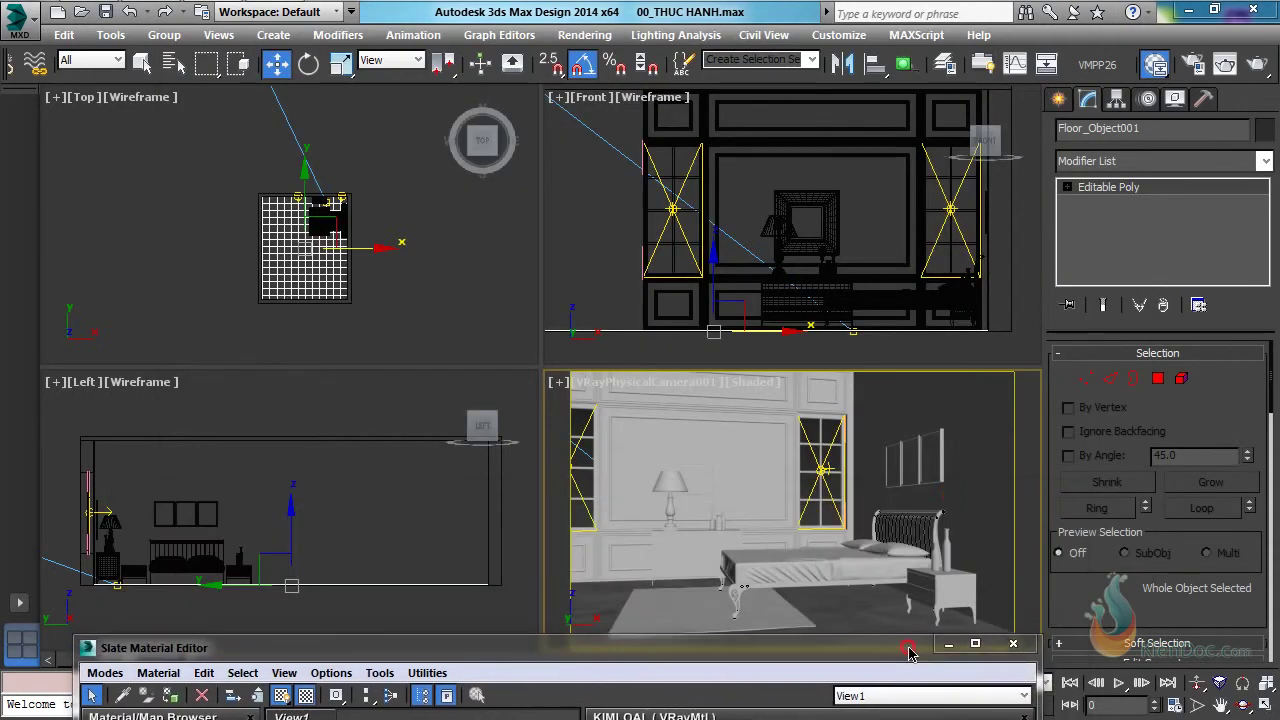
left_click(742, 585)
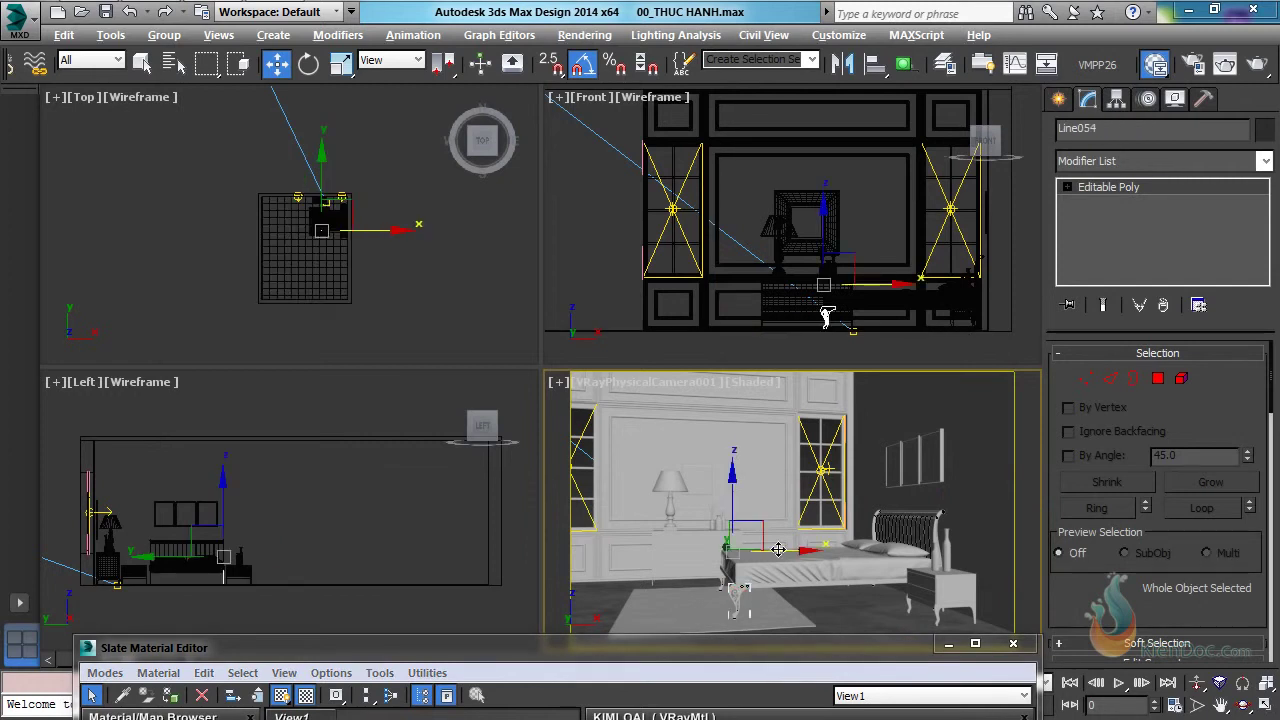
key("alt+w")
key("p")
key("z")
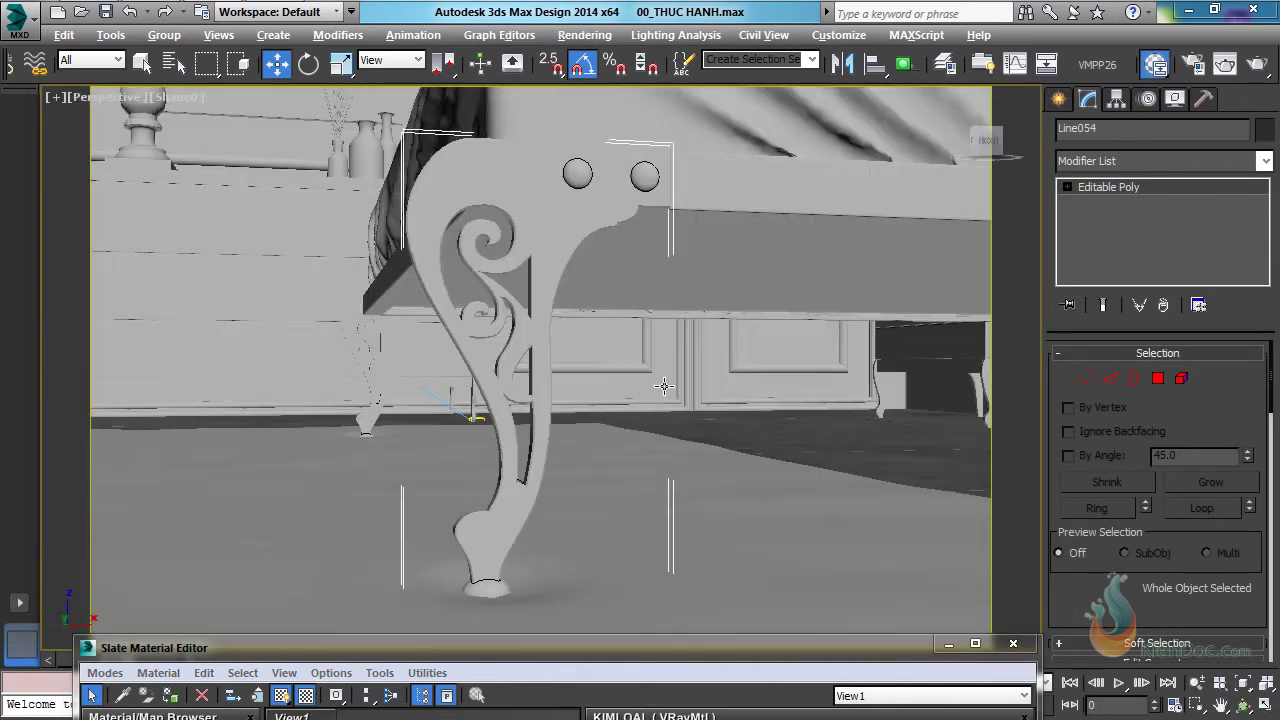
Add the adjoining bed frame rails to the selected leg and assign the KIMLOAI material to them.
middle_click_drag(618, 294, 669, 348, "alt")
middle_click_drag(510, 211, 691, 390)
left_click(549, 323, "ctrl")
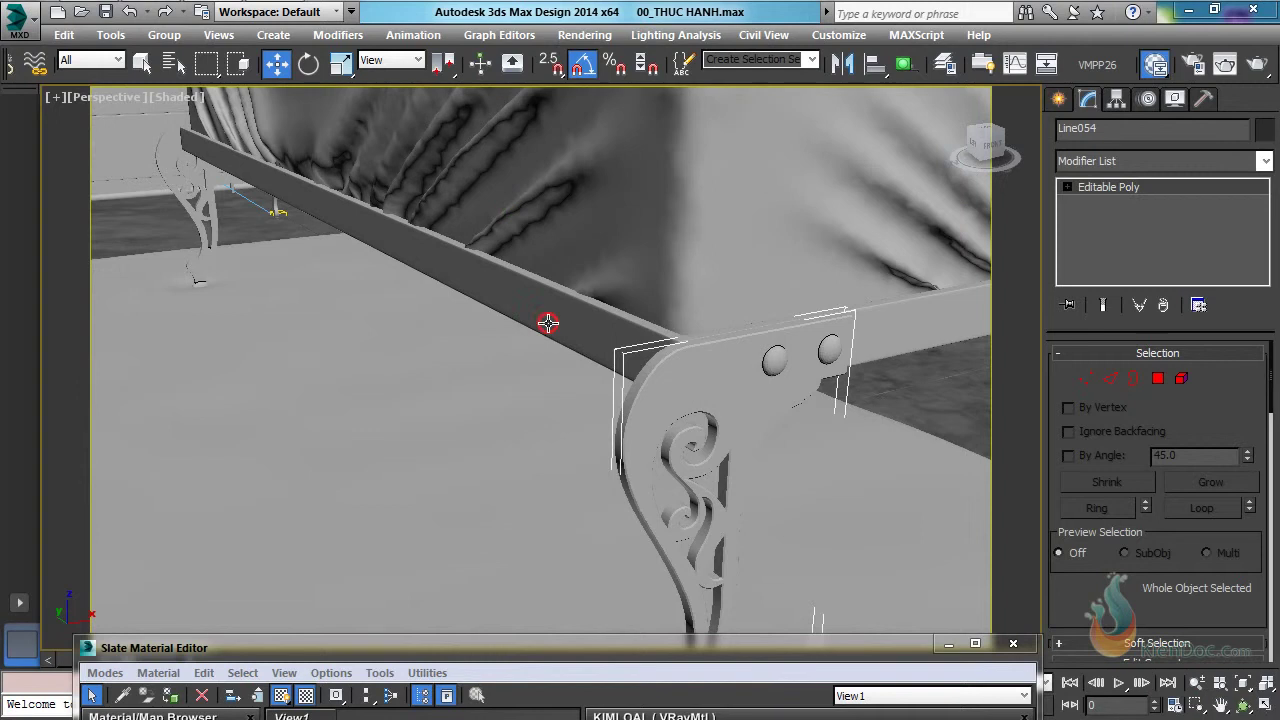
left_click(904, 323, "ctrl")
left_click_drag(681, 653, 808, 132)
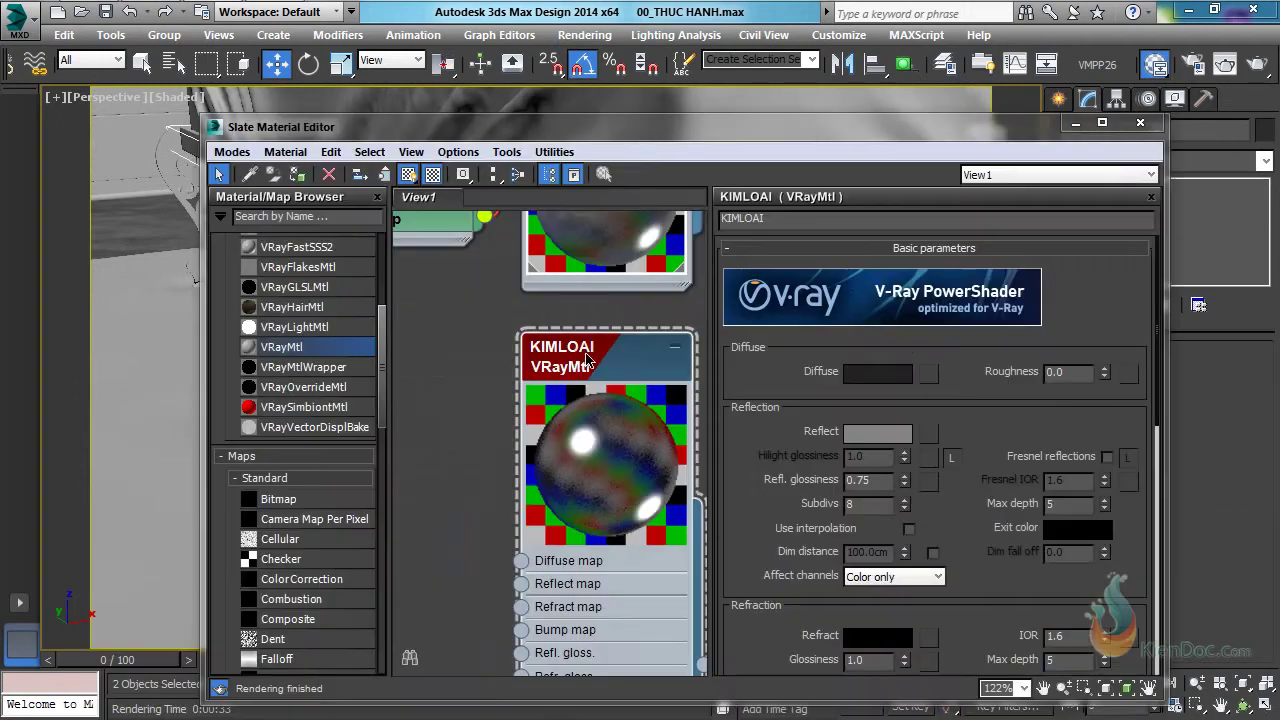
left_click(584, 354)
left_click(297, 174)
Assign KIMLOAI to the two round bolts on the front leg of the bed.
left_click_drag(427, 132, 452, 449)
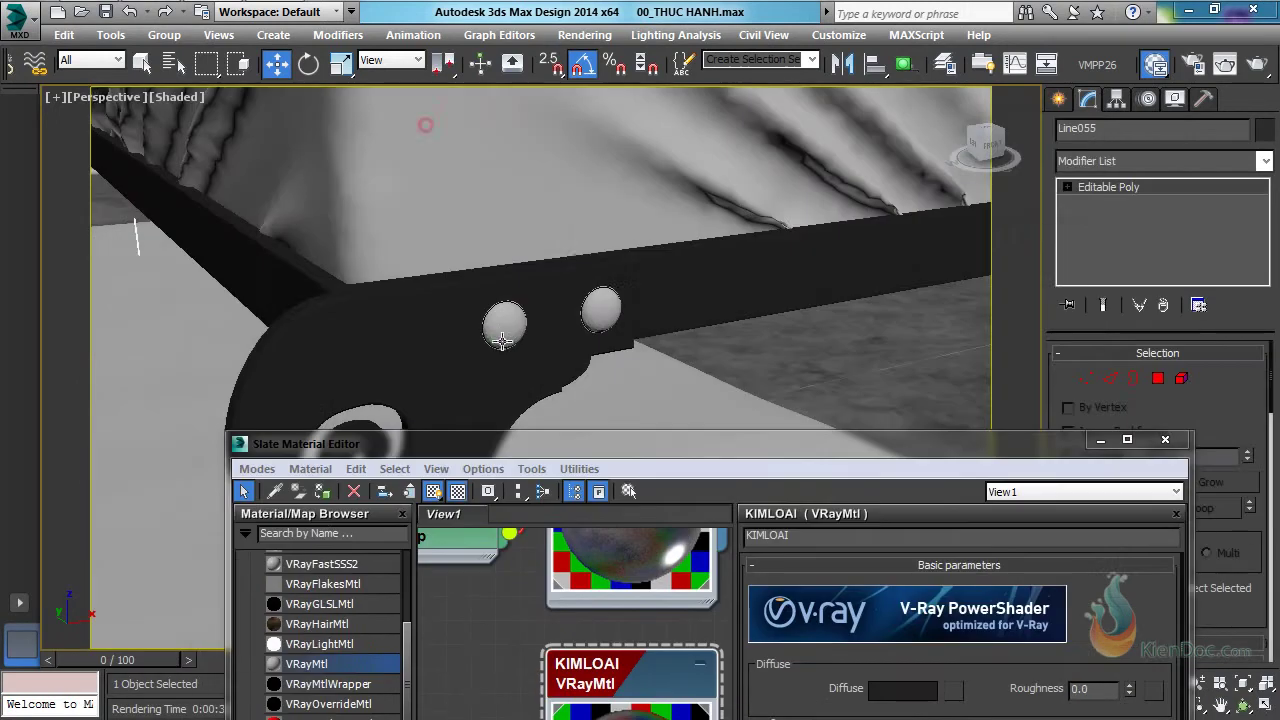
left_click(502, 322)
left_click(603, 307, "ctrl")
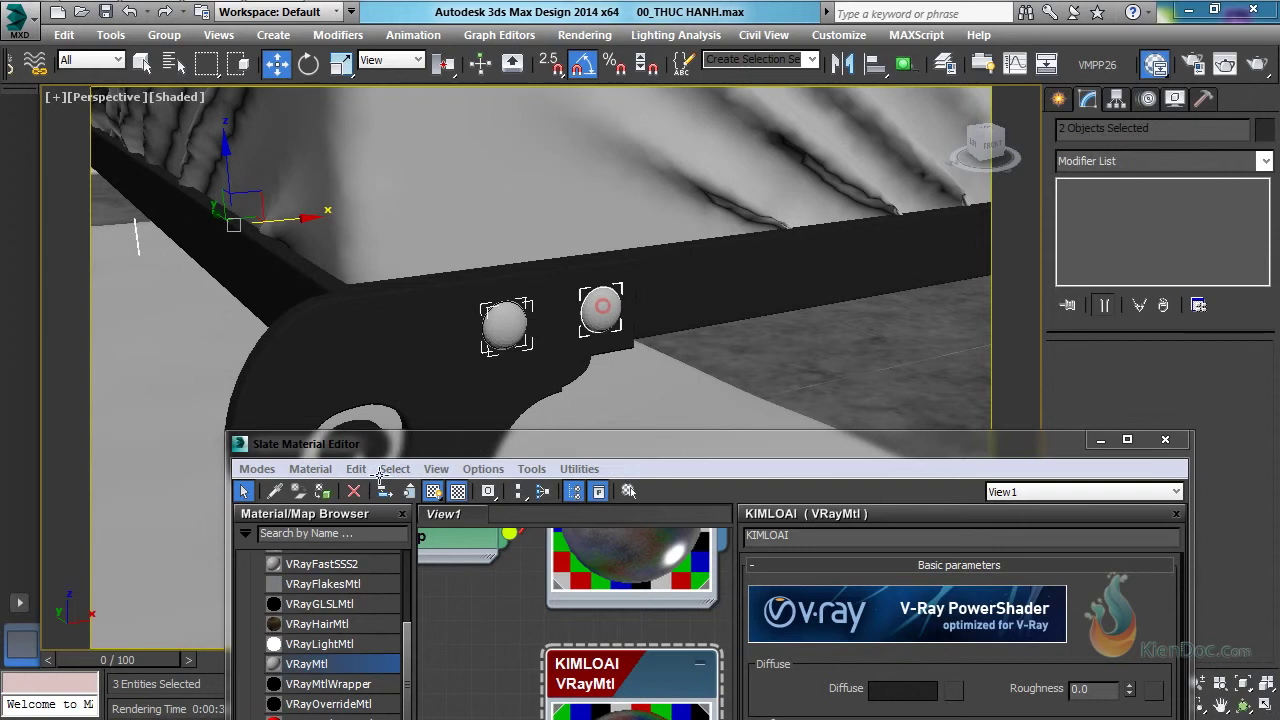
left_click(322, 491)
Assign KIMLOAI to the pair of round bolts on the other side of the bed frame.
middle_click_drag(357, 291, 560, 300, "alt")
left_click(310, 320)
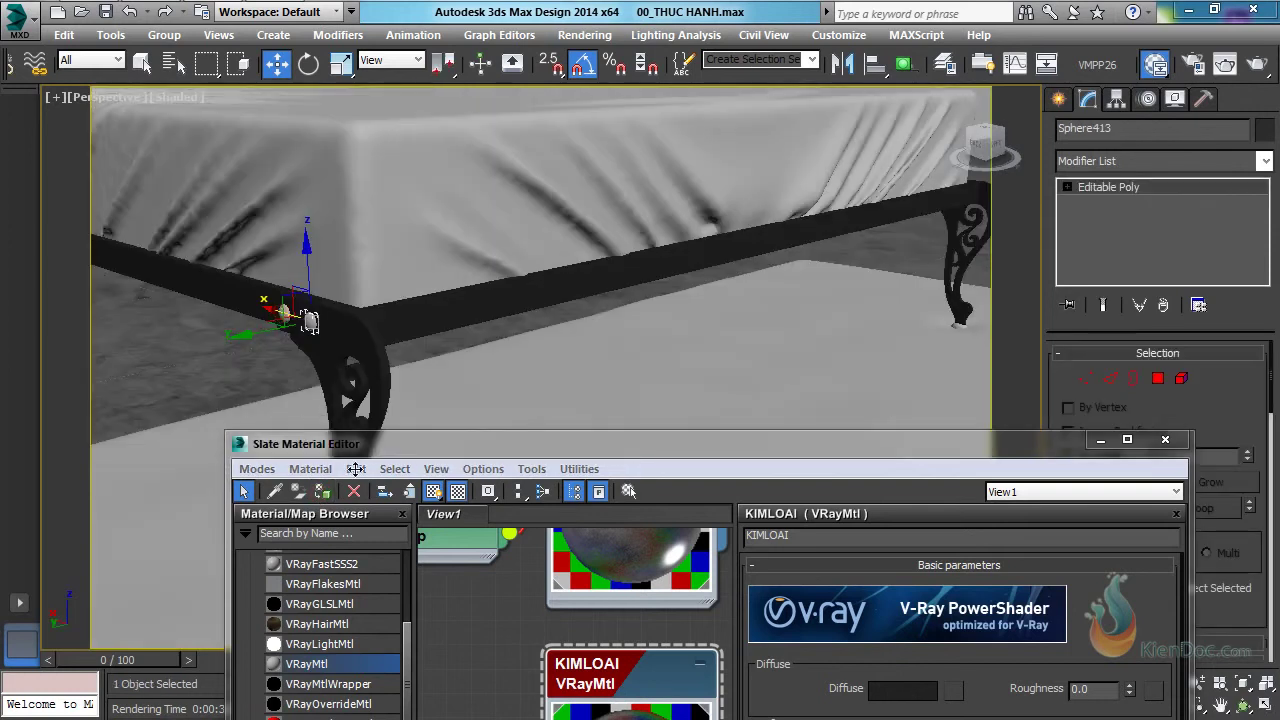
left_click(284, 314, "ctrl")
left_click(322, 491)
Select all rails, posts and bars of the bed's headboard in wireframe and assign KIMLOAI to them.
scroll(525, 264, "down", 5)
middle_click_drag(685, 239, 533, 261, "alt")
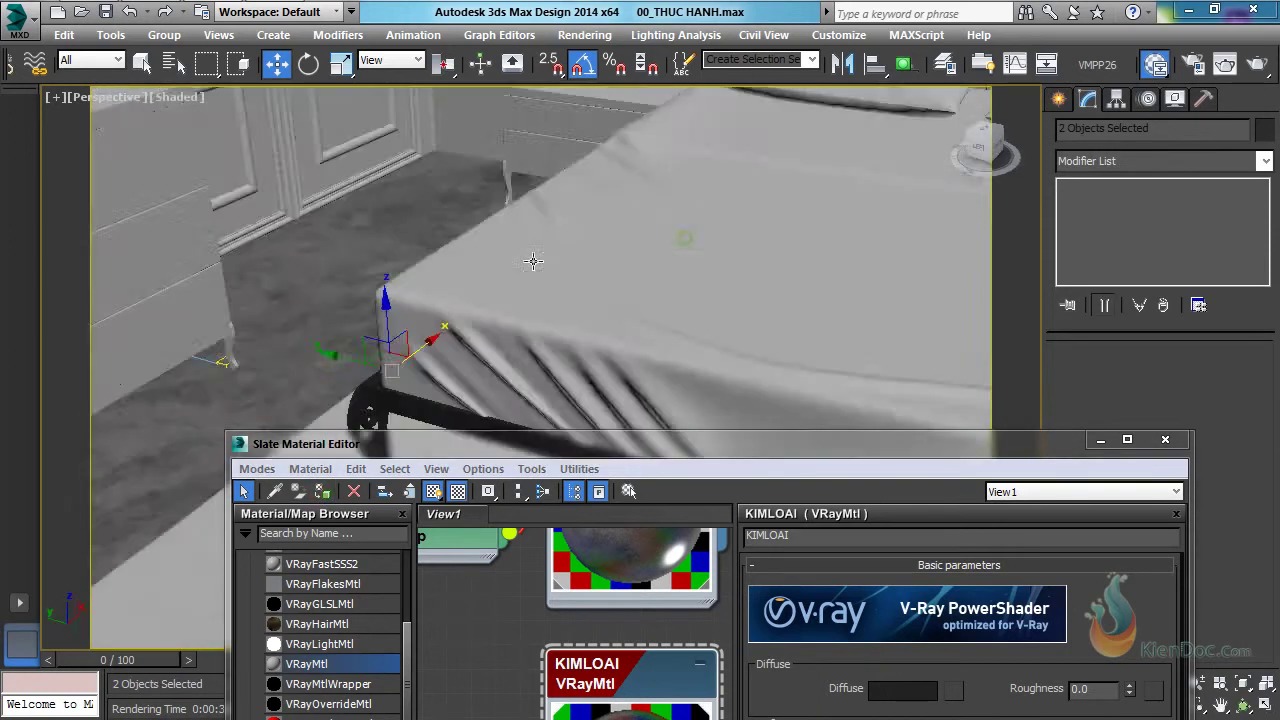
middle_click_drag(870, 150, 679, 294)
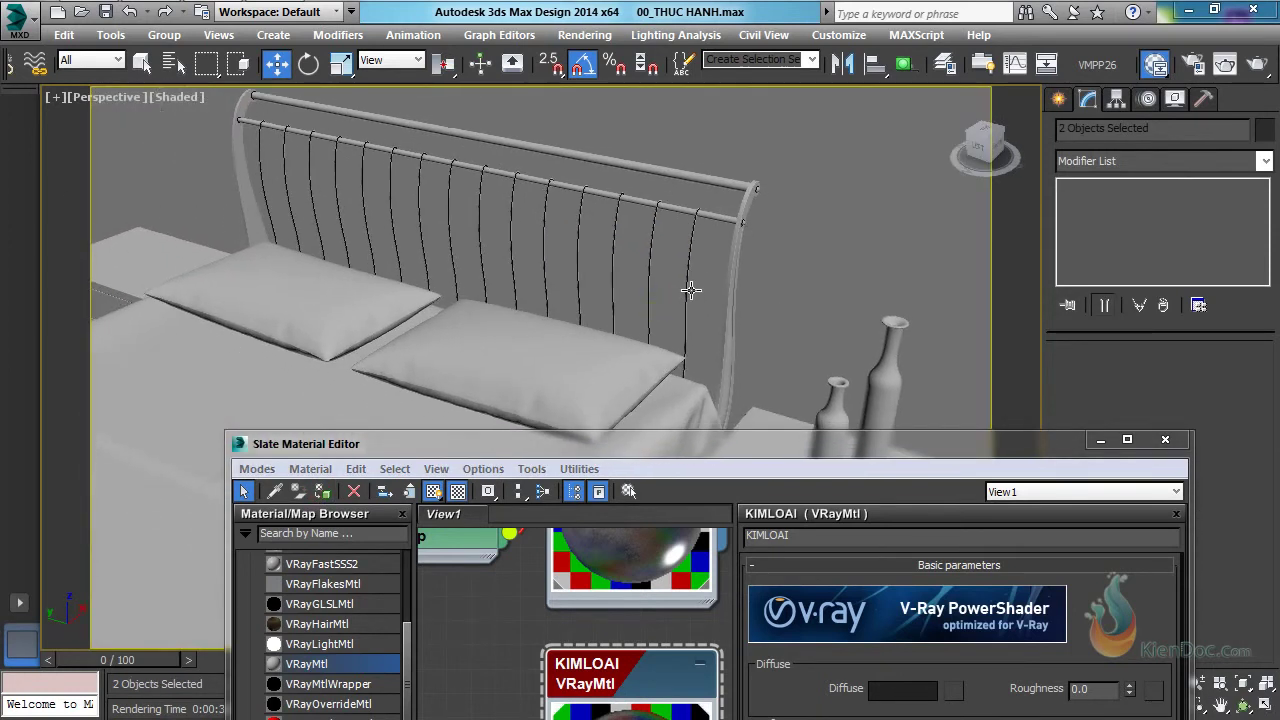
key("F3")
left_click_drag(778, 268, 297, 144)
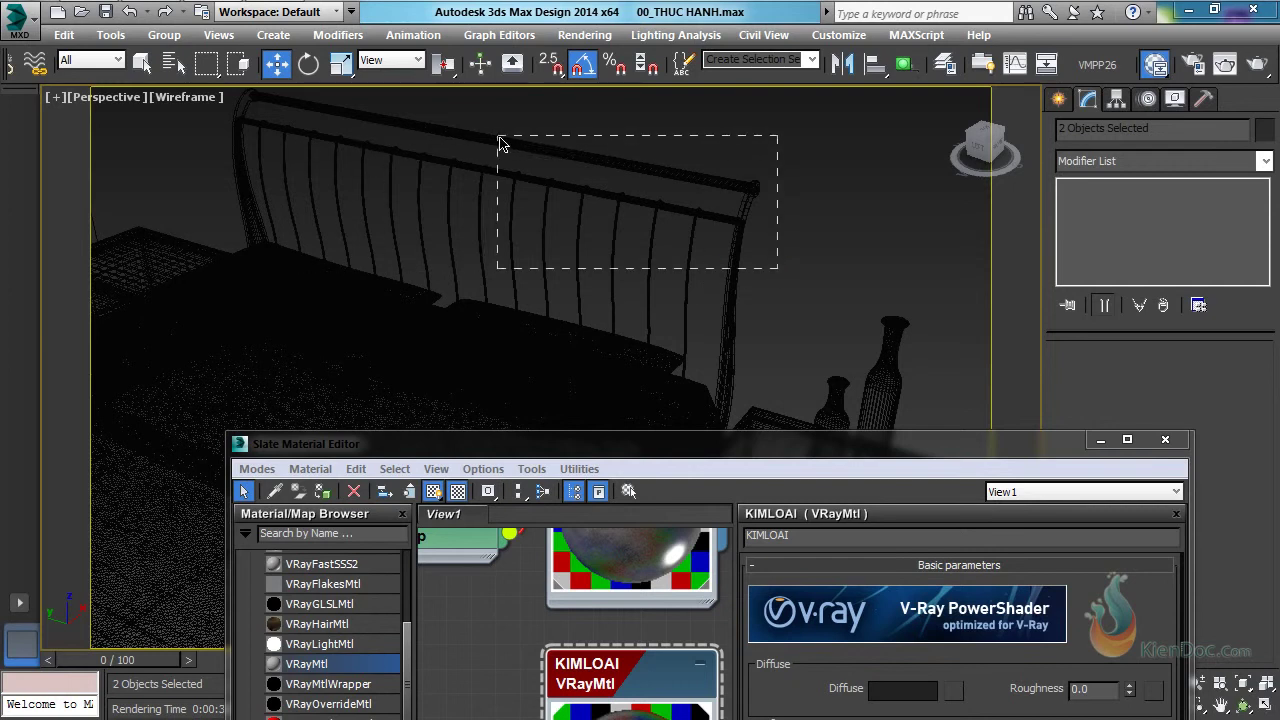
left_click_drag(499, 137, 498, 135)
middle_click_drag(389, 192, 583, 271)
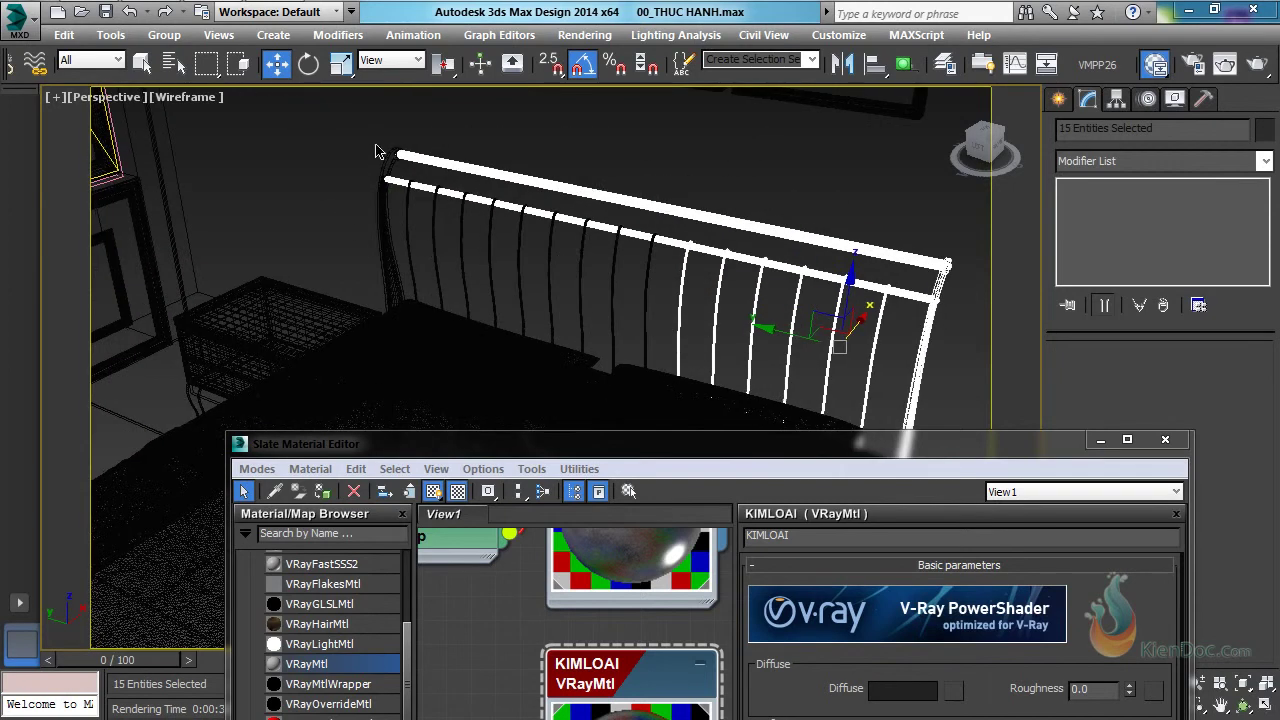
left_click_drag(375, 139, 696, 248)
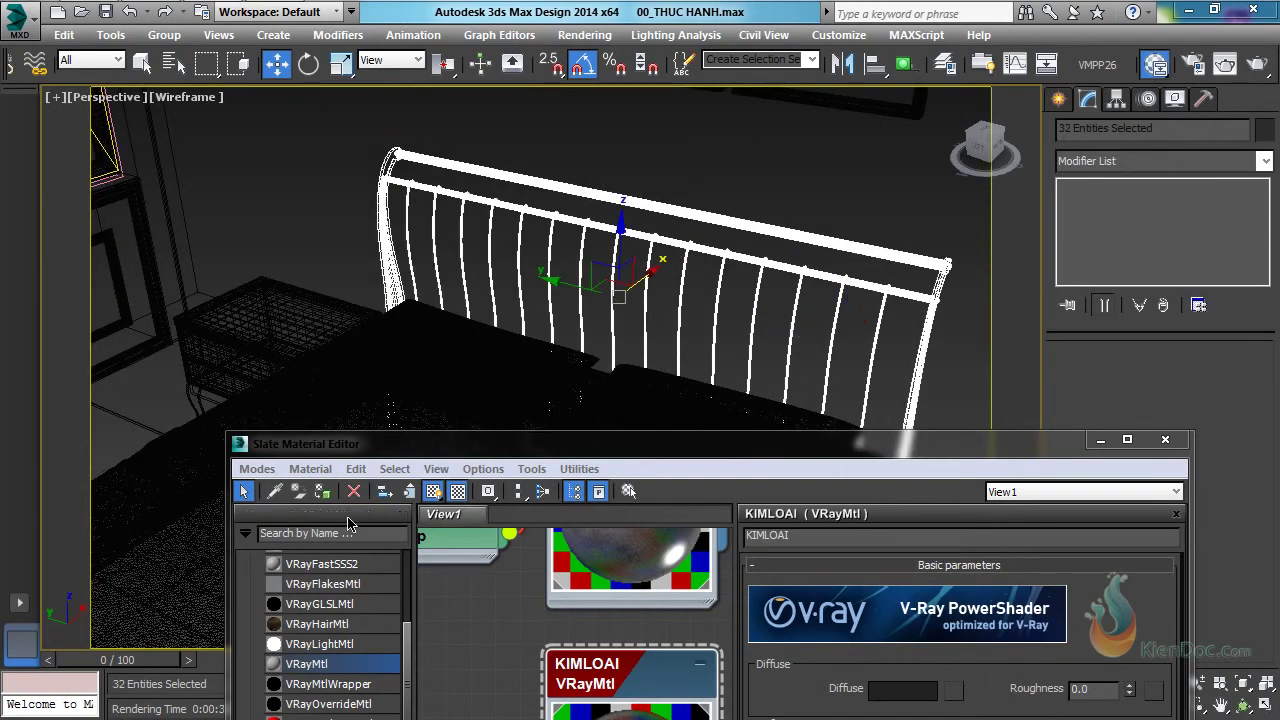
left_click(321, 491)
Select the nightstand beside the bed and open its group for editing.
middle_click_drag(634, 262, 536, 250)
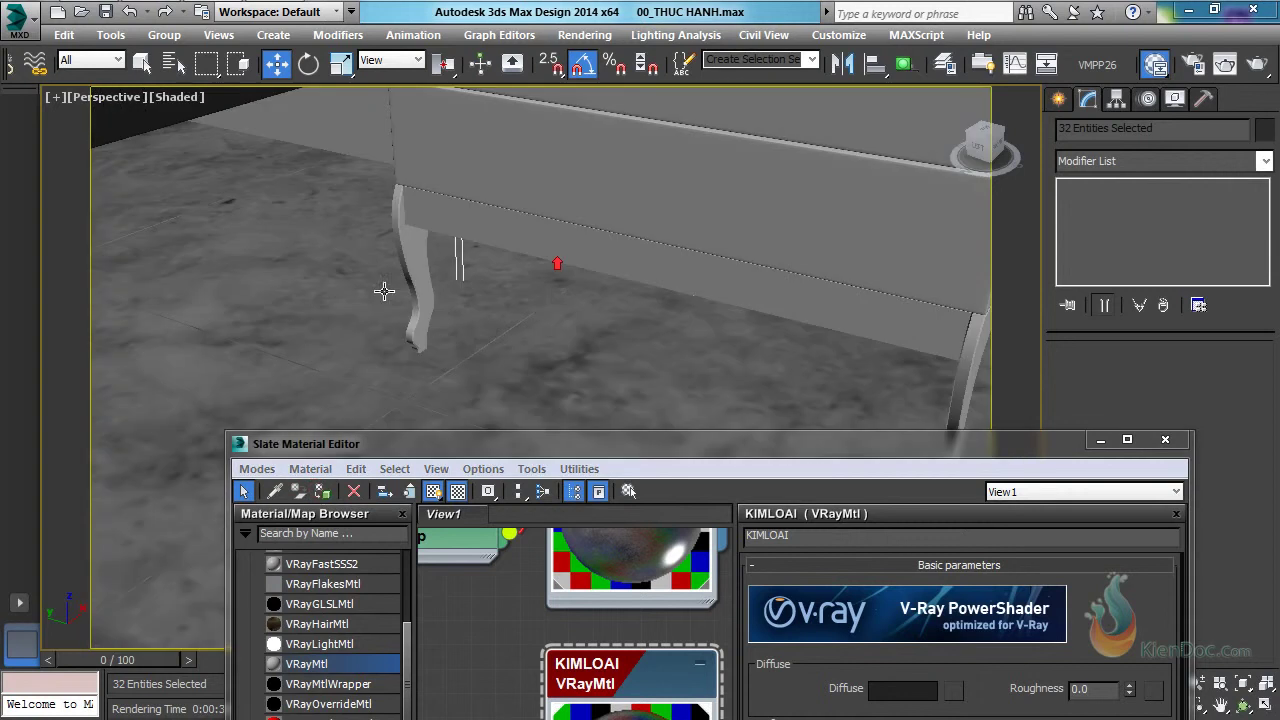
left_click(410, 243)
left_click(410, 243)
scroll(420, 246, "down", 4)
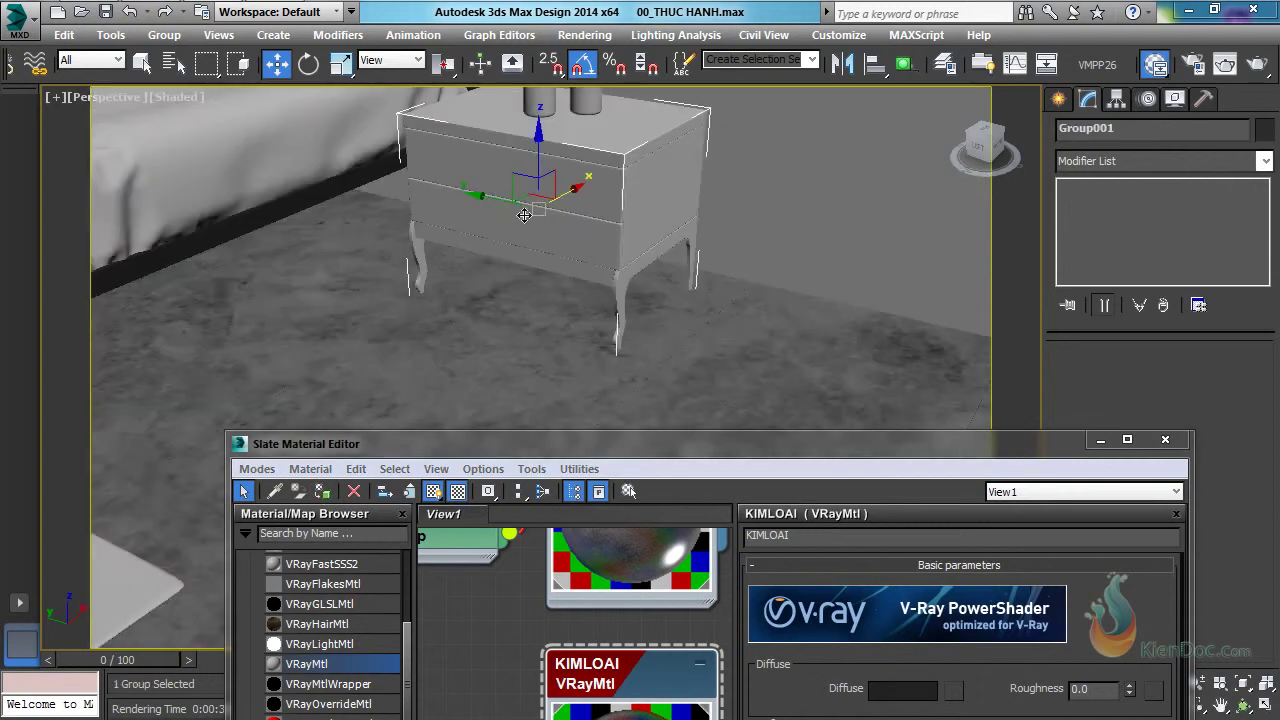
left_click(164, 35)
left_click(180, 106)
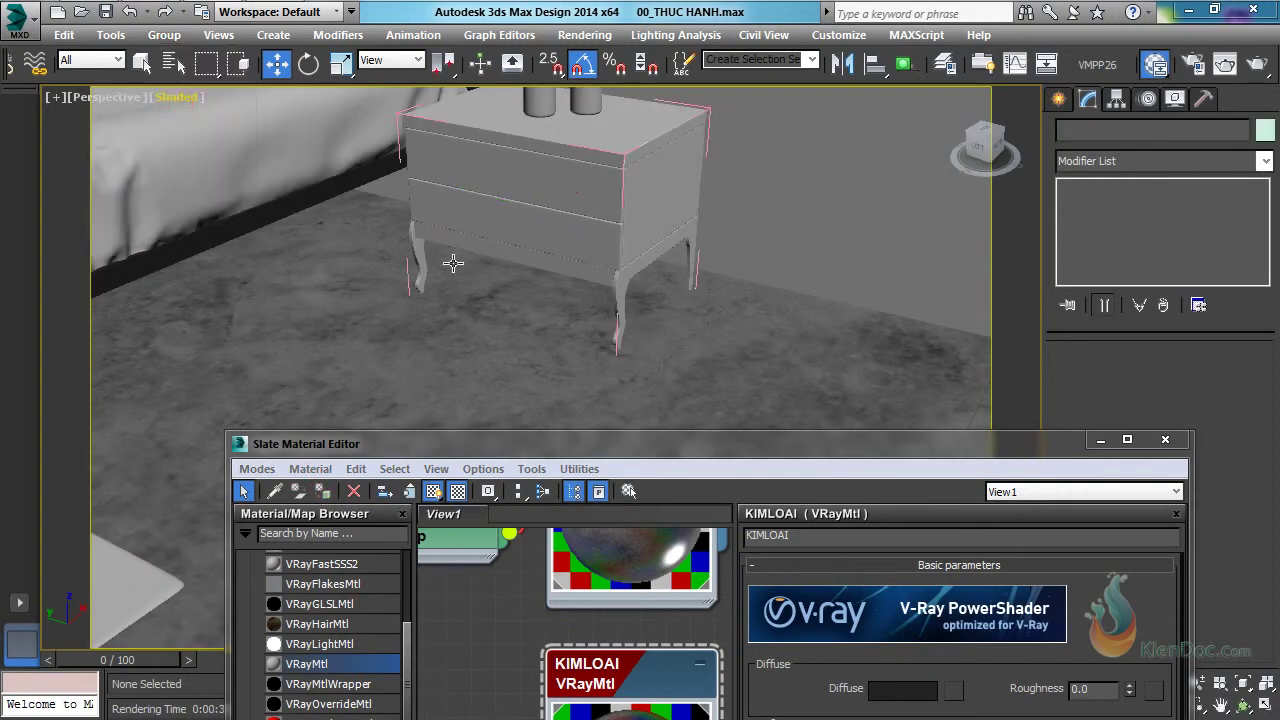
Select both leg pieces of the opened nightstand and assign KIMLOAI to them.
scroll(453, 263, "up", 3)
left_click(405, 246)
middle_click_drag(521, 286, 551, 452, "alt")
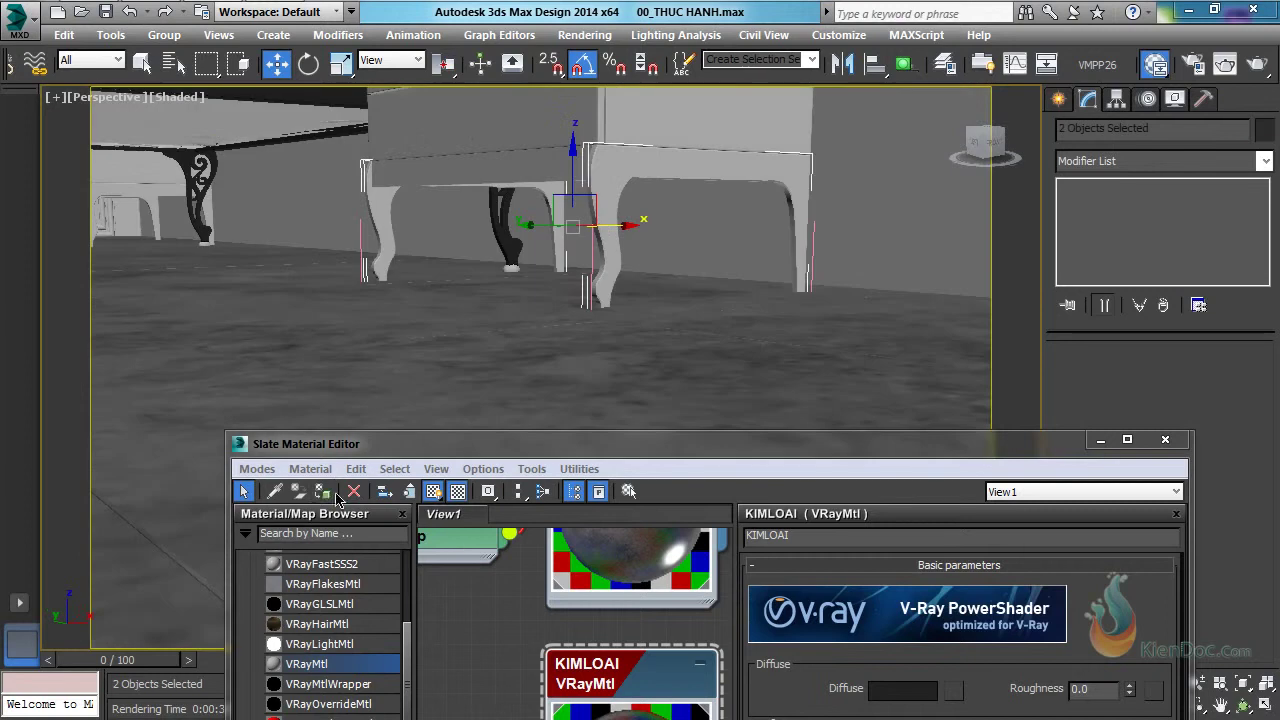
Assign KIMLOAI to the rounded foot under the bed leg behind the nightstand.
scroll(658, 303, "up", 6)
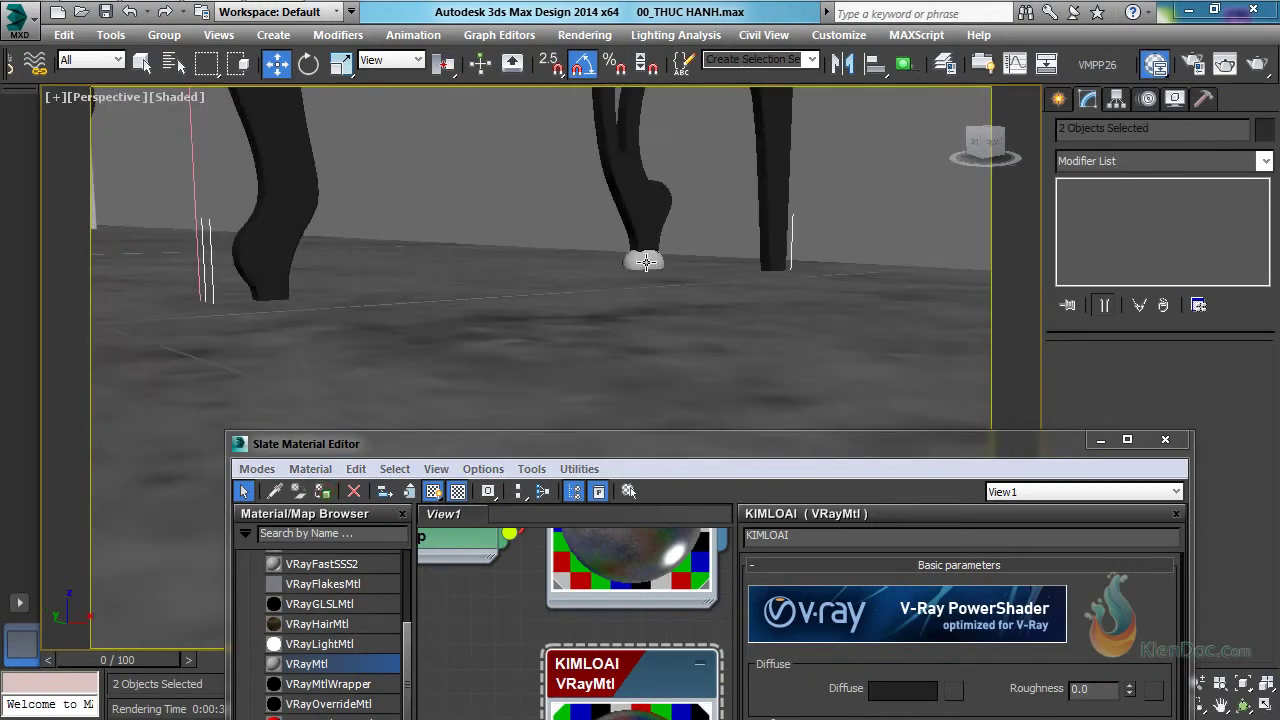
left_click(645, 262)
left_click(322, 489)
Select both leg pieces of the nightstand on the other side of the bed and assign KIMLOAI to them.
middle_click_drag(454, 271, 588, 294)
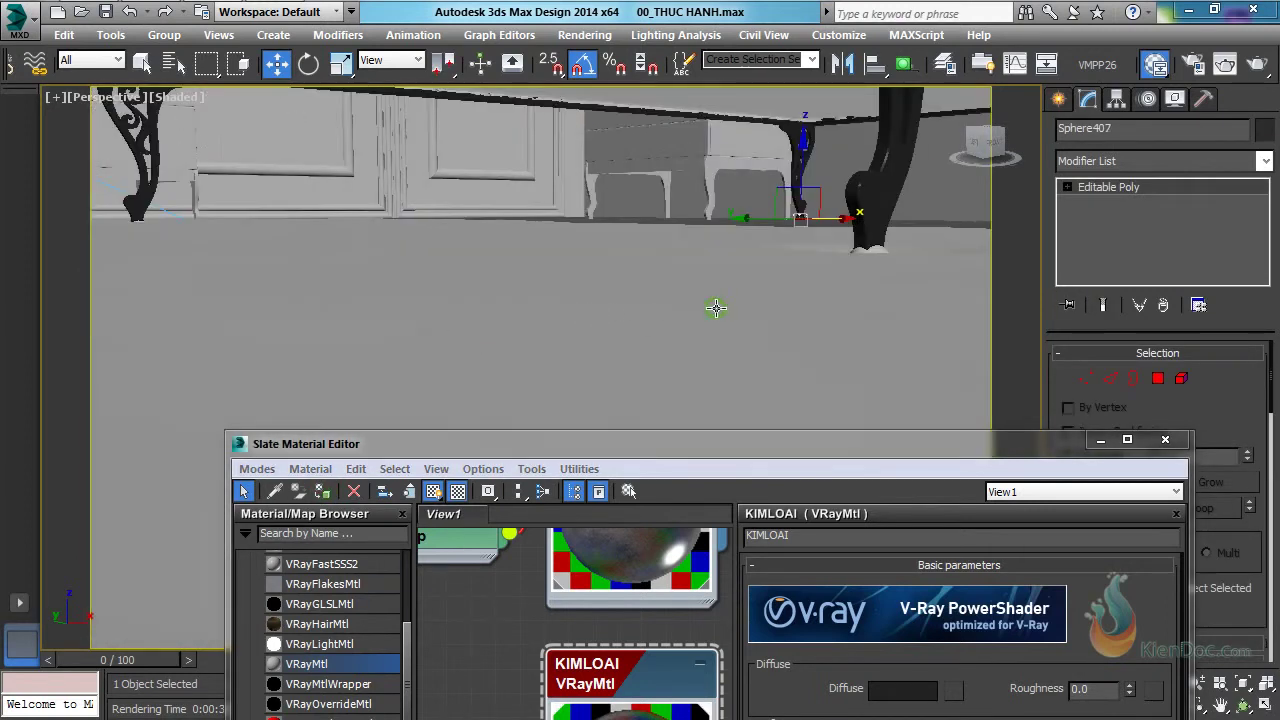
middle_click_drag(716, 308, 658, 360)
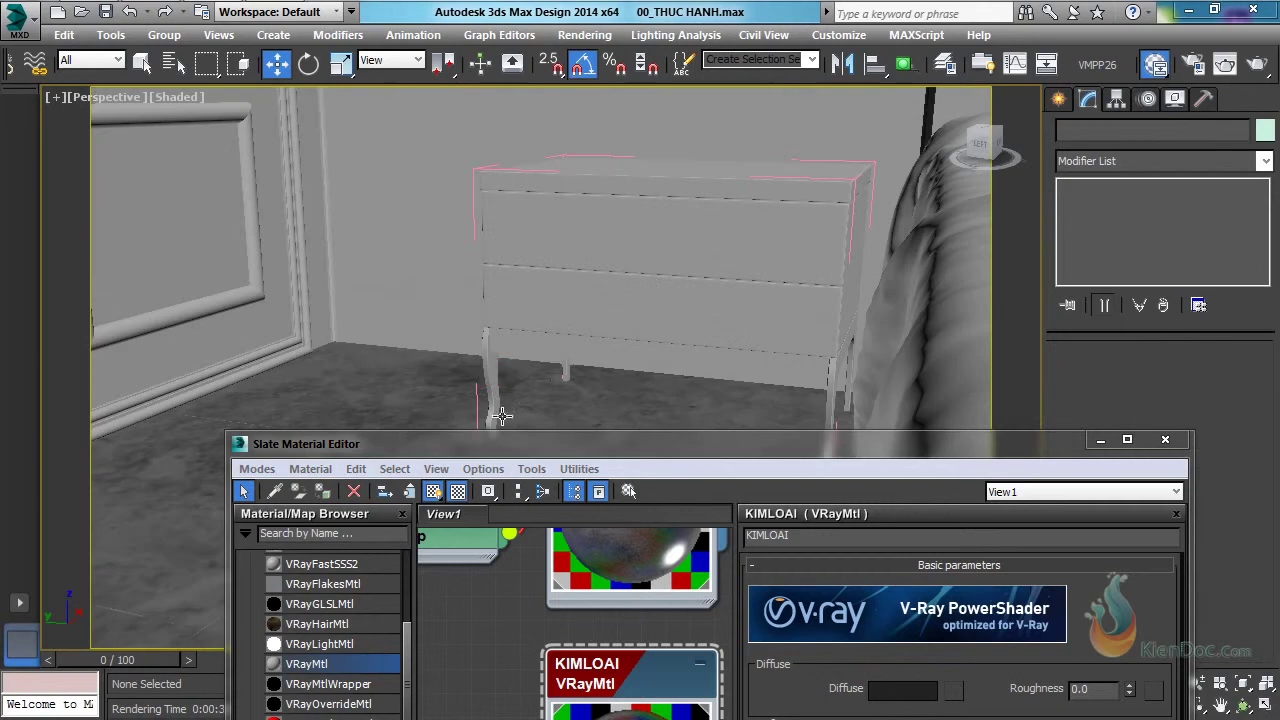
left_click(487, 375)
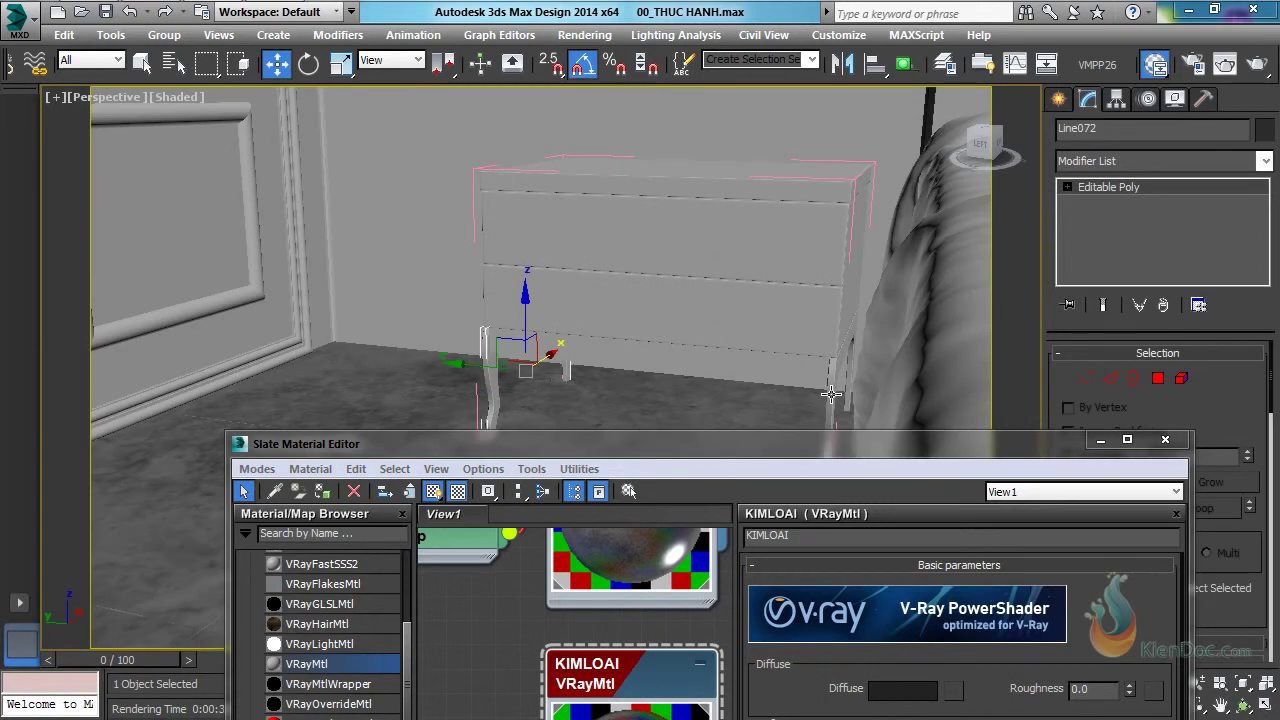
left_click(831, 394, "ctrl")
middle_click_drag(691, 374, 743, 353)
key("ctrl+z")
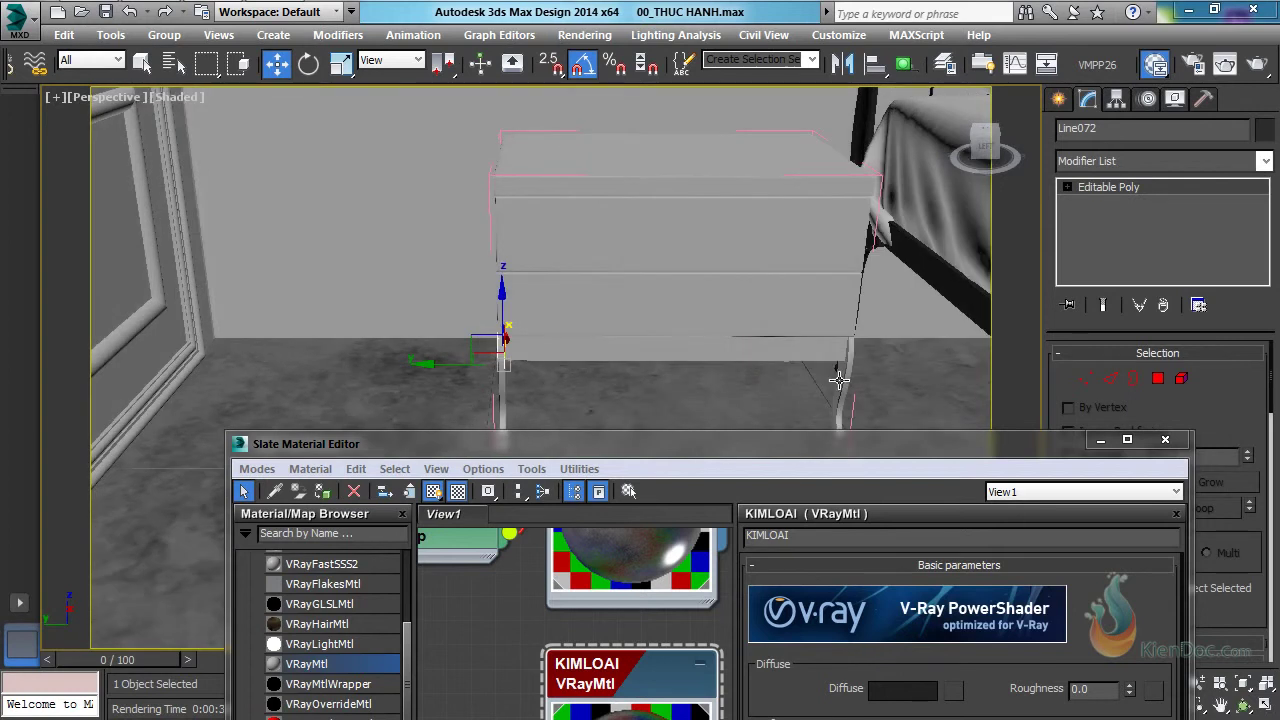
left_click(840, 379, "ctrl")
left_click(322, 491)
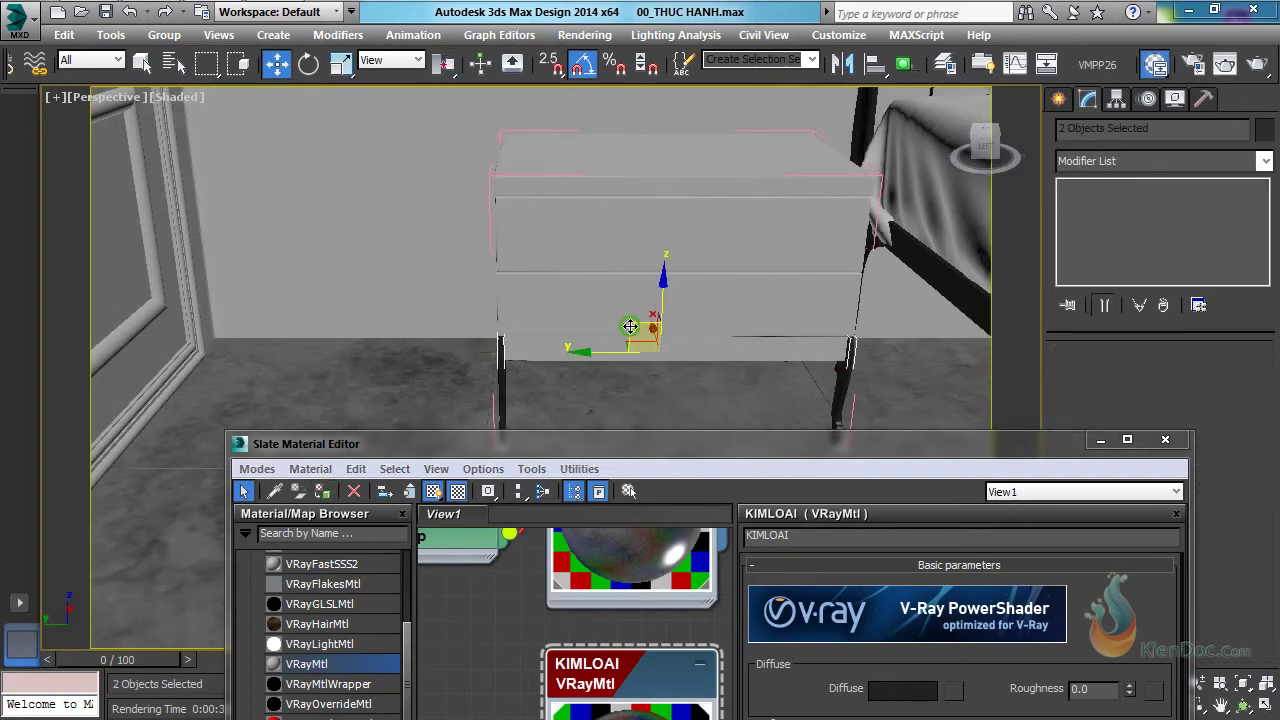
Select both leg pieces of the dresser beside the wall and assign KIMLOAI to them.
middle_click_drag(631, 328, 616, 307)
scroll(562, 226, "down", 3)
middle_click_drag(691, 257, 520, 265, "alt")
scroll(307, 276, "down", 2)
middle_click_drag(307, 276, 500, 270)
left_click(323, 262)
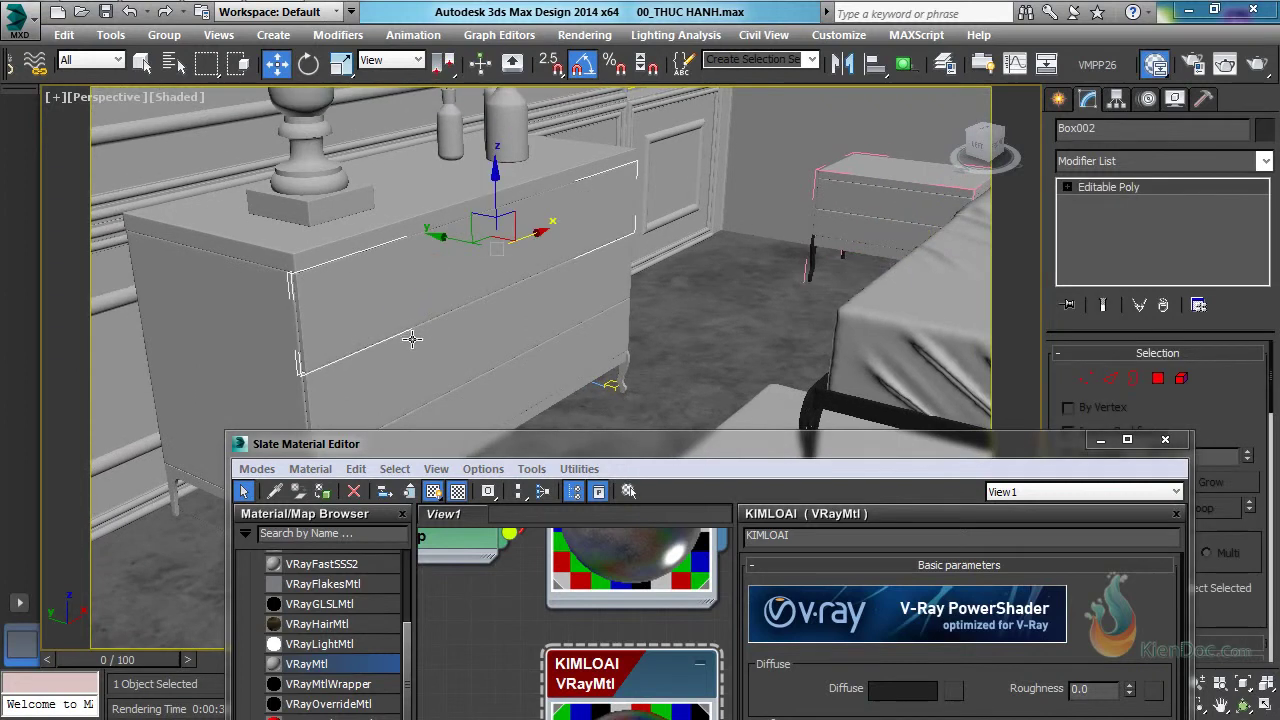
middle_click_drag(411, 339, 325, 322, "alt")
left_click(303, 316)
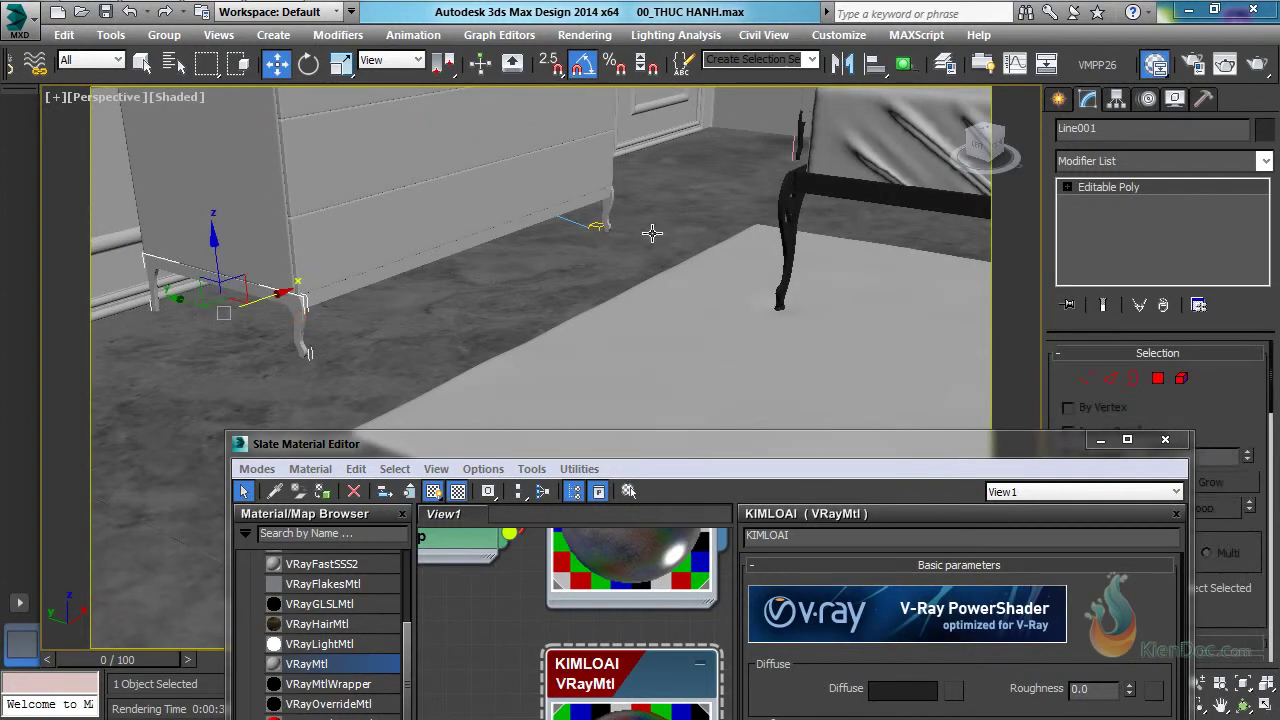
left_click(607, 212, "ctrl")
left_click(322, 491)
Open the group of the table lamp on the dresser and assign KIMLOAI to its turned body and square base.
middle_click_drag(450, 100, 436, 202)
middle_click_drag(366, 221, 394, 293)
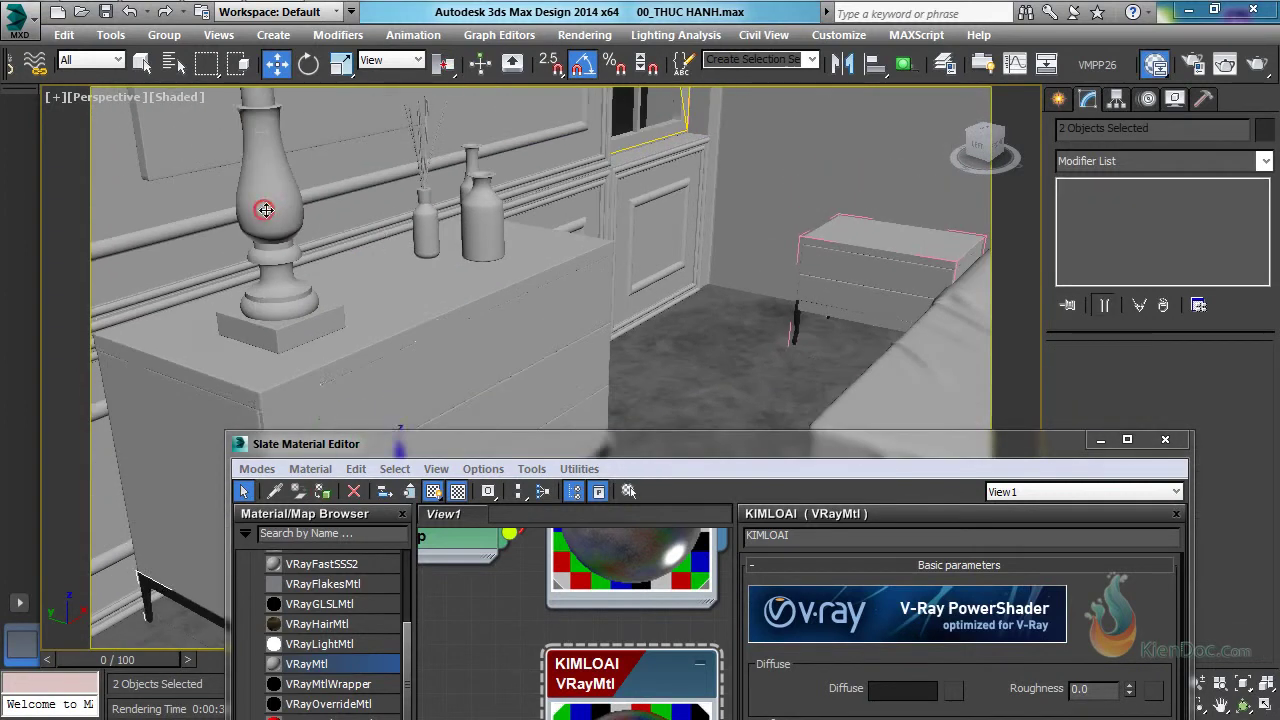
left_click(264, 210)
middle_click_drag(386, 215, 403, 334)
left_click(164, 35)
left_click(200, 116)
left_click(290, 313)
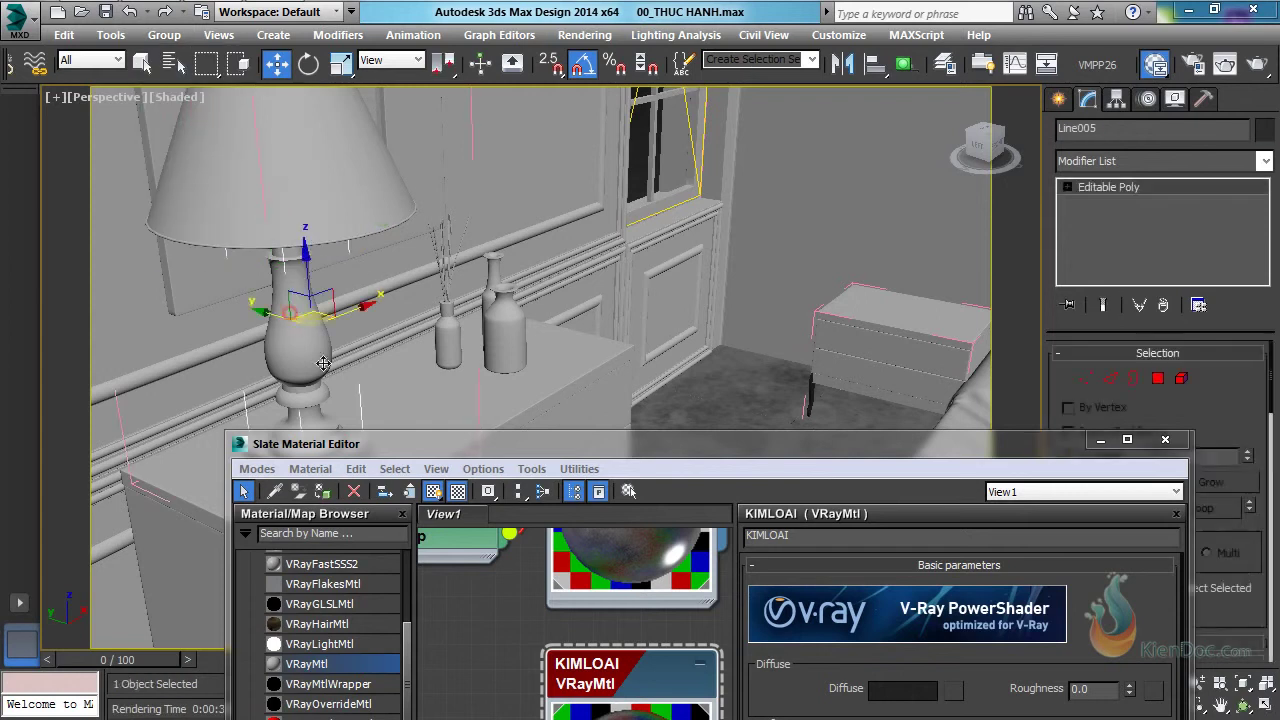
left_click(321, 493)
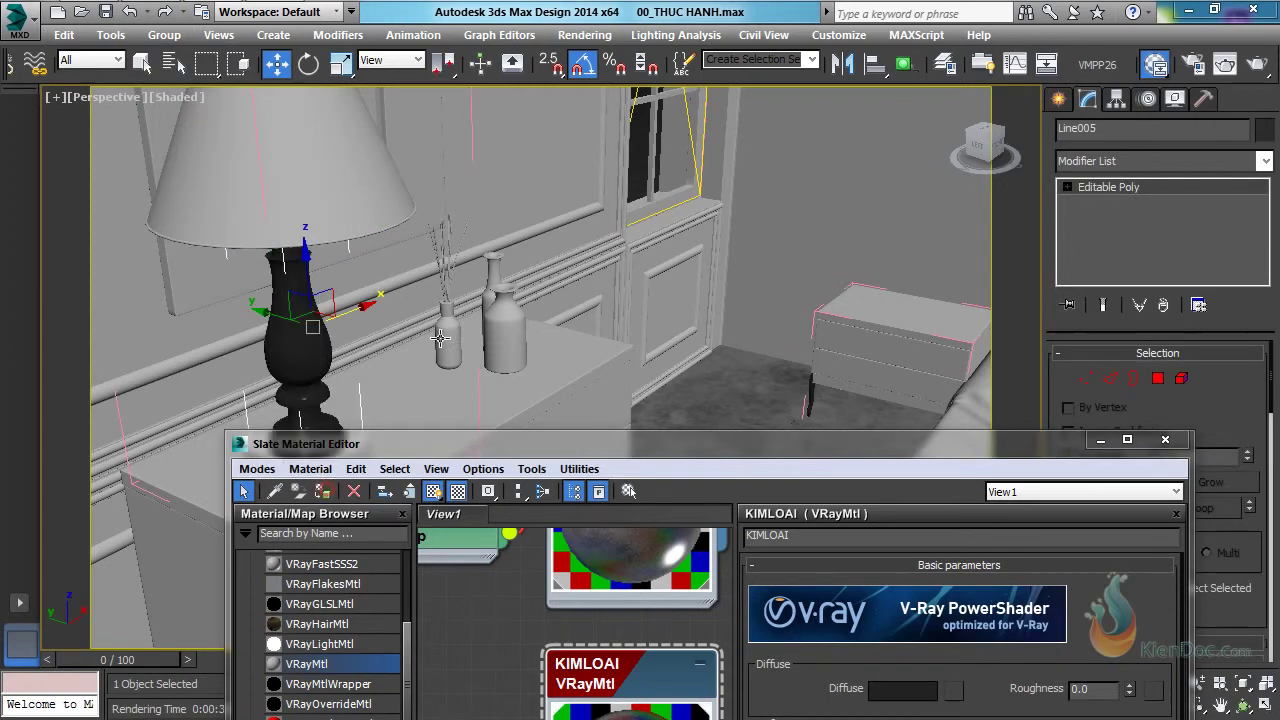
middle_click_drag(330, 400, 355, 348, "alt")
left_click(355, 348)
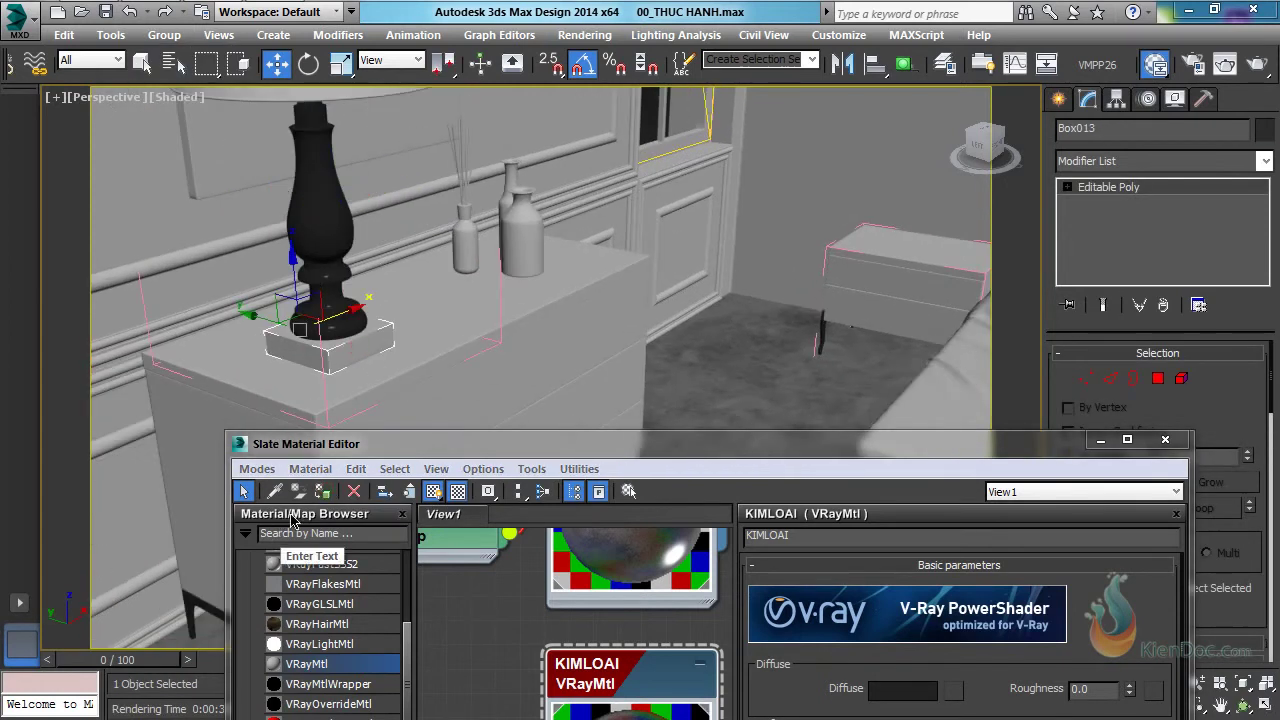
left_click(321, 493)
Select the group of three picture frames above the bed and open it for editing.
scroll(640, 210, "down", 3)
middle_click_drag(700, 190, 532, 303)
scroll(623, 286, "up", 5)
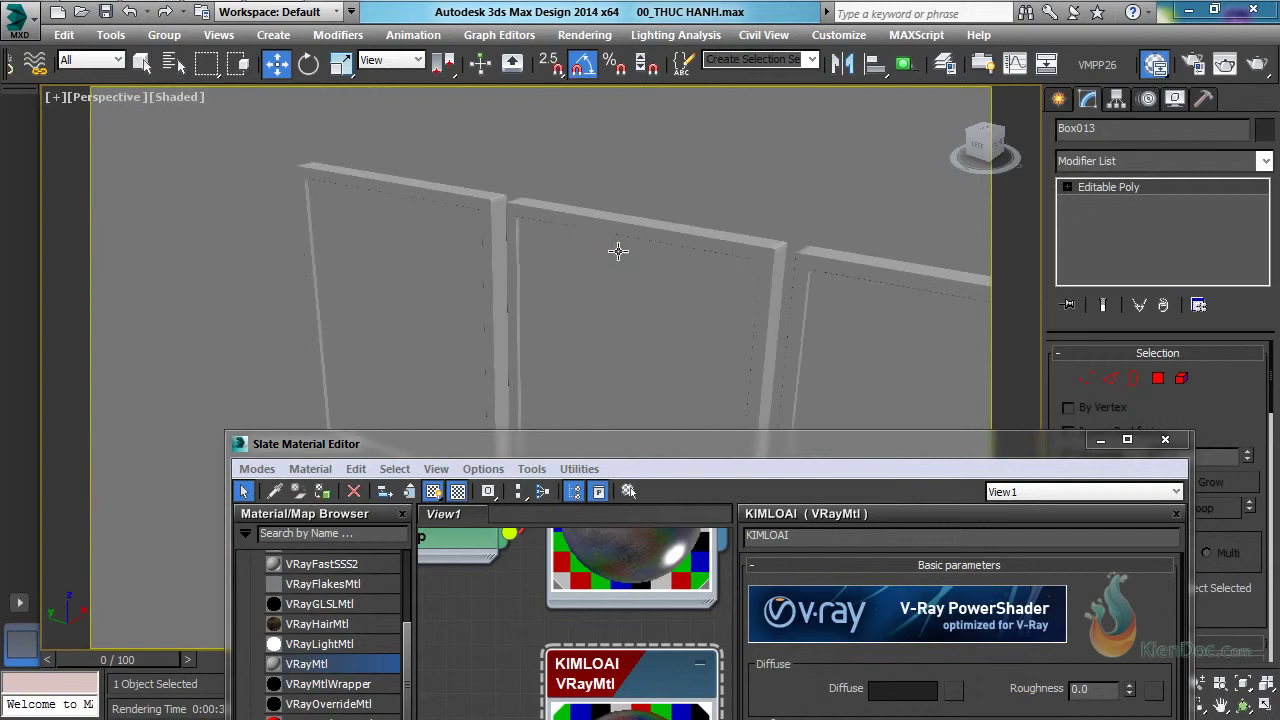
left_click(617, 251)
middle_click_drag(640, 343, 632, 313)
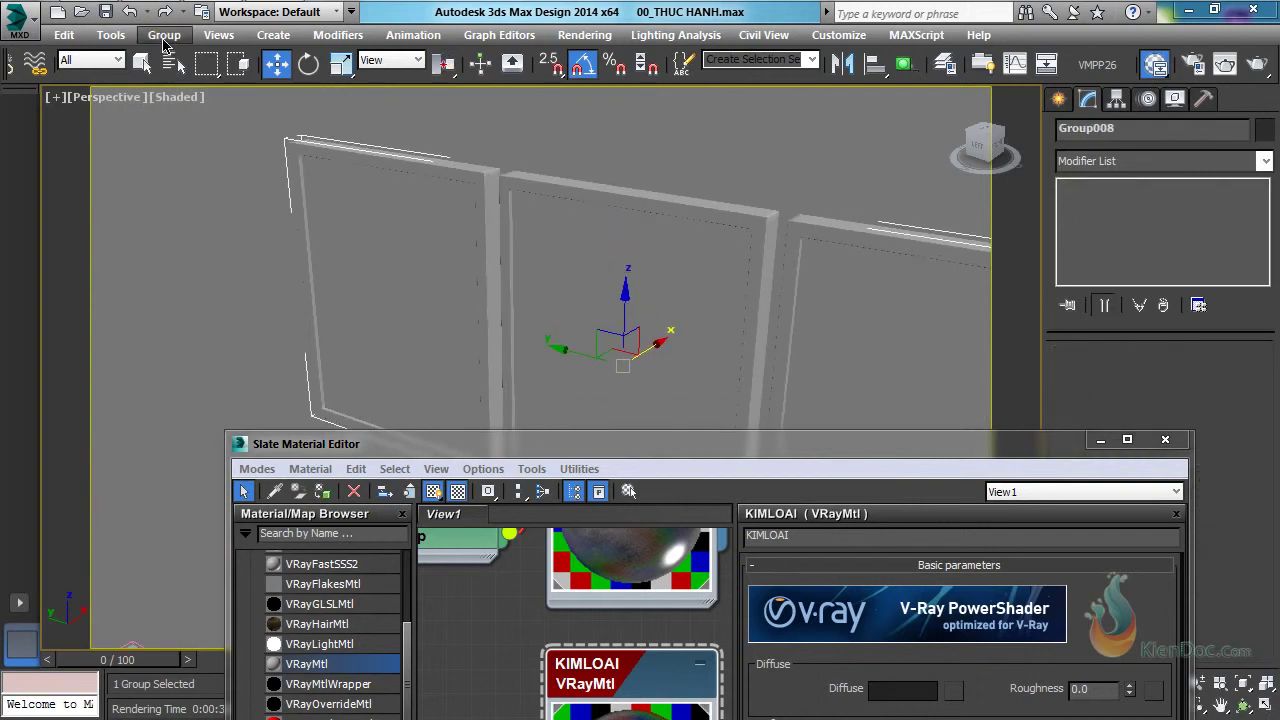
left_click(164, 35)
left_click(186, 113)
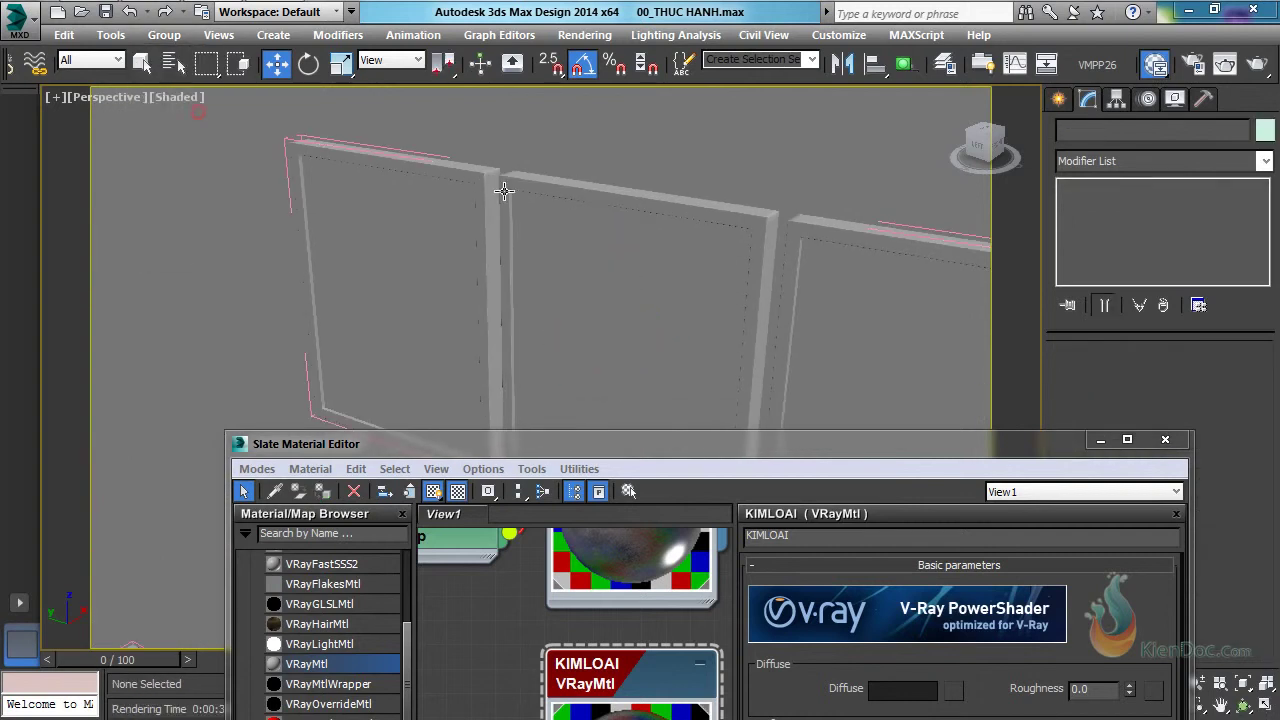
Select all three picture frame borders and assign KIMLOAI to them.
left_click(487, 213)
left_click(506, 263, "ctrl")
middle_click_drag(620, 290, 540, 264)
left_click(693, 265, "ctrl")
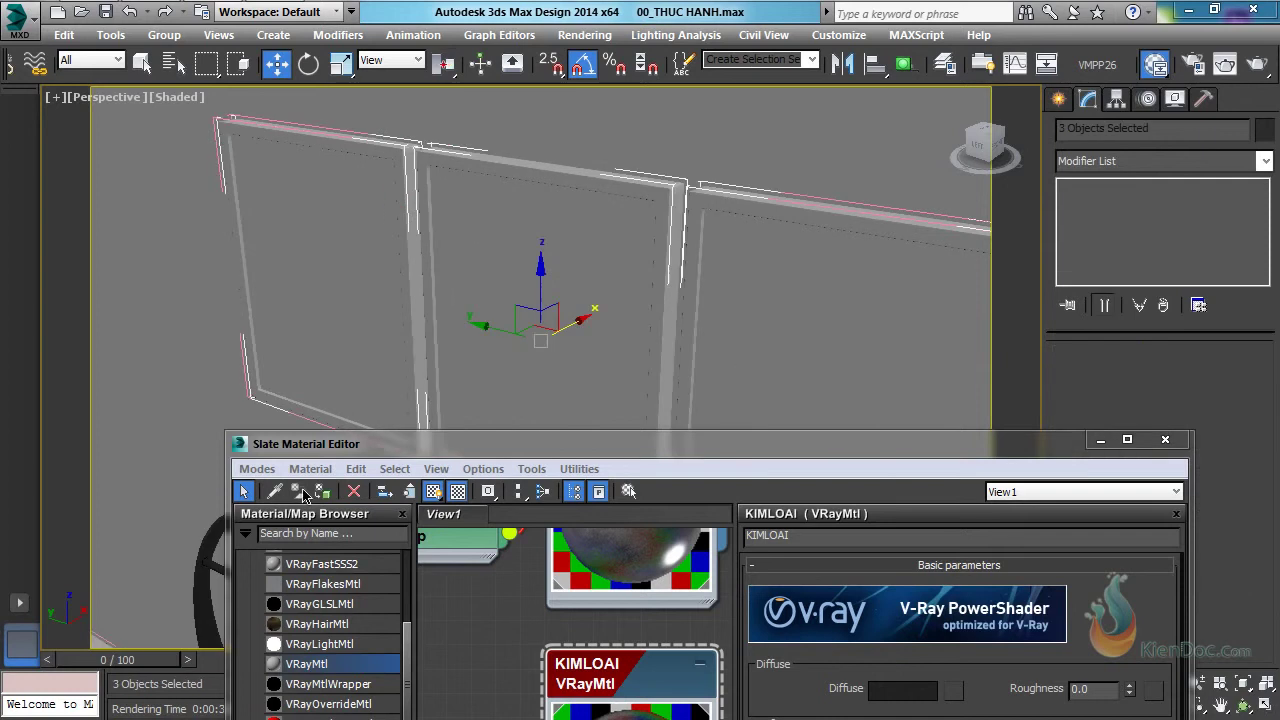
left_click(320, 491)
scroll(599, 264, "down", 4)
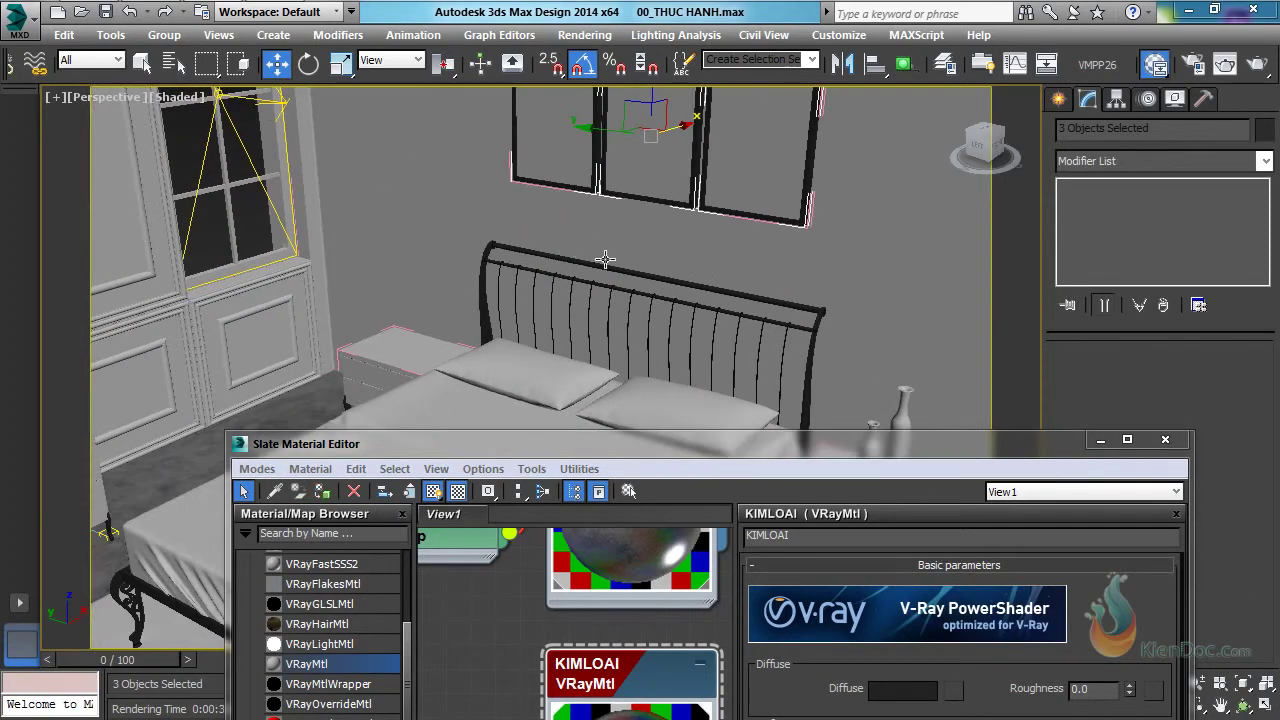
Test render the full VRayPhysicalCamera001 view with region rendering off, and stop the render partway.
key("c")
key("m")
right_click(538, 250)
left_click(615, 502)
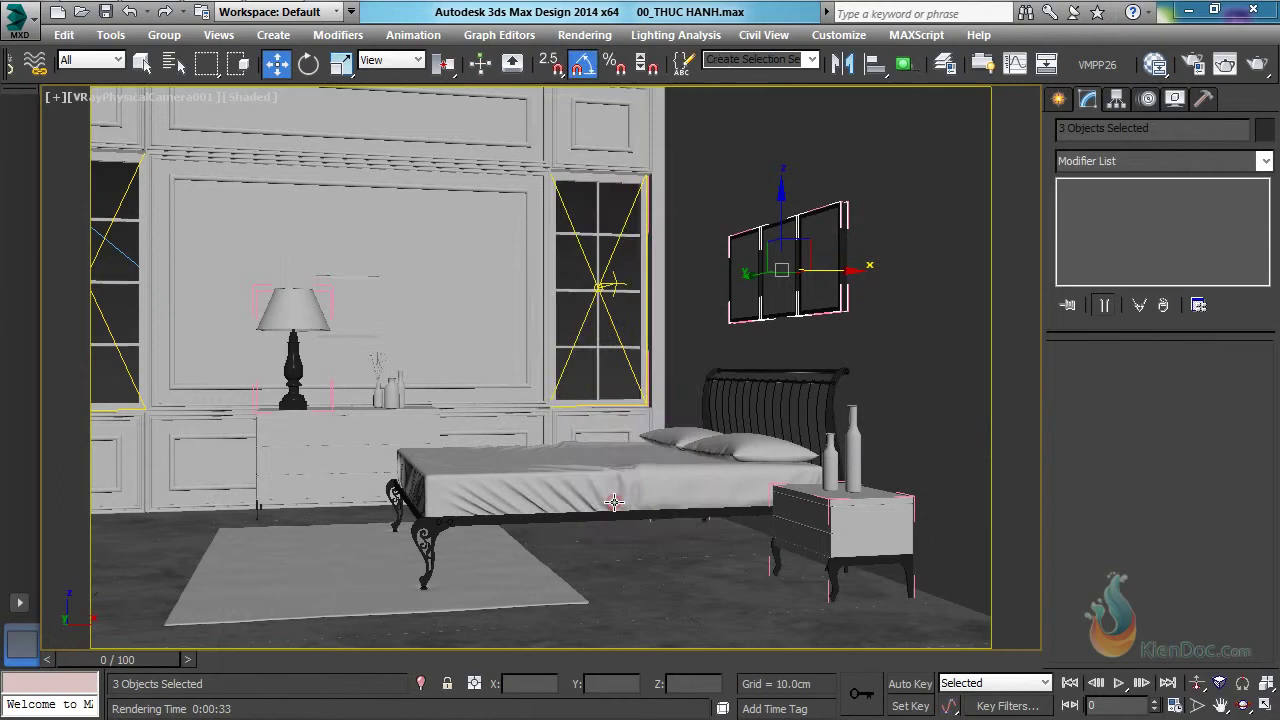
key("shift+q")
left_click(709, 70)
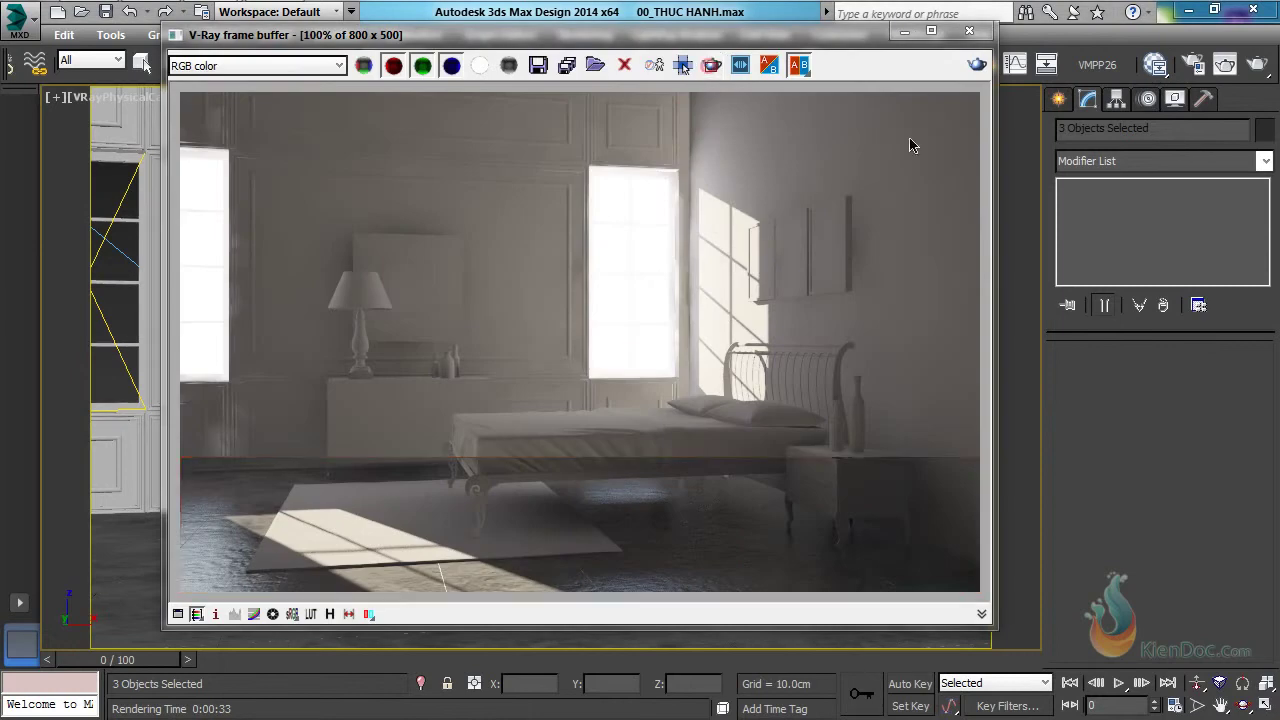
left_click(969, 32)
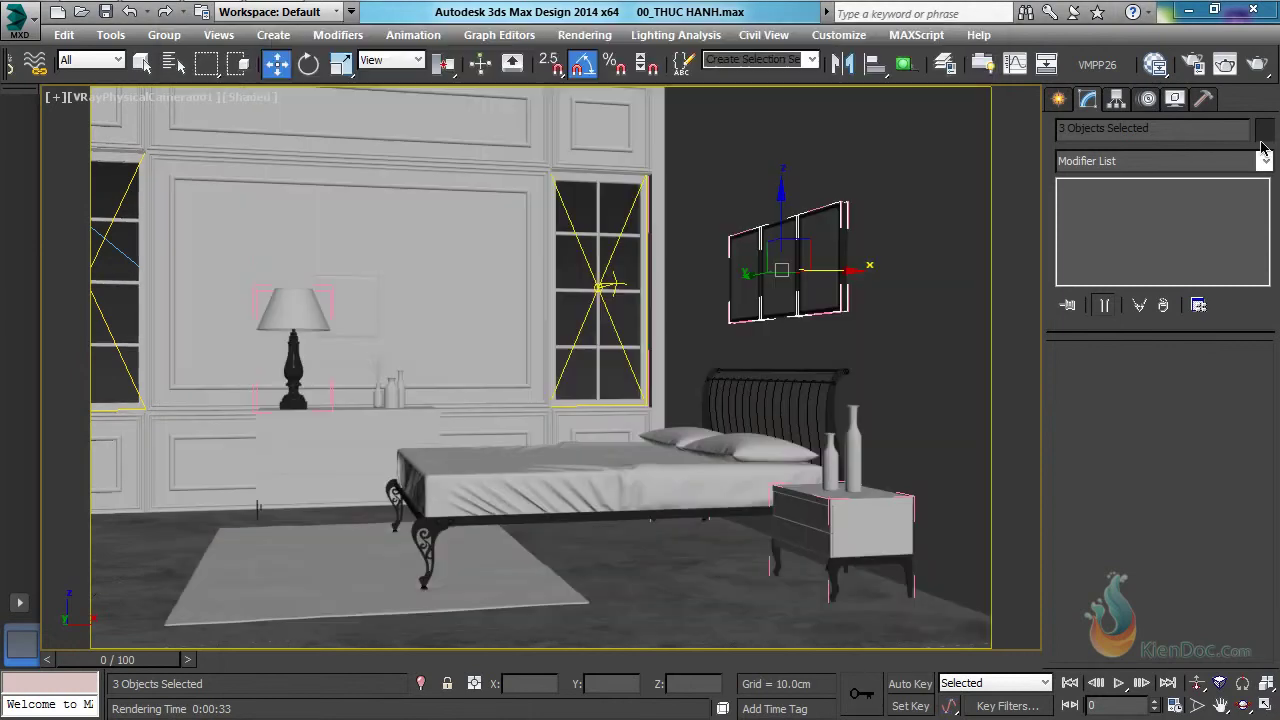
left_click(1257, 65)
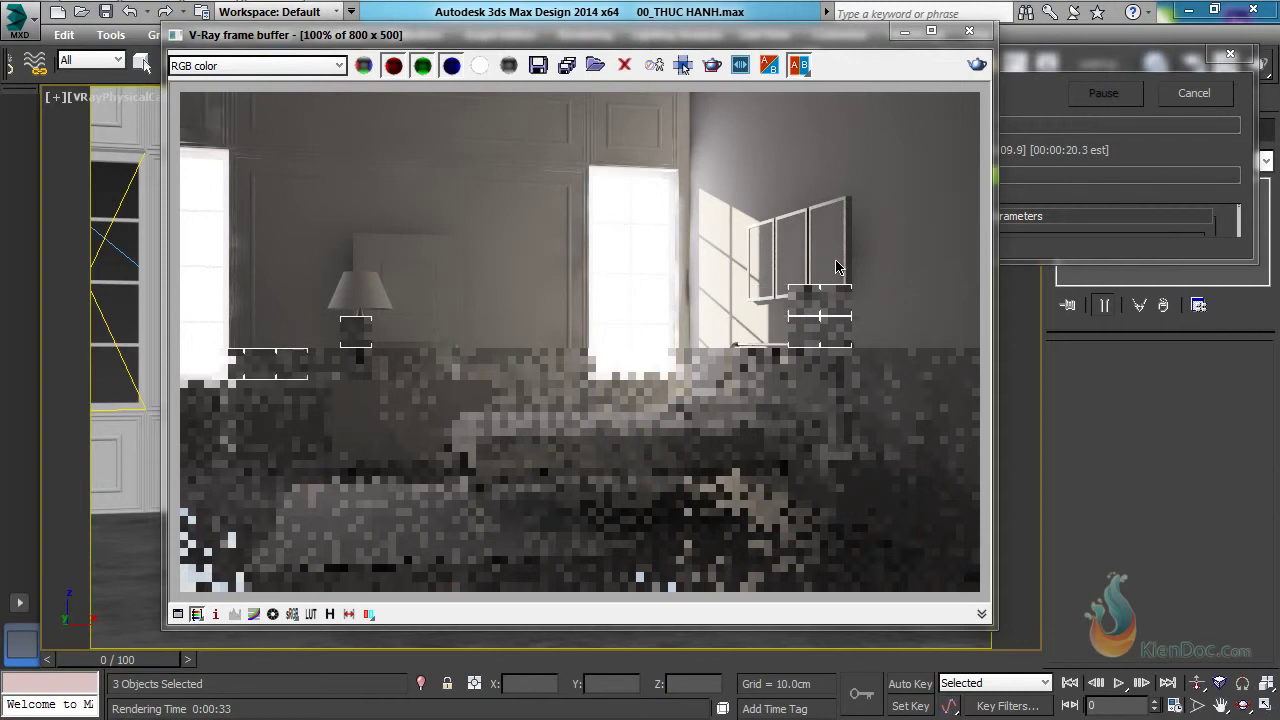
left_click(1202, 96)
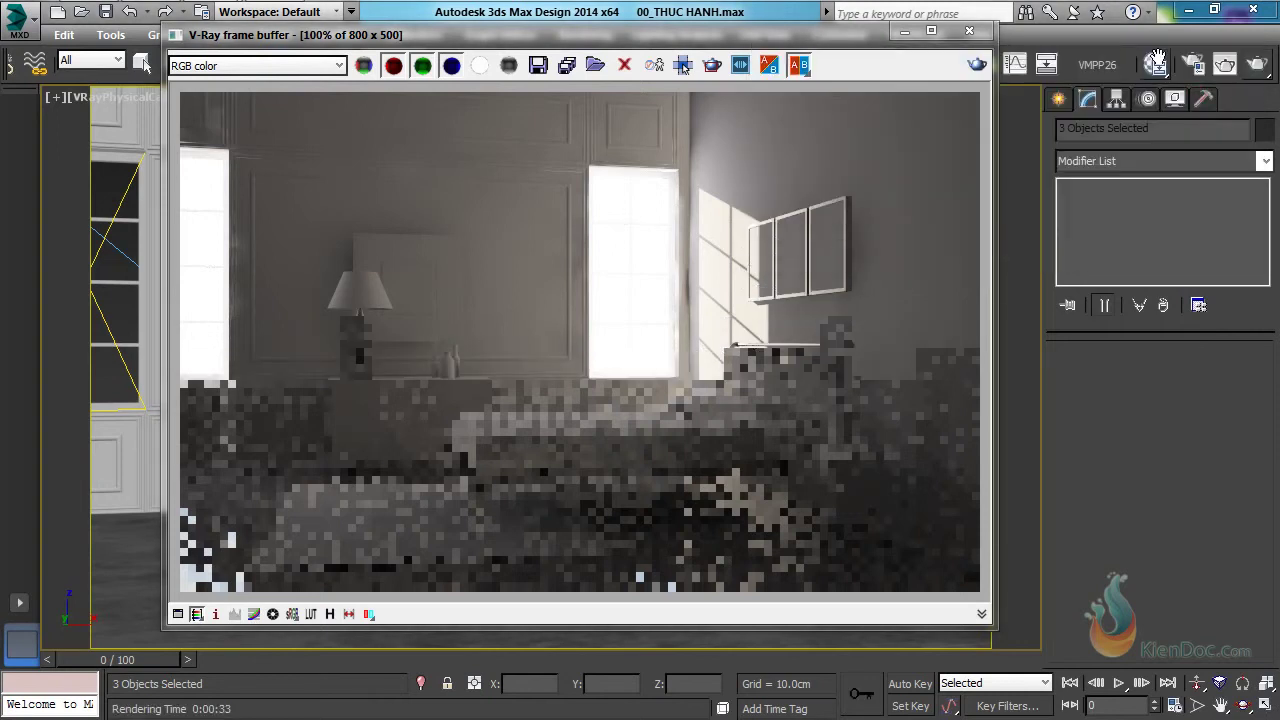
Set the reflection colour of KIMLOAI to a value of 10.
left_click(1157, 64)
left_click_drag(750, 440, 737, 155)
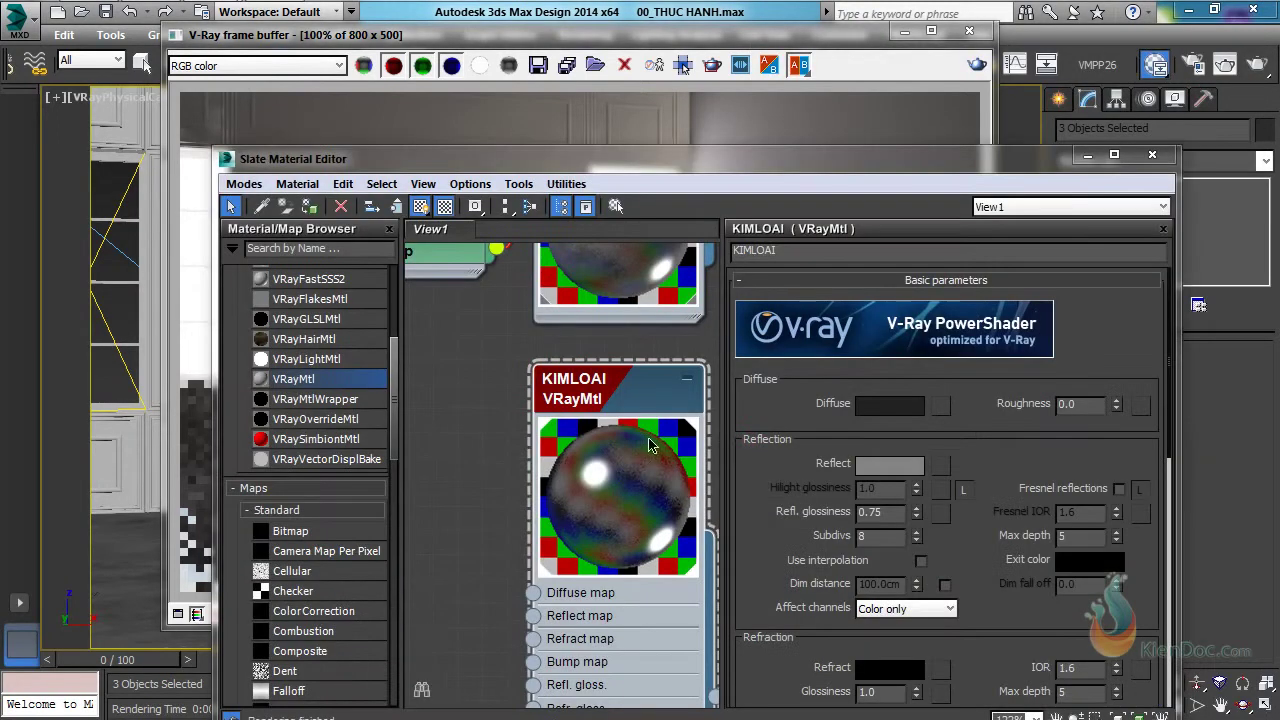
left_click(880, 466)
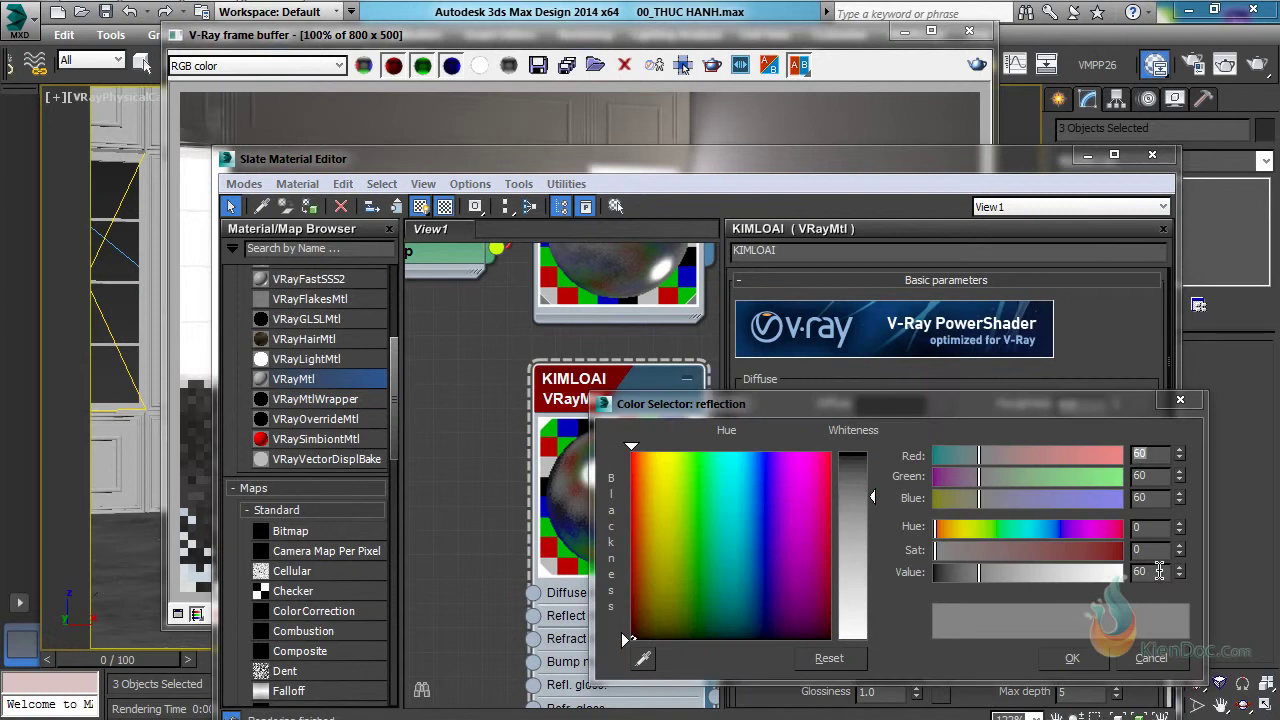
left_click_drag(1159, 571, 1081, 598)
key("Return")
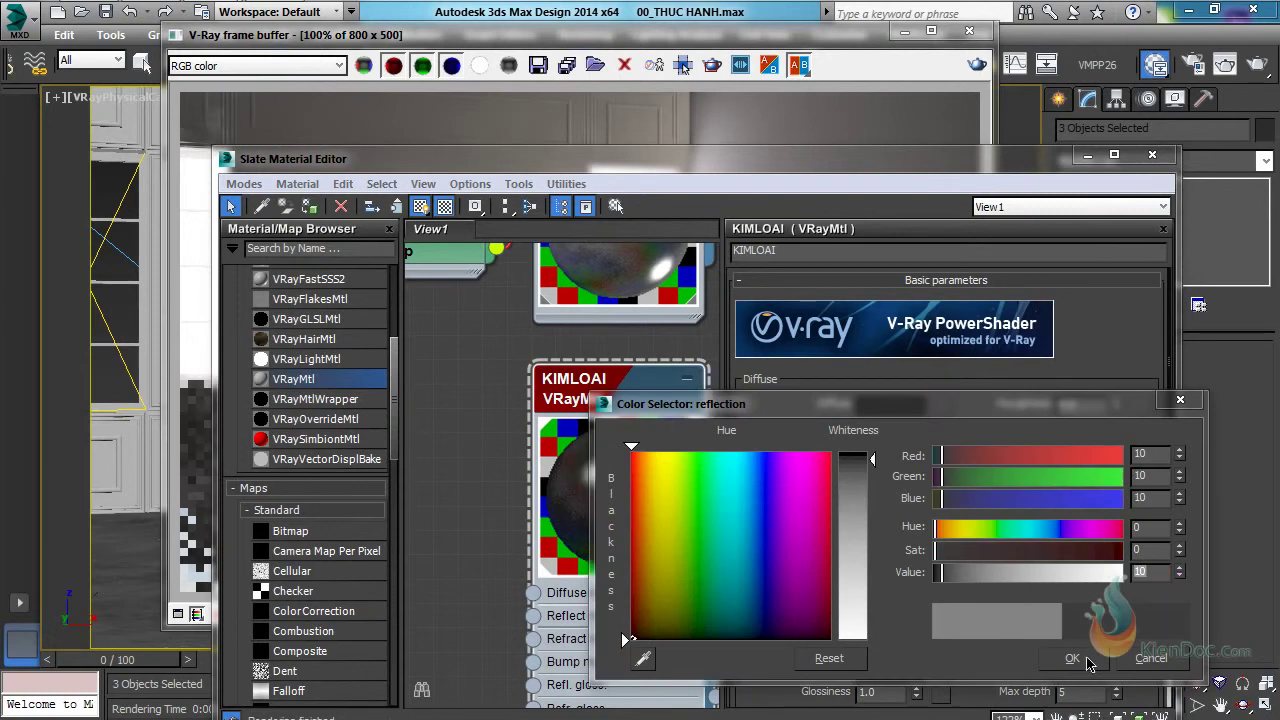
left_click(1072, 659)
Draw a render region around the three picture frames and render only that area.
left_click(812, 97)
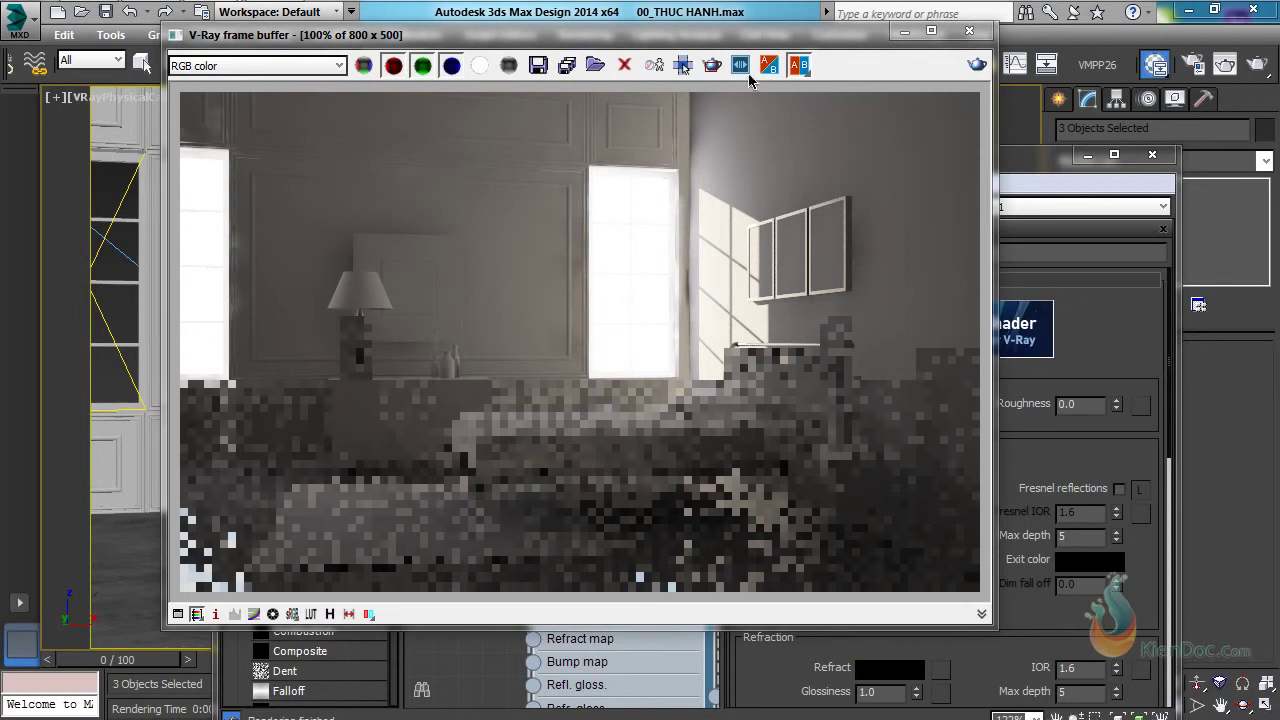
left_click_drag(756, 157, 897, 310)
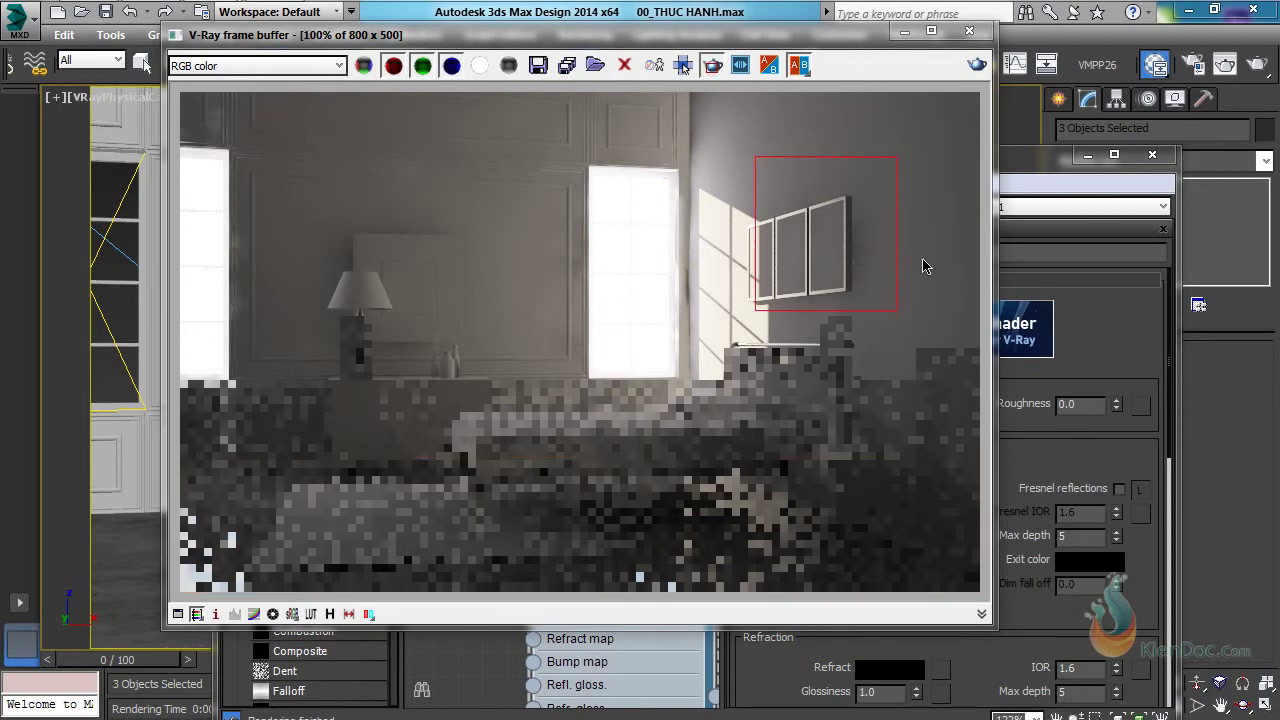
left_click(978, 65)
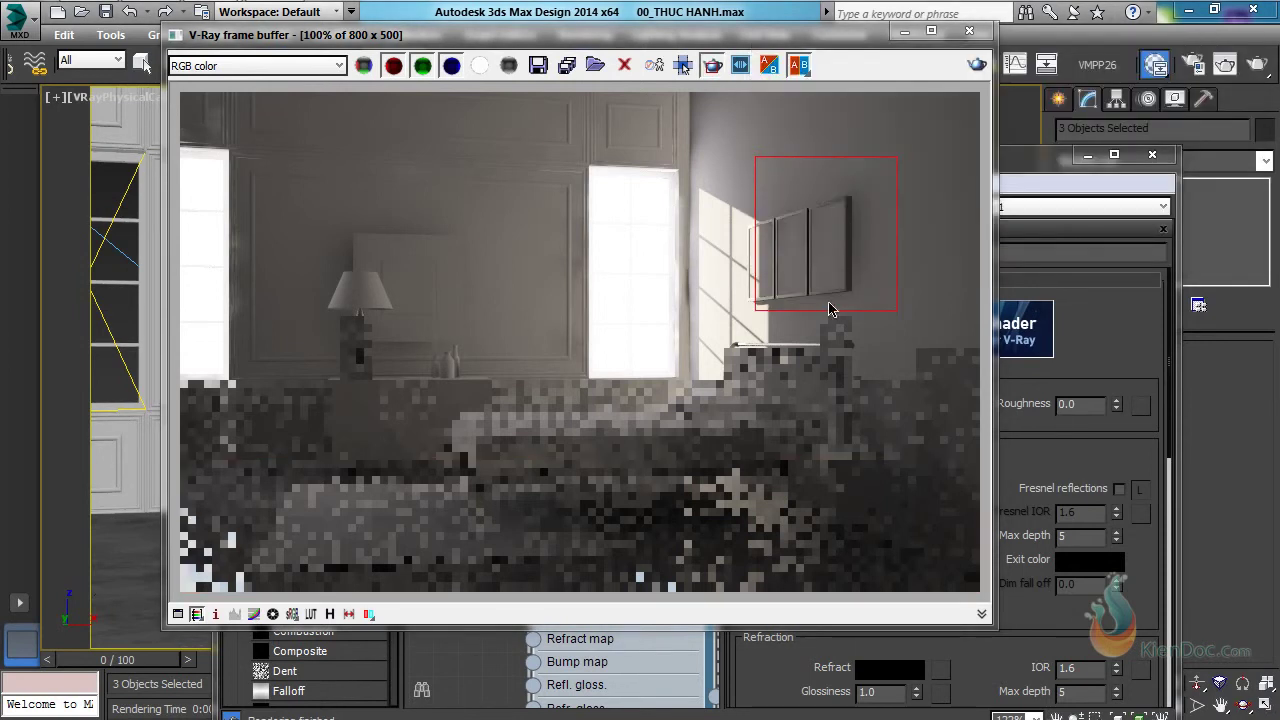
Set KIMLOAI's reflection glossiness to 0.78 and readjust the value of its reflection colour.
left_click(1016, 175)
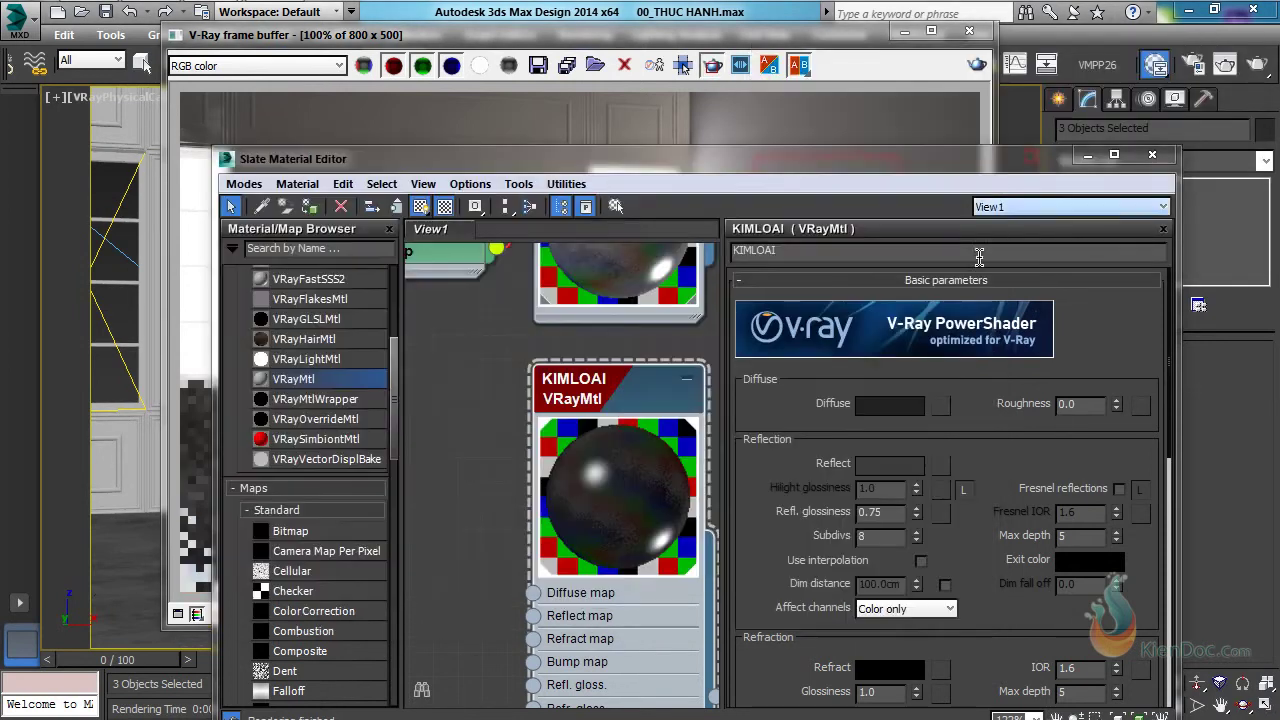
double_click(890, 513)
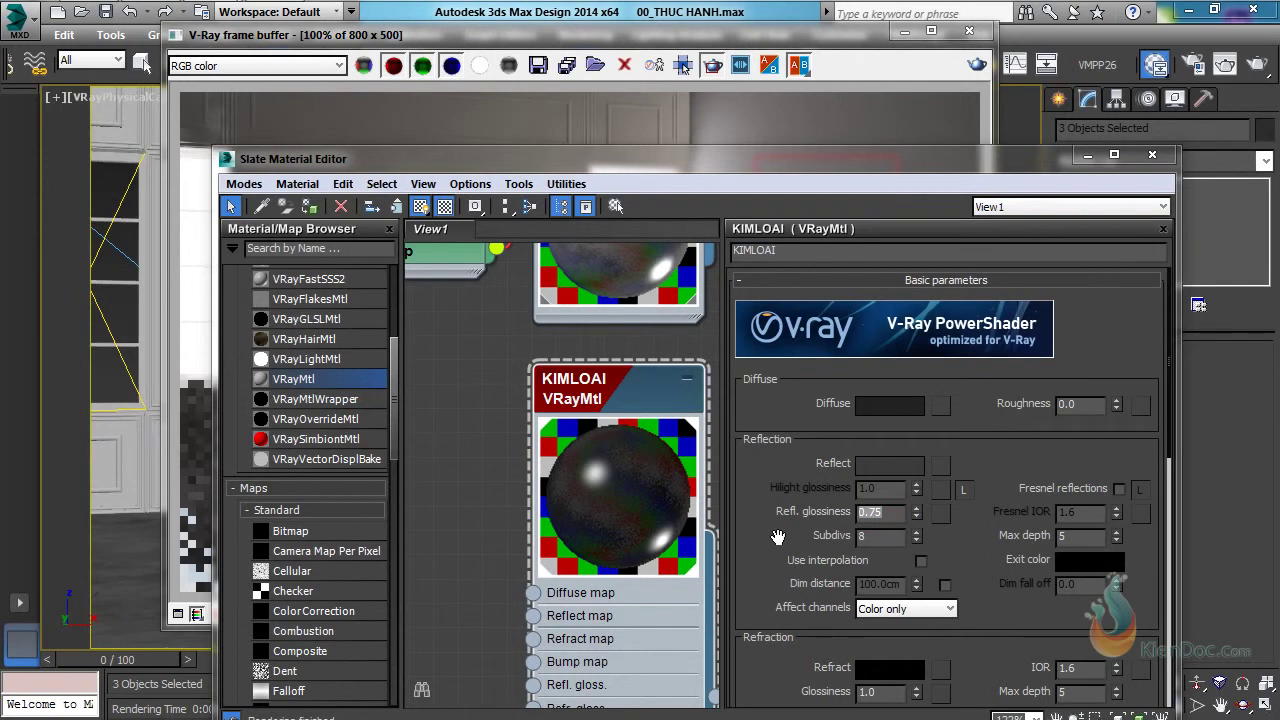
type(".")
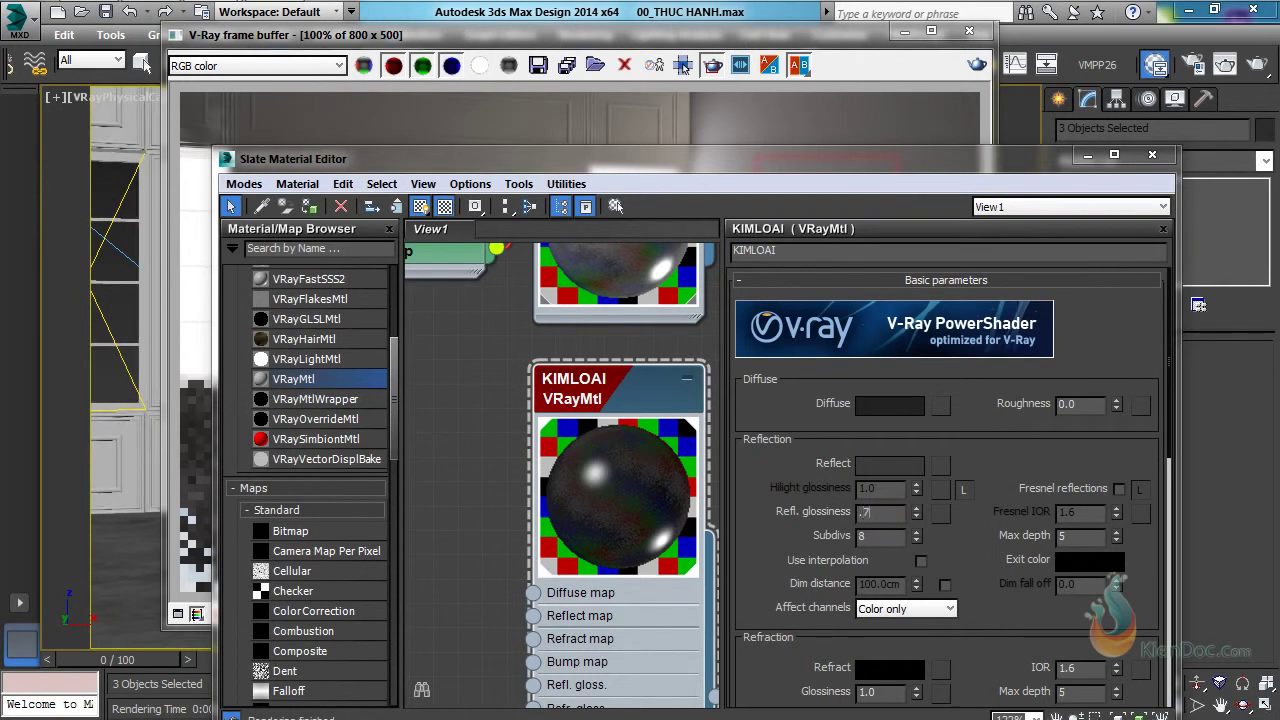
left_click(890, 466)
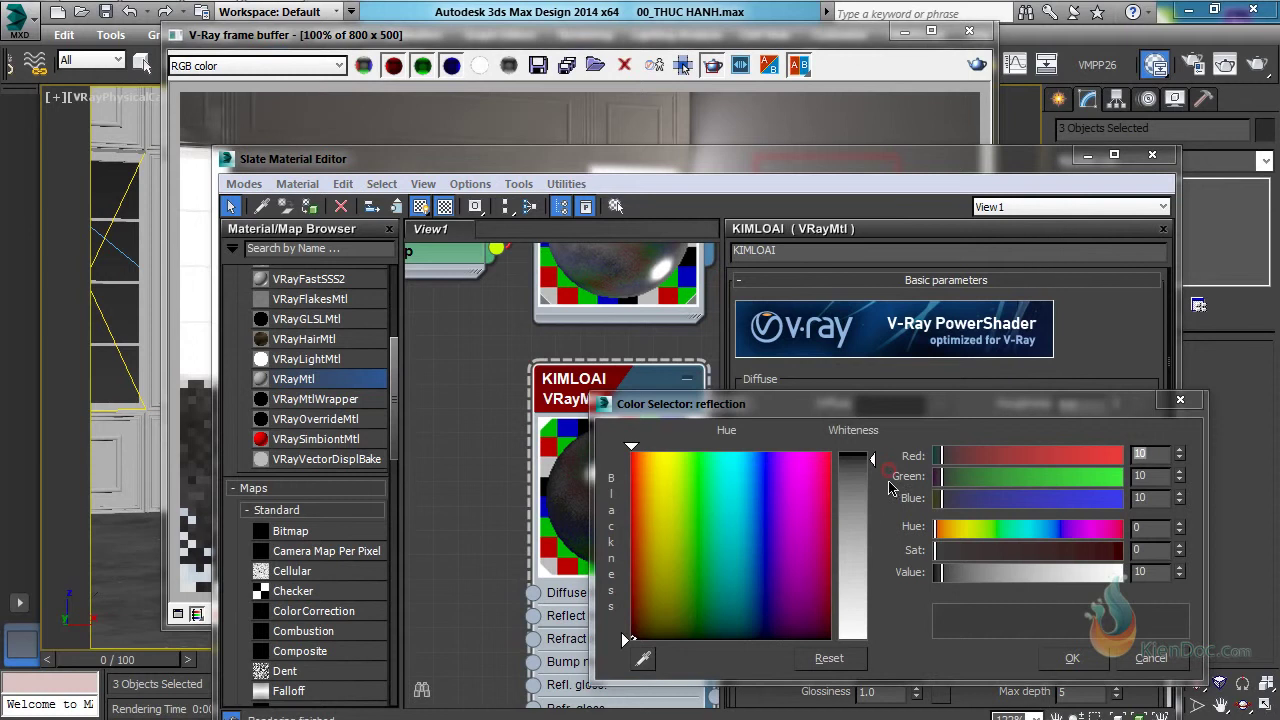
double_click(1156, 573)
key("Return")
left_click(1072, 658)
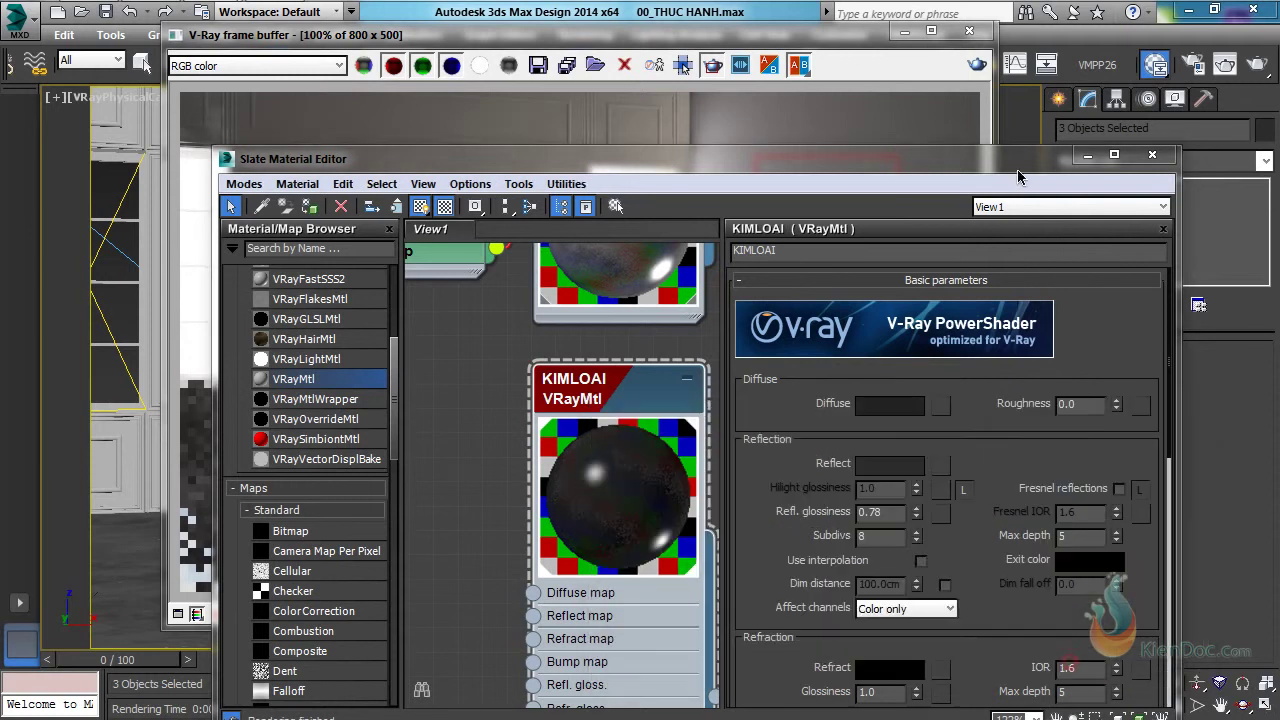
Turn off the render region and render the whole camera view.
left_click(1150, 157)
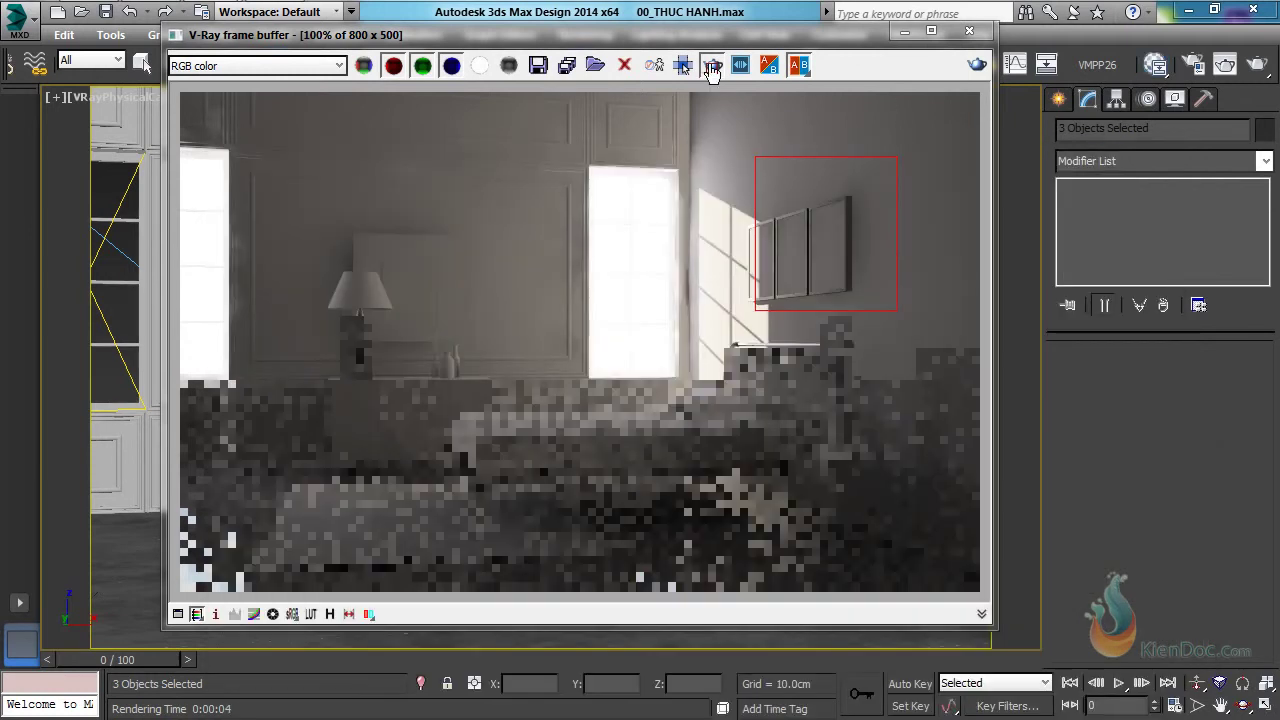
left_click(712, 67)
left_click(977, 66)
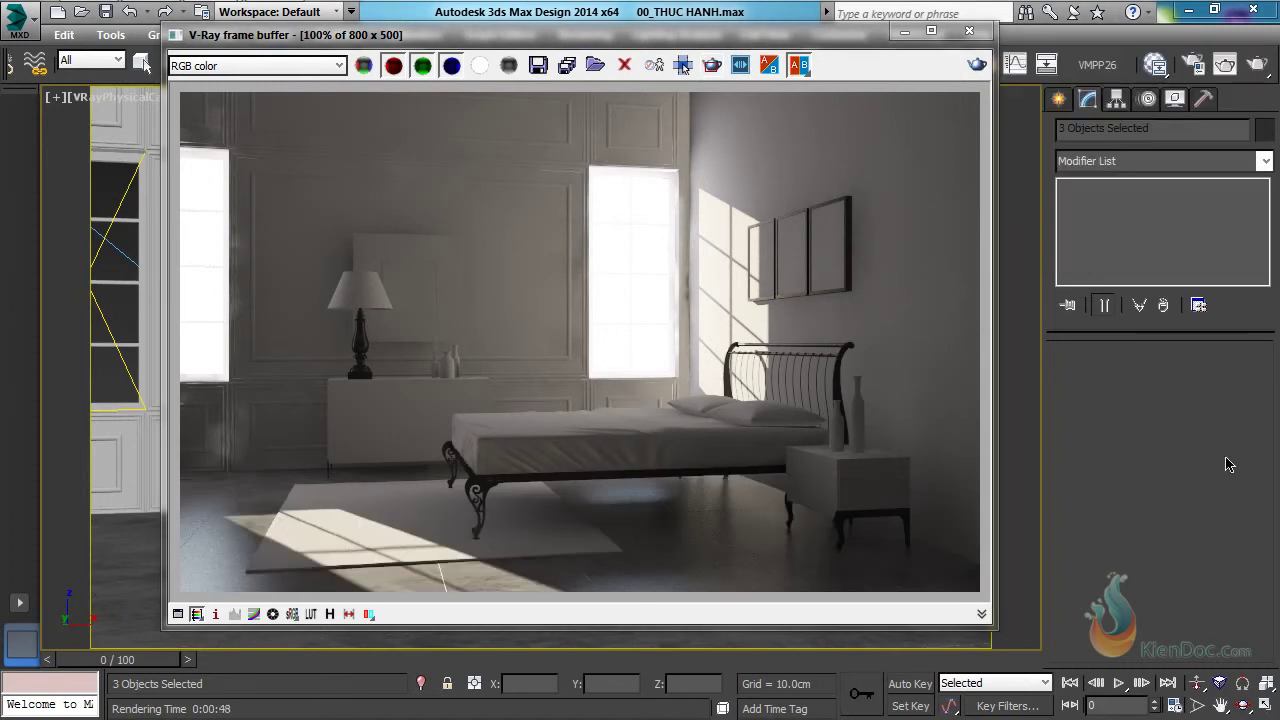
Replace the frame buffer with the Slate Material Editor and frame the nightstand's lower drawer front in the perspective view.
left_click(1156, 64)
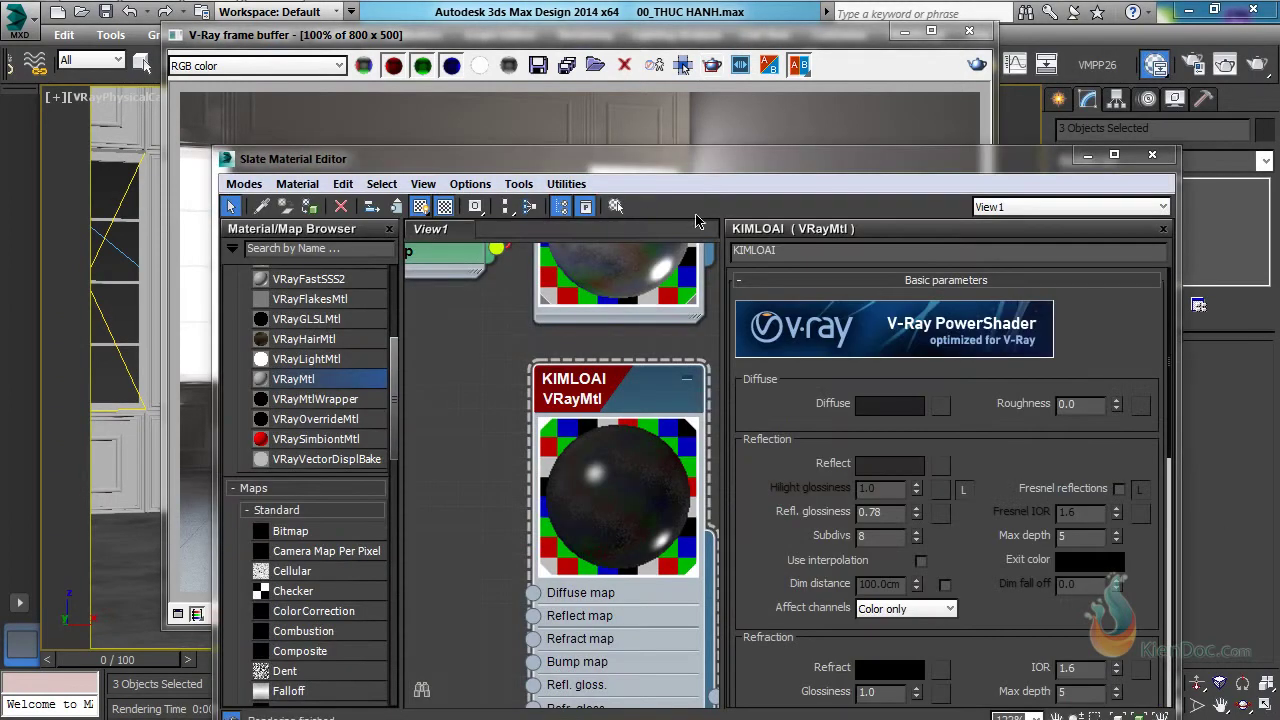
left_click_drag(707, 161, 721, 291)
scroll(727, 335, "down", 3)
left_click(969, 31)
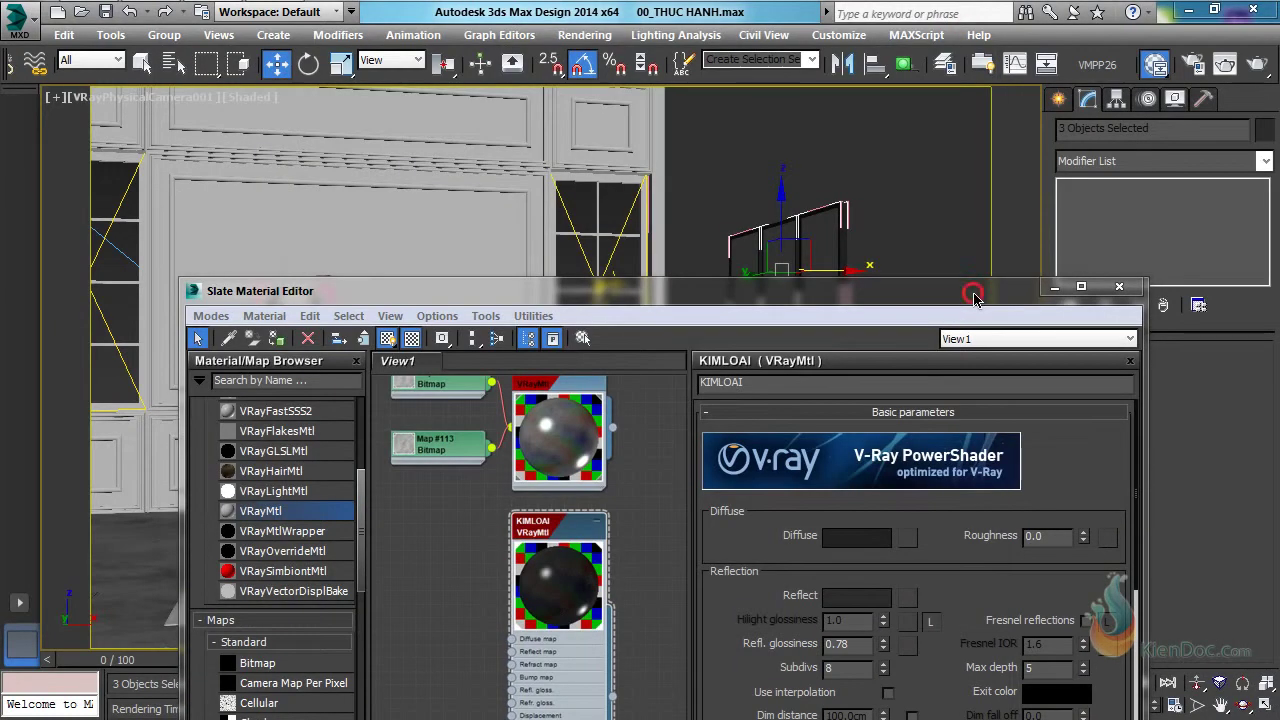
left_click_drag(974, 299, 947, 609)
left_click(820, 536)
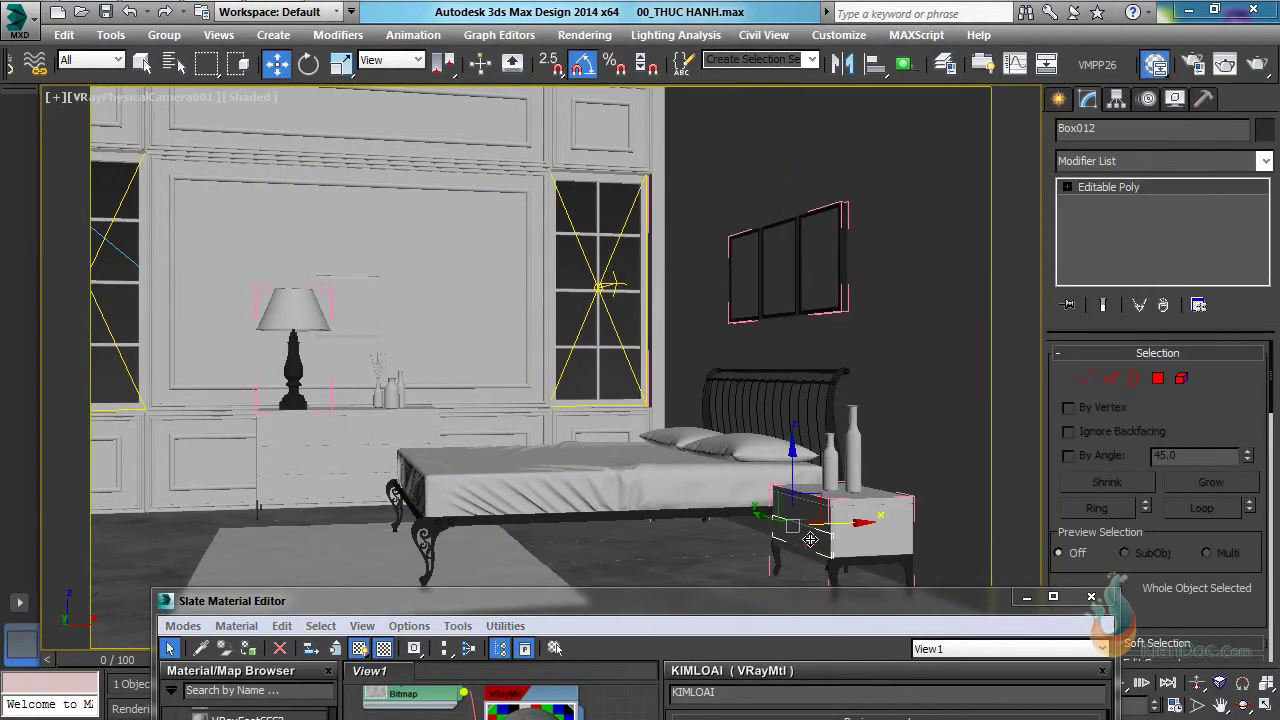
key("p")
key("z")
middle_click_drag(646, 386, 629, 406, "alt")
Select the two leg pieces on the dresser side of the bed and assign KIMLOAI to them.
left_click(638, 377)
scroll(640, 379, "down", 5)
middle_click_drag(368, 349, 600, 386)
scroll(328, 359, "up", 4)
middle_click_drag(328, 359, 589, 396)
left_click(711, 410, "ctrl")
scroll(735, 411, "down", 2)
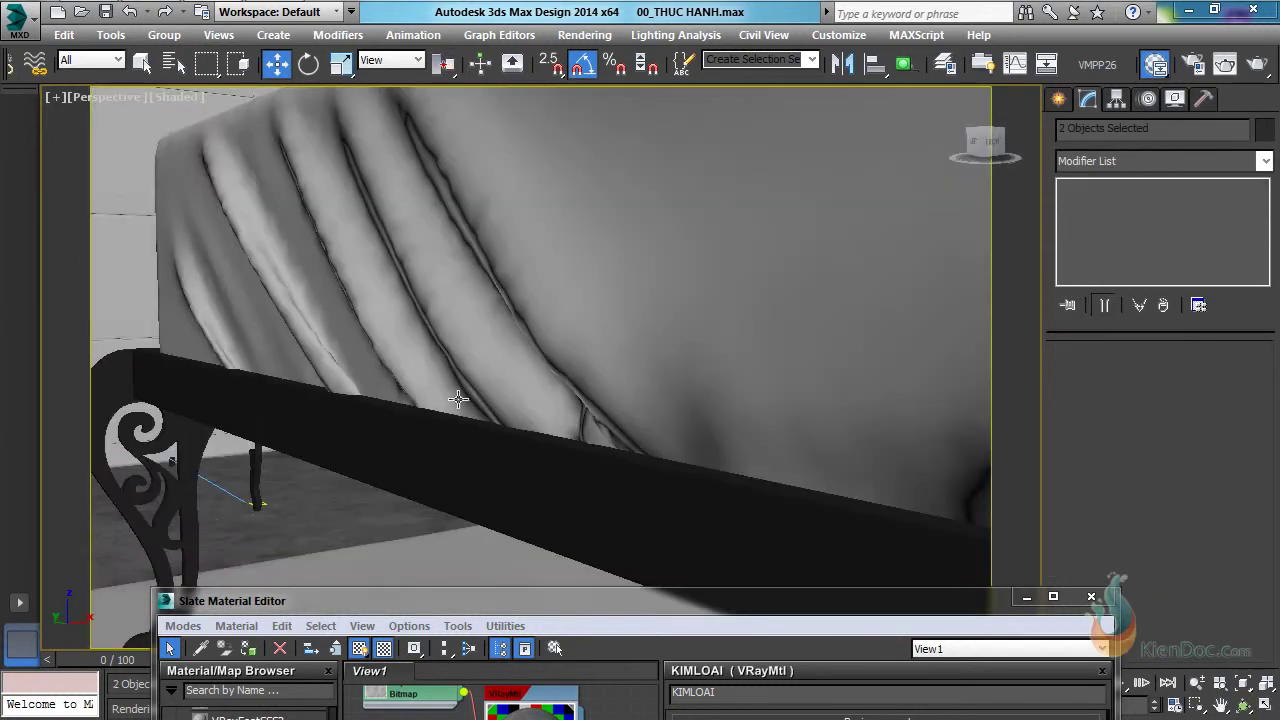
scroll(455, 399, "down", 3)
middle_click_drag(439, 396, 700, 350)
scroll(375, 387, "up", 4)
middle_click_drag(397, 403, 450, 385)
left_click(479, 408, "ctrl")
left_click(248, 648)
Select the base frame beneath the drawers of the far-side nightstand and assign KIMLOAI to it.
middle_click_drag(592, 409, 429, 409, "alt")
scroll(626, 350, "down", 4)
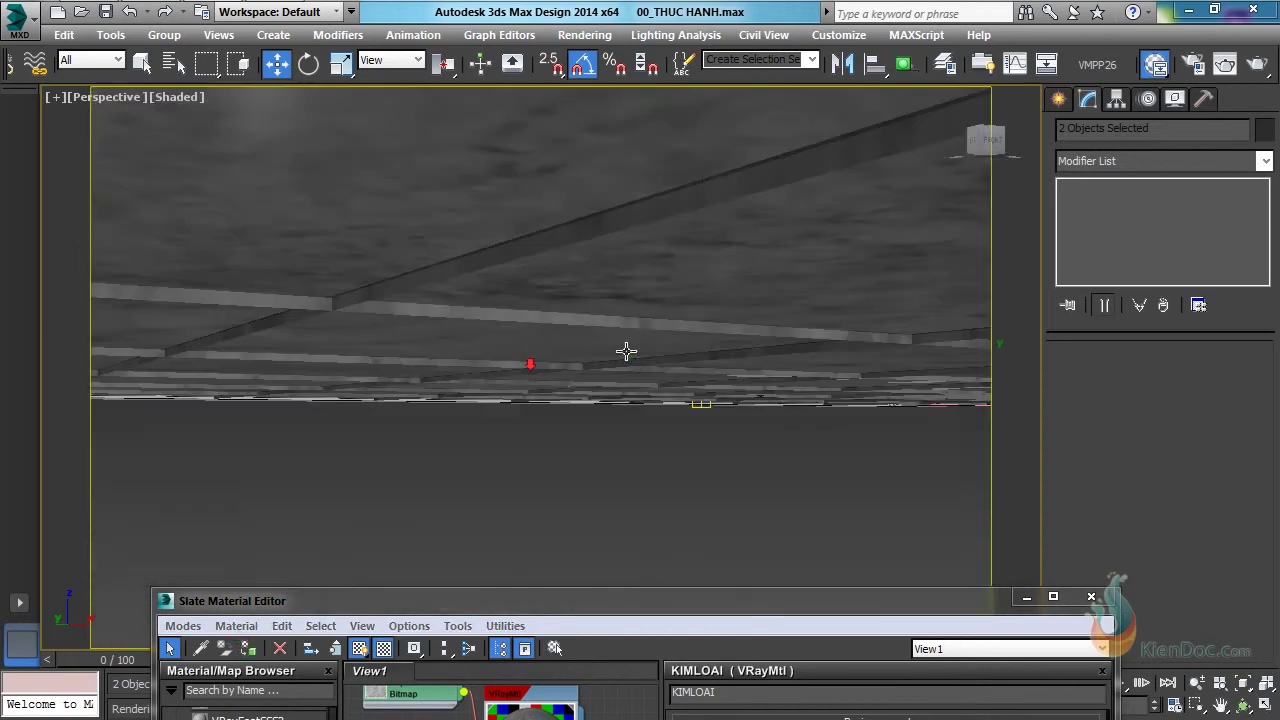
middle_click_drag(651, 348, 595, 411, "alt")
scroll(614, 346, "up", 4)
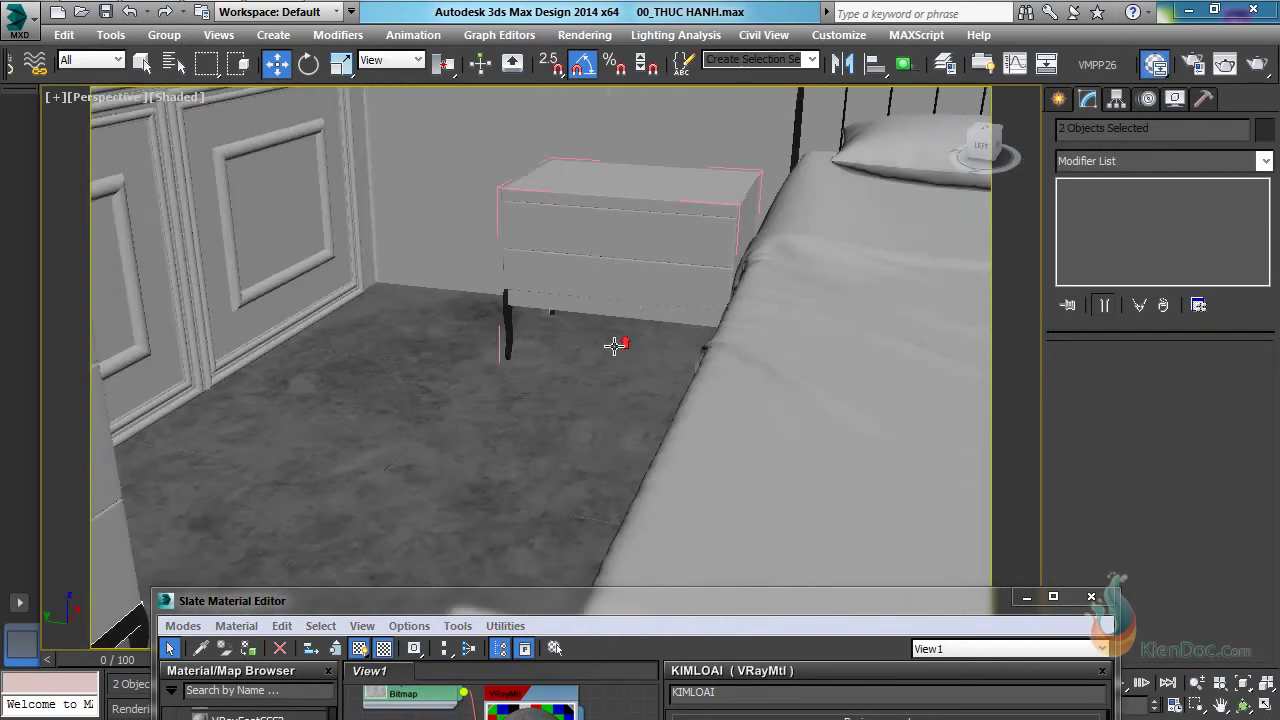
left_click(631, 310)
middle_click_drag(714, 357, 323, 348, "alt")
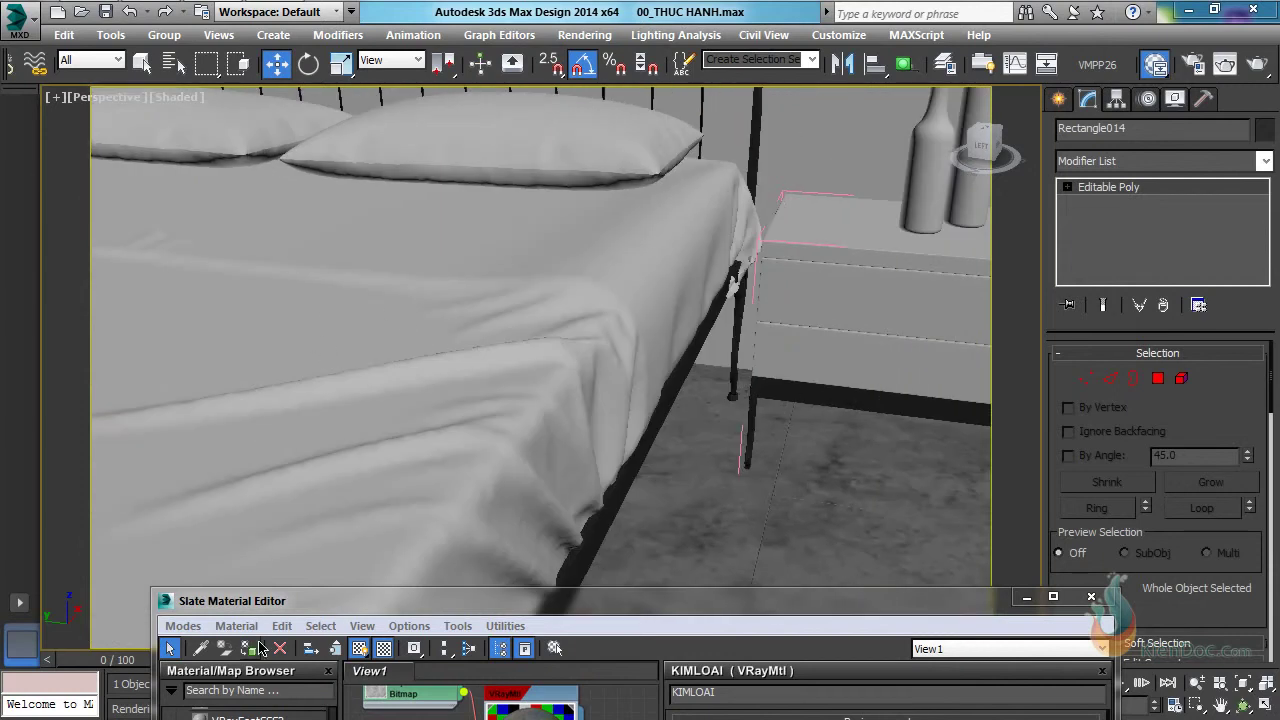
middle_click_drag(389, 414, 628, 335, "alt")
scroll(515, 344, "down", 5)
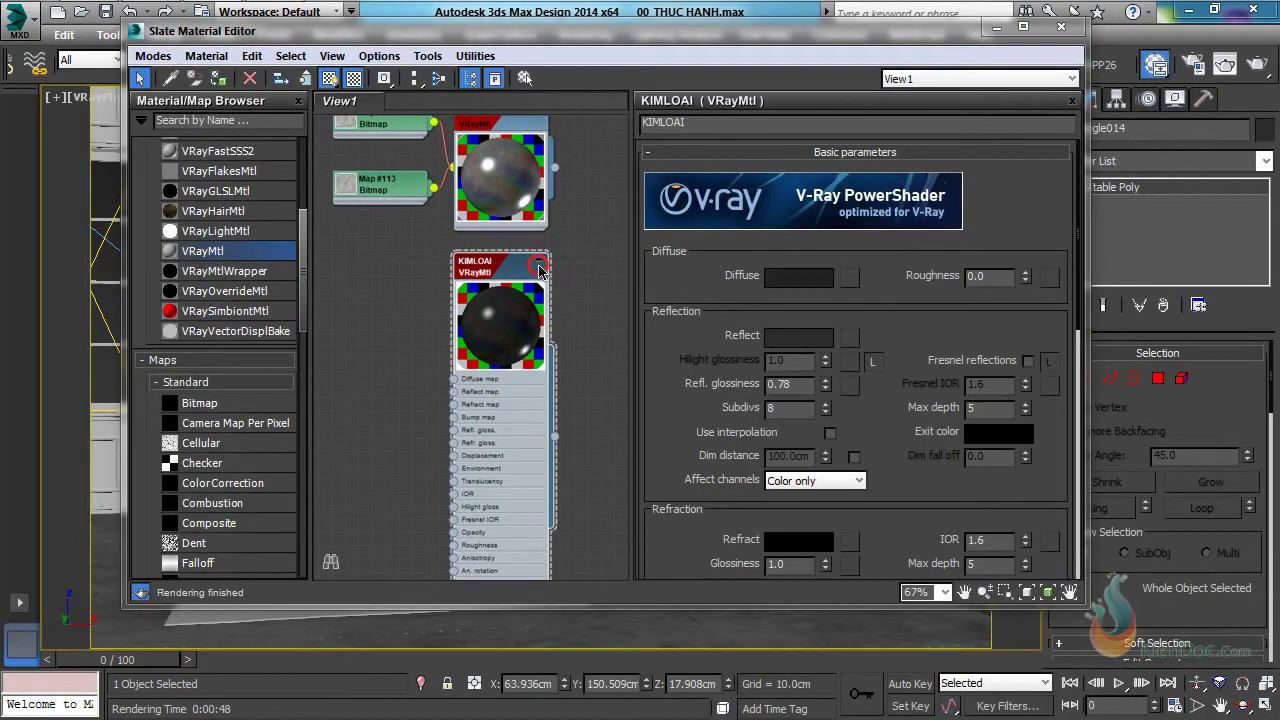
Collapse the KIMLOAI node's slots and add a new VRayMtl node beside it.
left_click(537, 265)
middle_click_drag(485, 316, 519, 270)
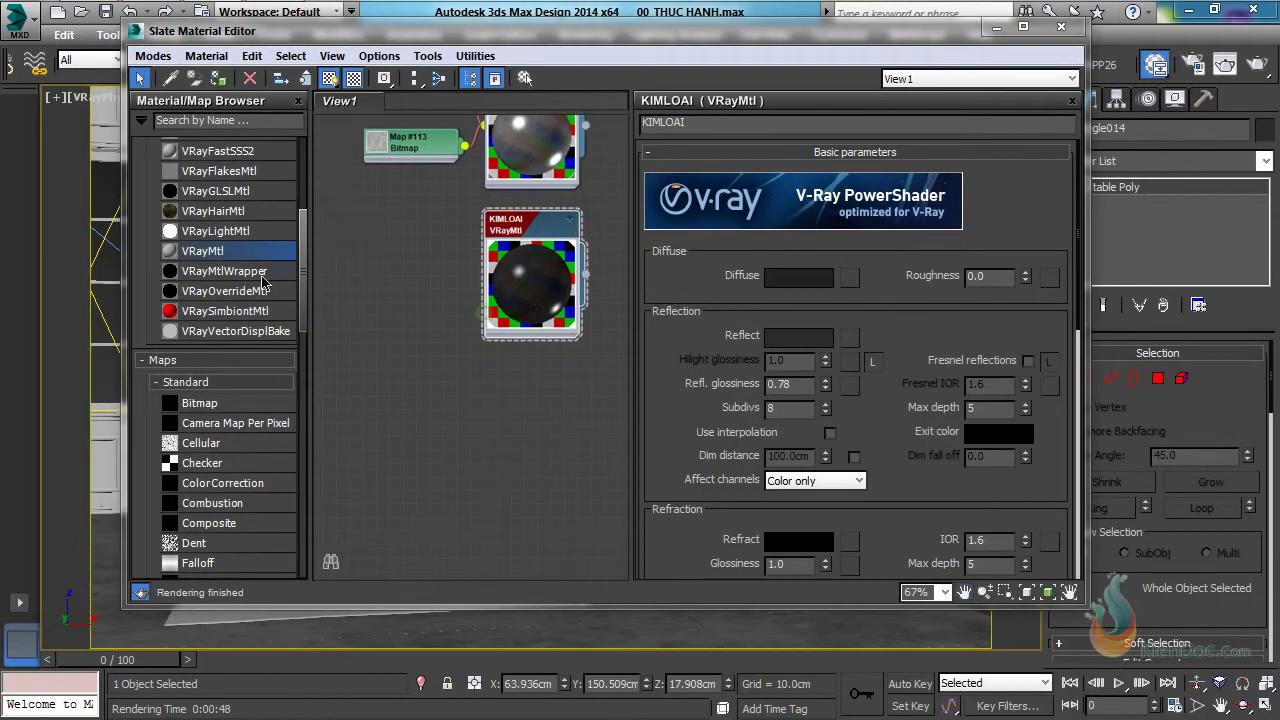
left_click_drag(205, 253, 402, 250)
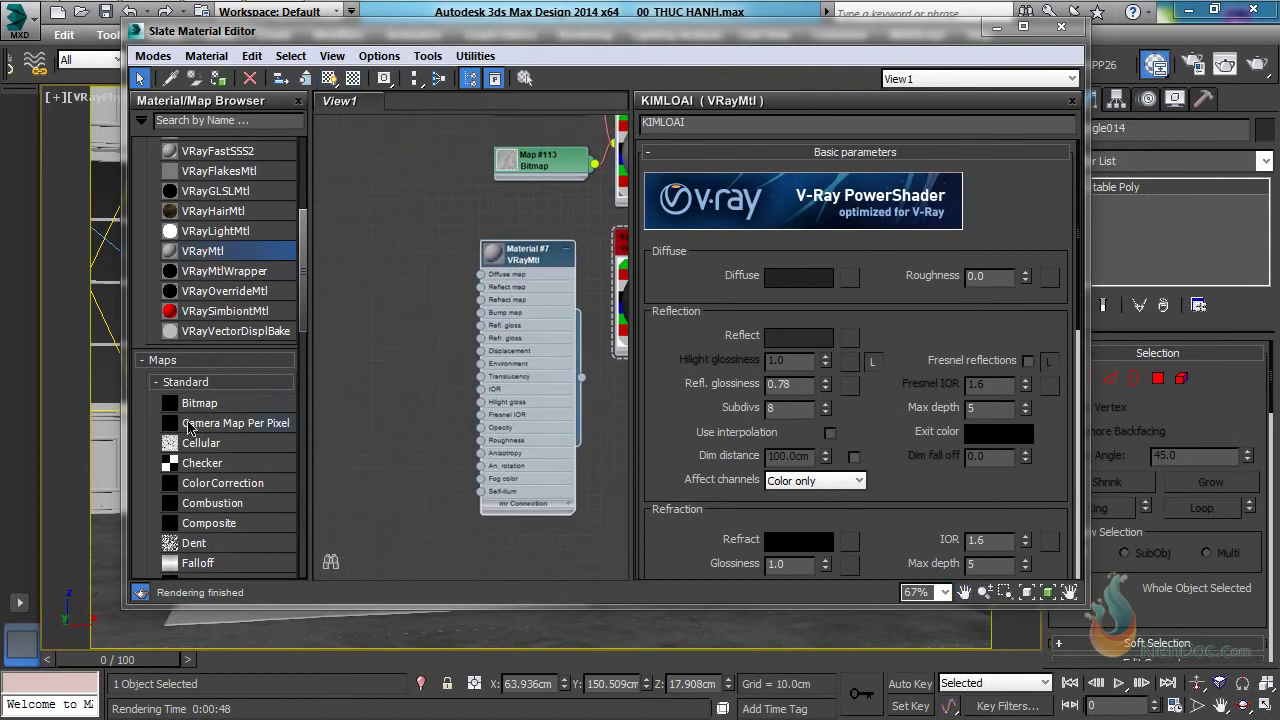
Load Wood_afromosia.jpg in a Bitmap node and connect it to the new material's diffuse map.
left_click_drag(192, 408, 446, 278)
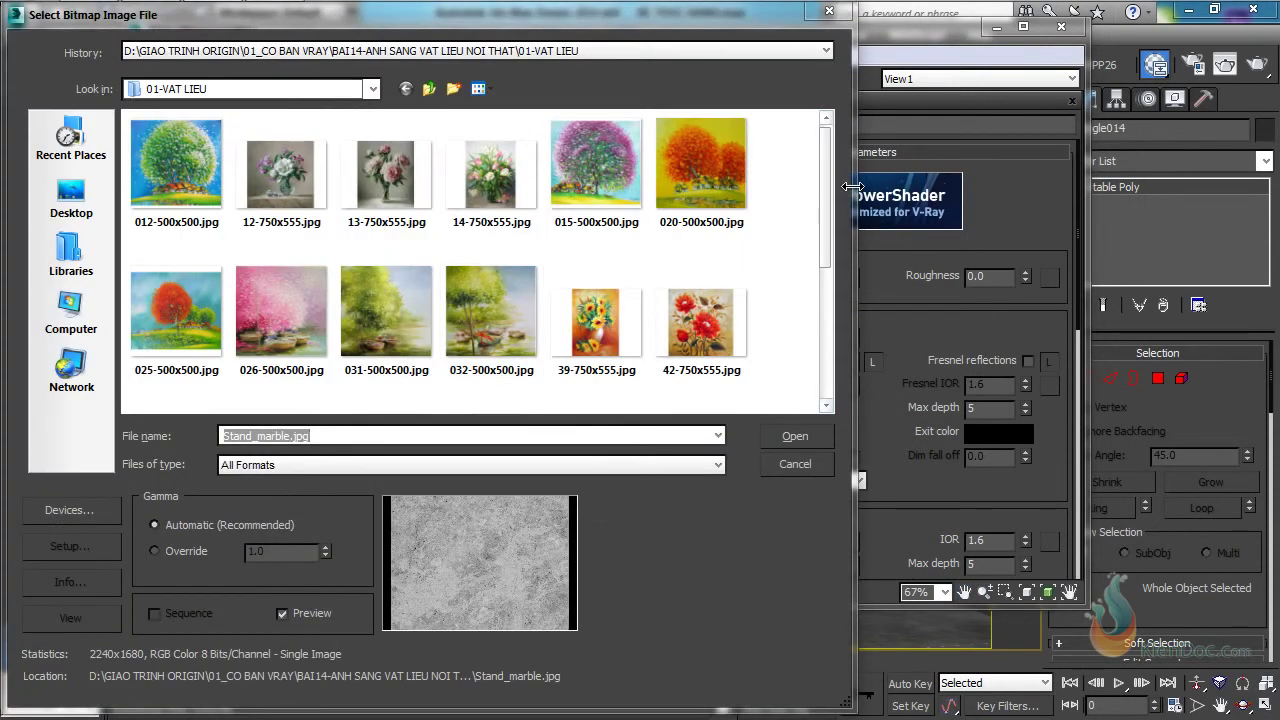
left_click_drag(827, 198, 811, 363)
left_click(700, 338)
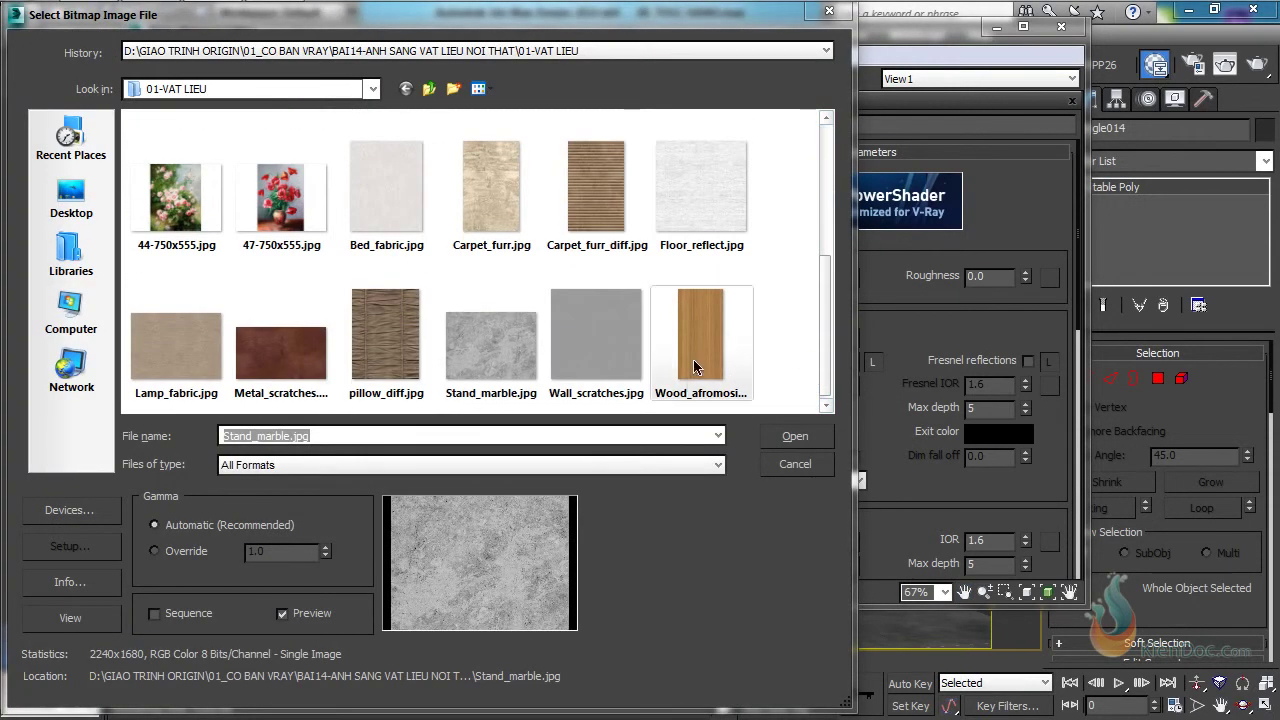
left_click(795, 440)
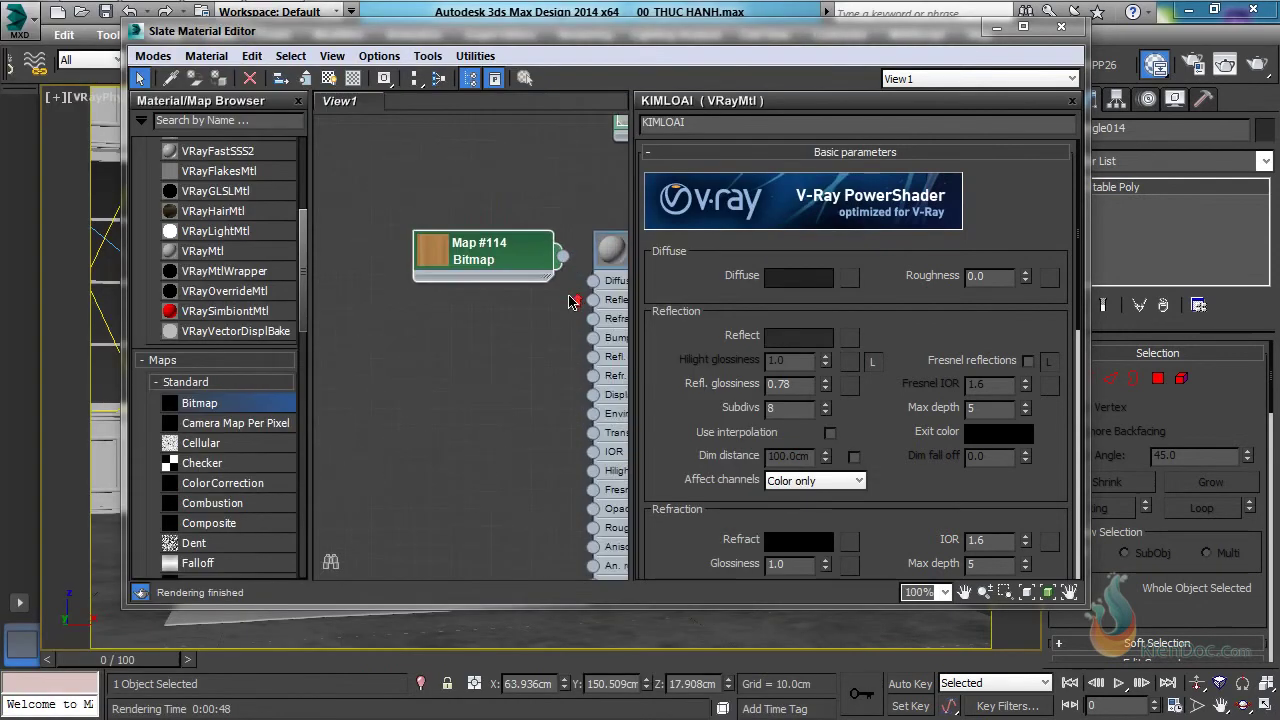
middle_click_drag(538, 279, 443, 270)
left_click_drag(466, 246, 495, 274)
middle_click_drag(543, 248, 498, 298)
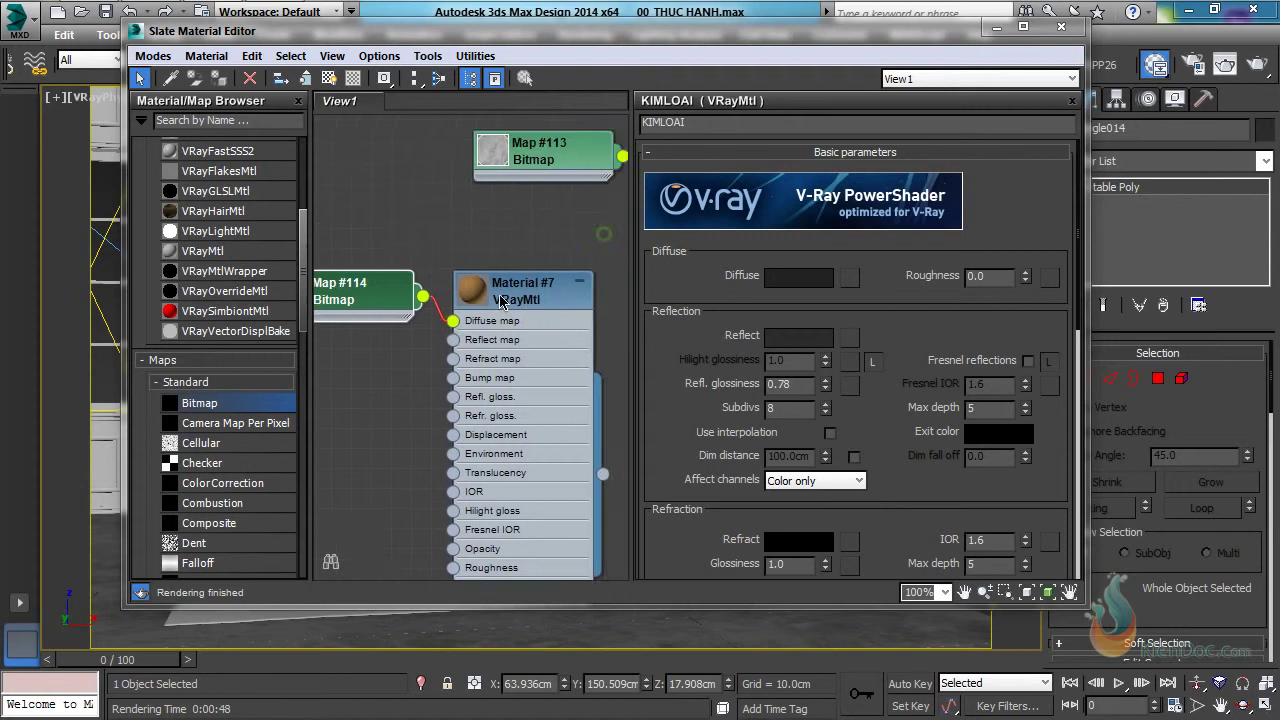
Enlarge the wood material's preview sphere and show the material shaded in the viewport.
scroll(498, 298, "up", 1)
double_click(461, 291)
left_click_drag(559, 298, 582, 298)
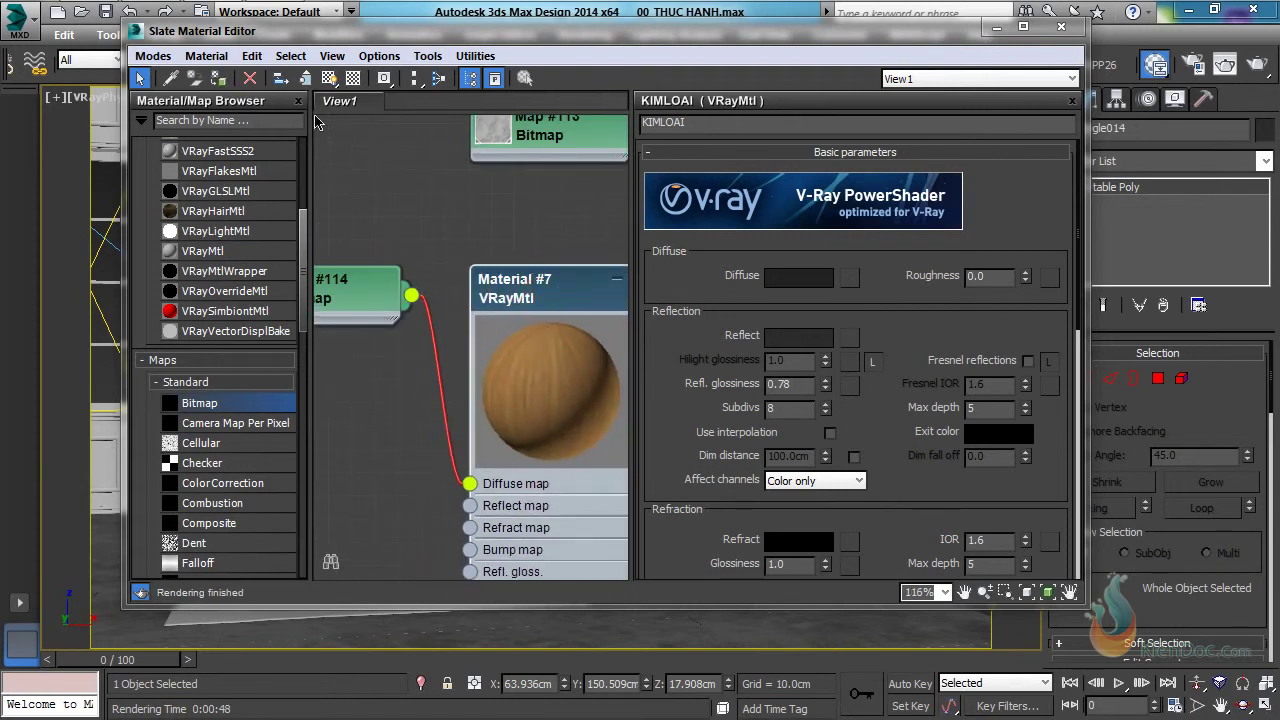
left_click(328, 78)
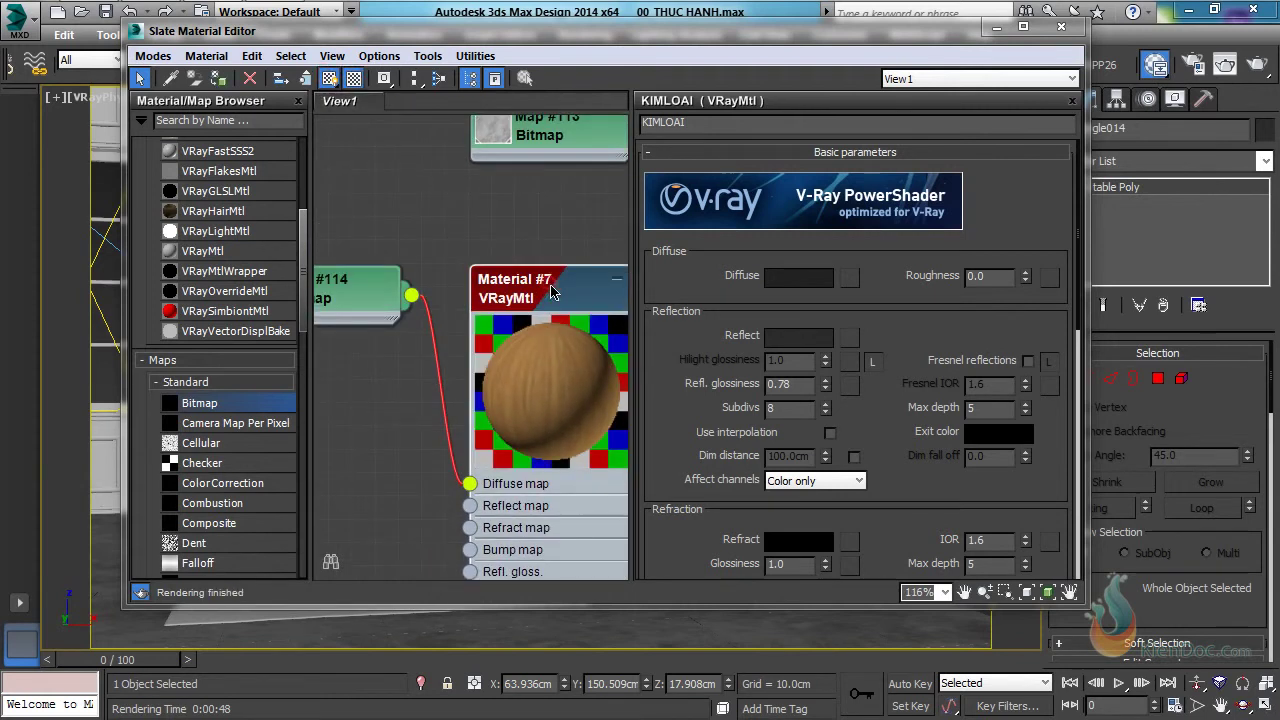
Give the wood material a light grey reflection colour, enable Fresnel reflections and set reflection glossiness to 0.75.
double_click(553, 292)
left_click(805, 341)
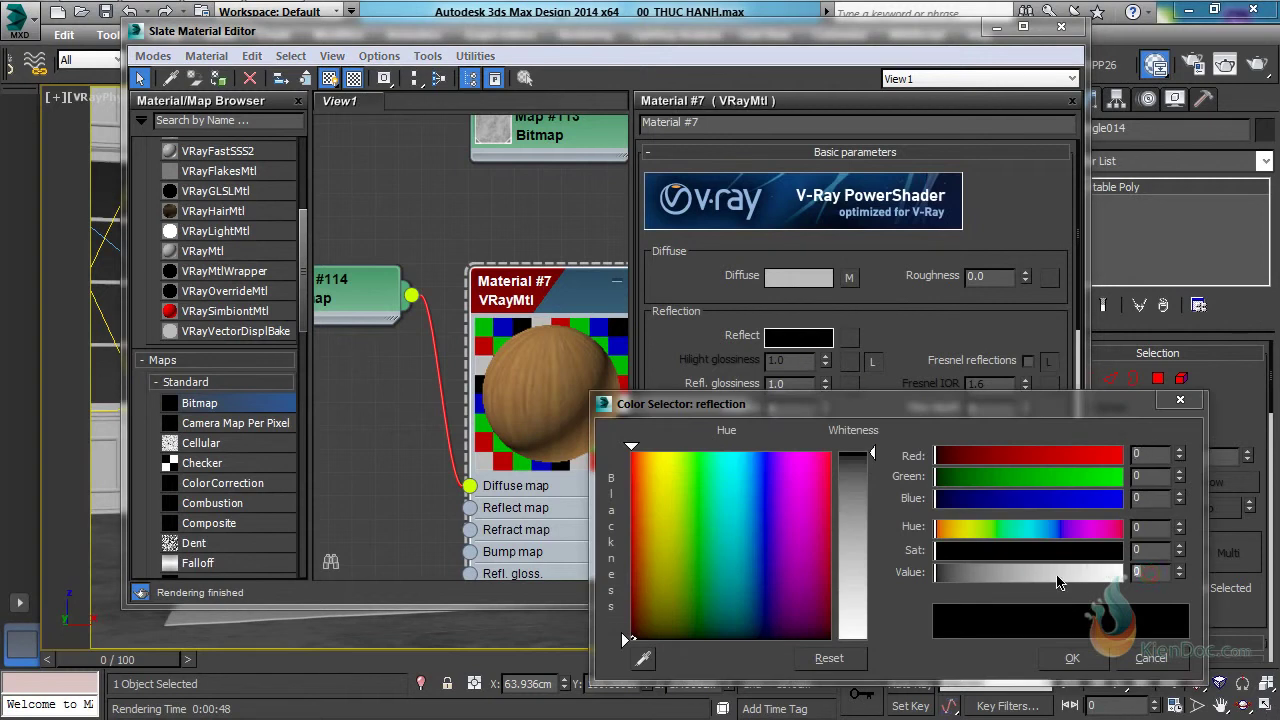
key("Return")
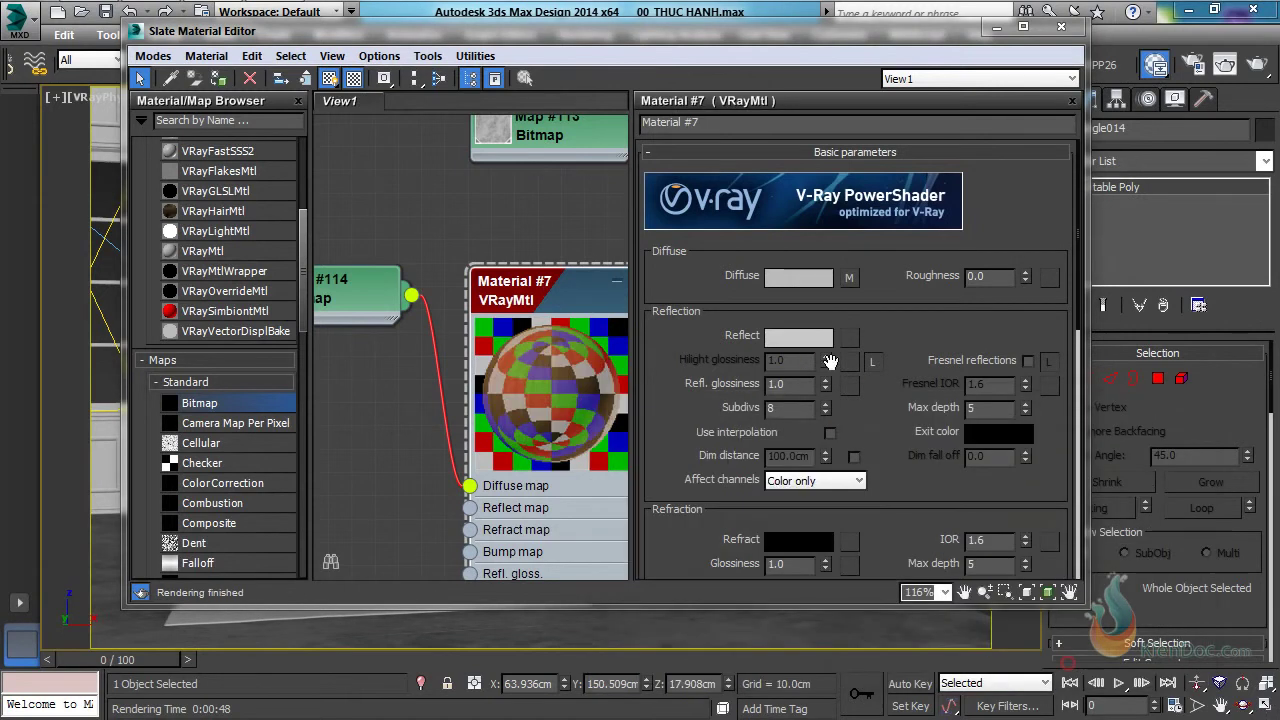
left_click(1029, 362)
left_click_drag(797, 388, 733, 390)
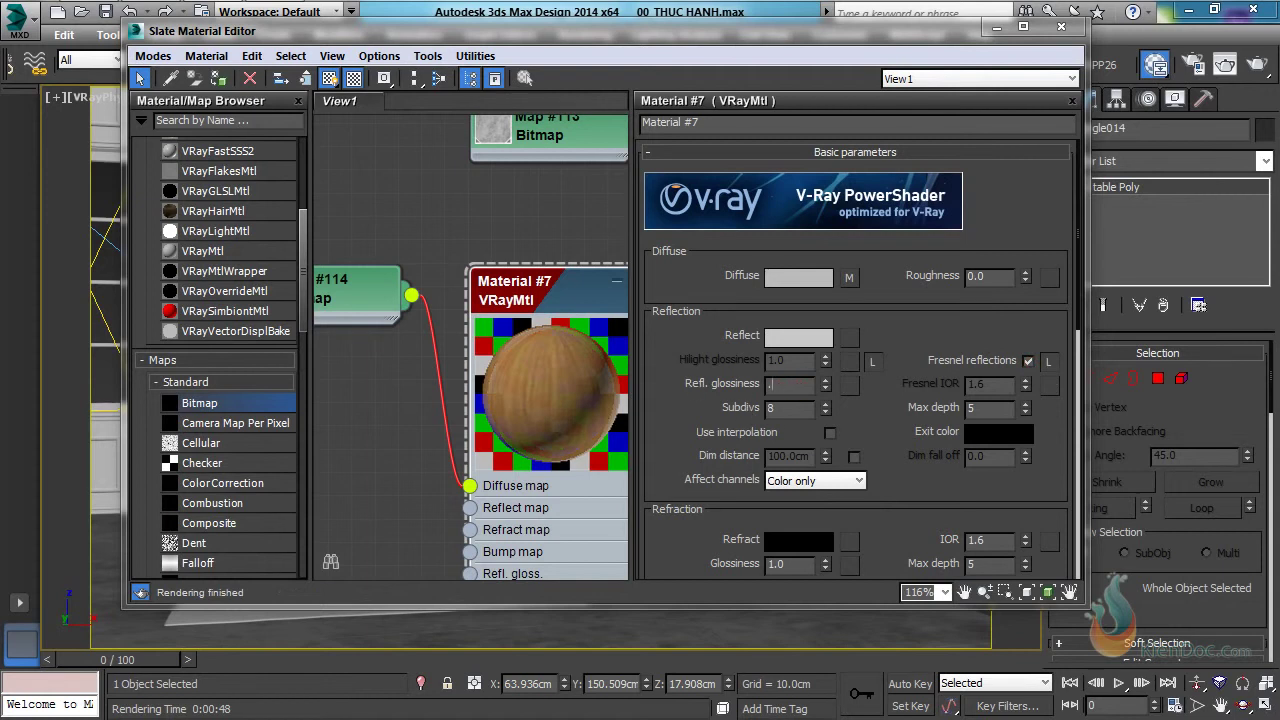
type(".75")
key("Return")
Add a Color Correction map between the wood bitmap and the material's diffuse map.
scroll(434, 322, "down", 2)
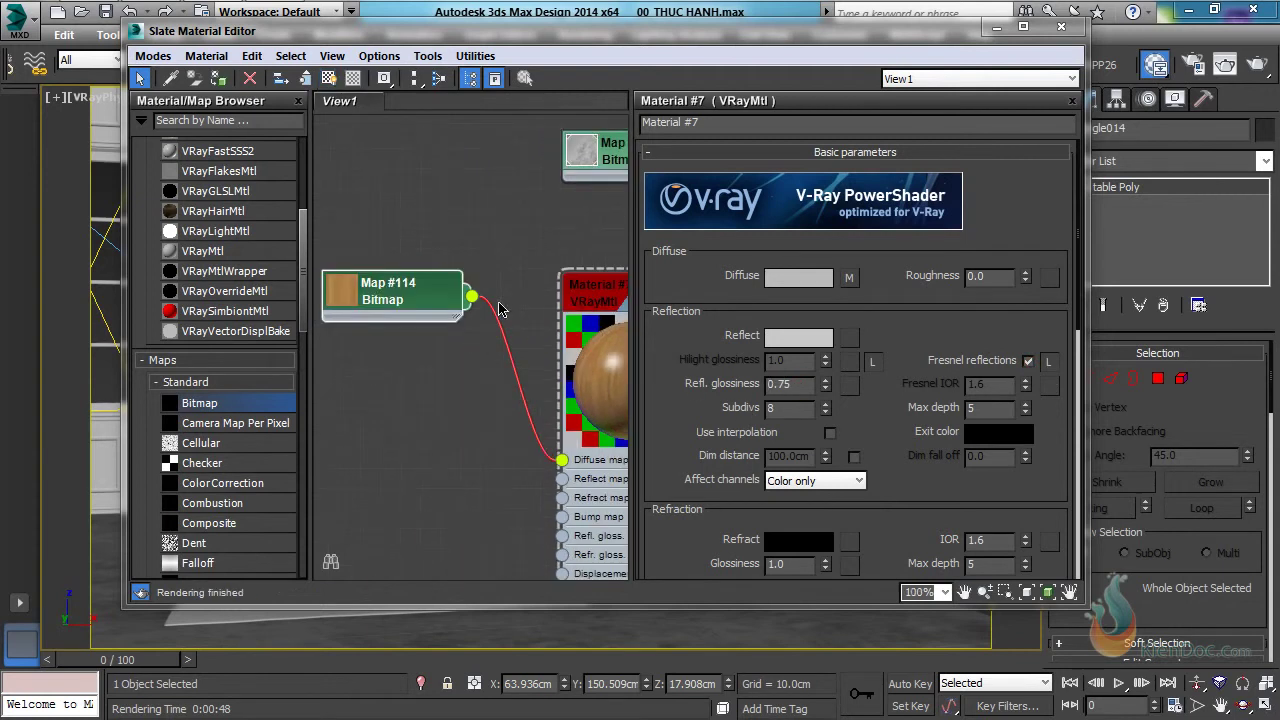
middle_click_drag(434, 322, 480, 297)
scroll(480, 297, "down", 2)
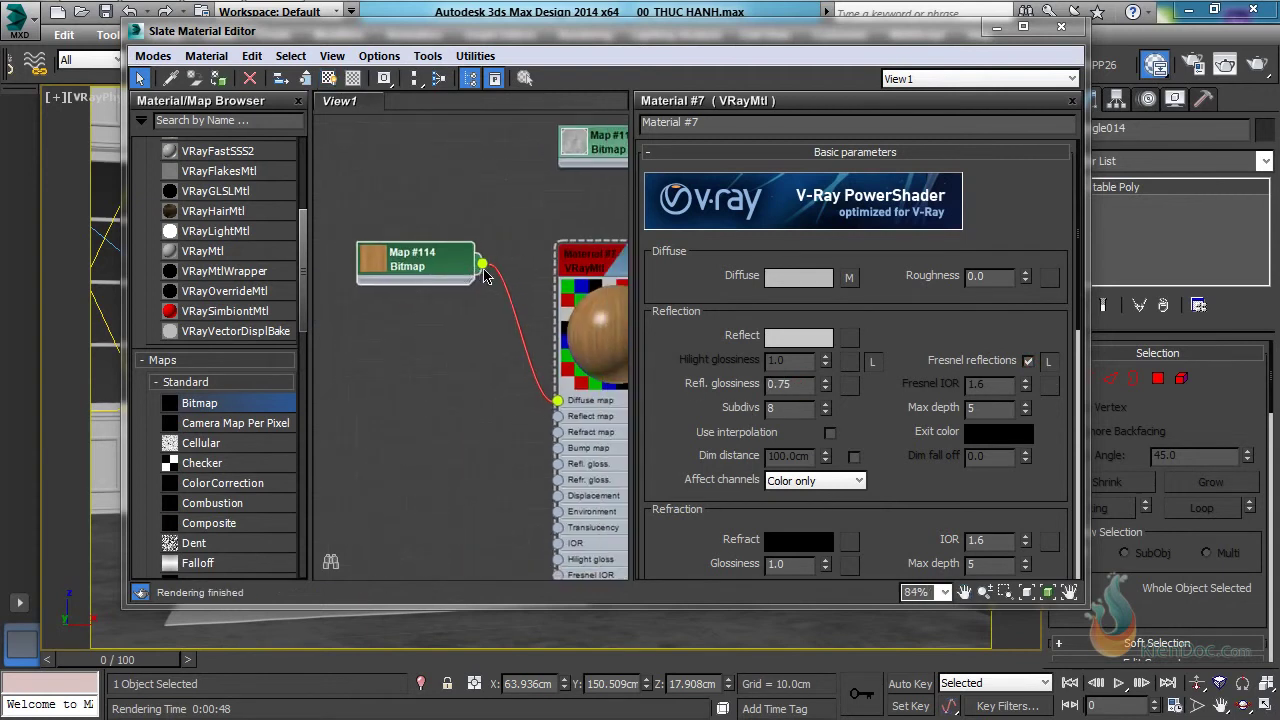
left_click(231, 122)
left_click_drag(200, 223, 461, 333)
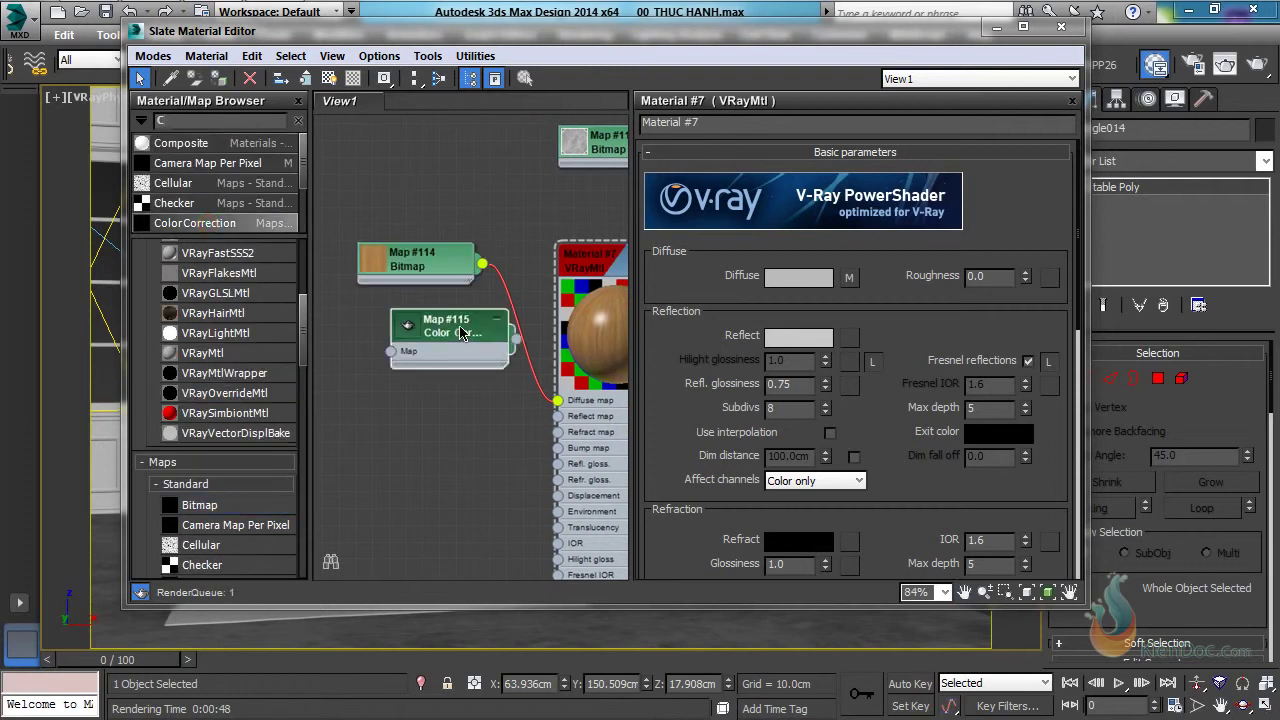
scroll(475, 258, "up", 2)
left_click_drag(486, 247, 375, 349)
left_click_drag(527, 338, 577, 413)
scroll(440, 338, "up", 1)
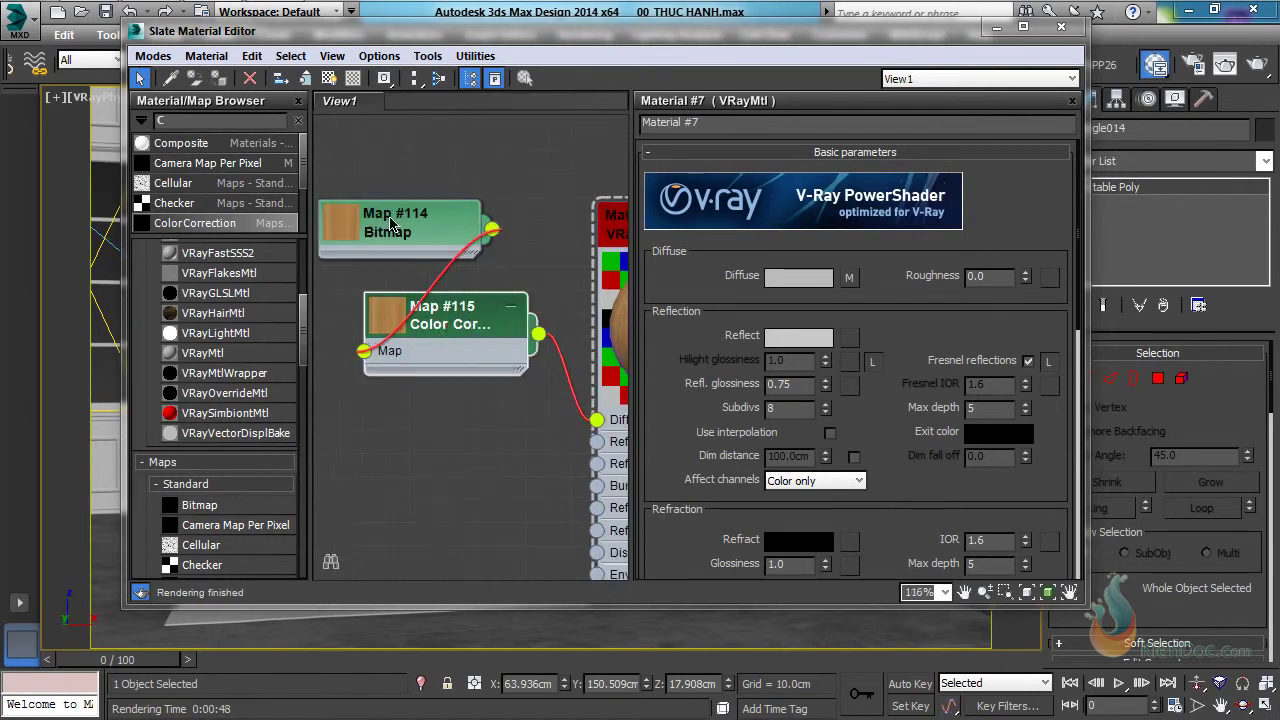
left_click_drag(390, 224, 367, 224)
Lower the Color Correction saturation to about -30.9 and set the RGB gamma to 0.5 in advanced lightness mode.
double_click(455, 323)
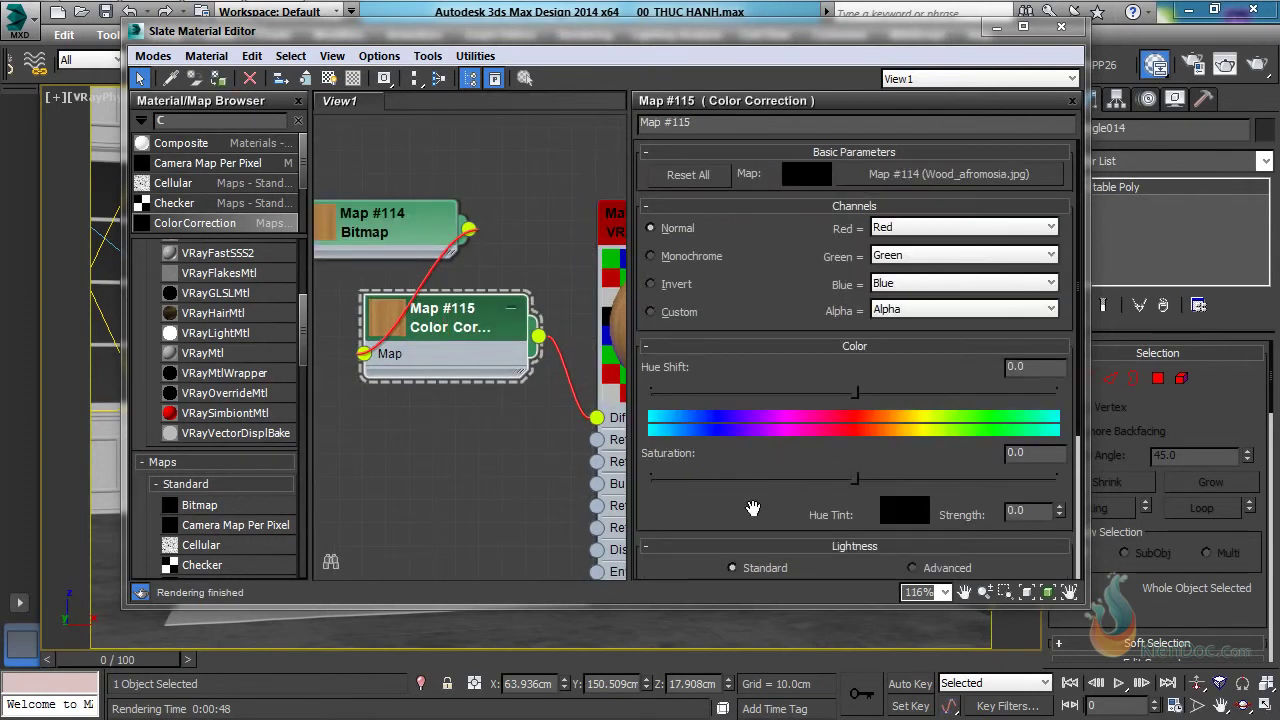
left_click_drag(760, 510, 800, 423)
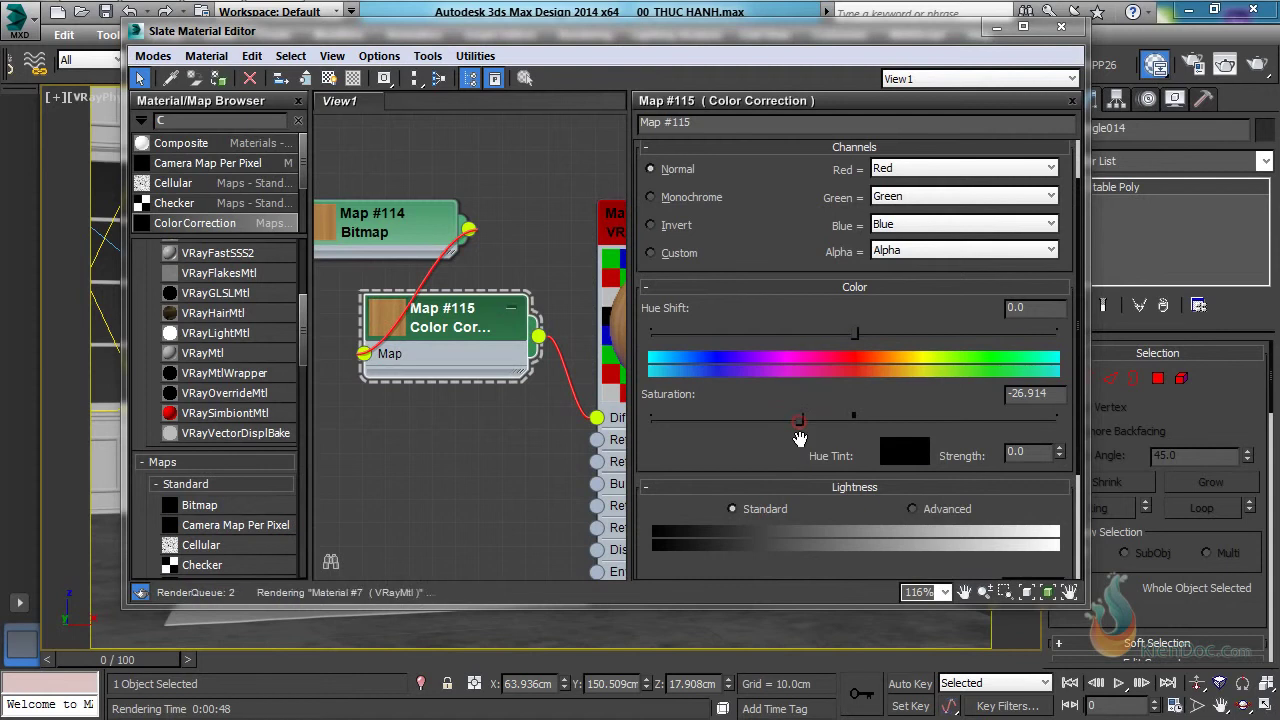
scroll(815, 455, "down", 5)
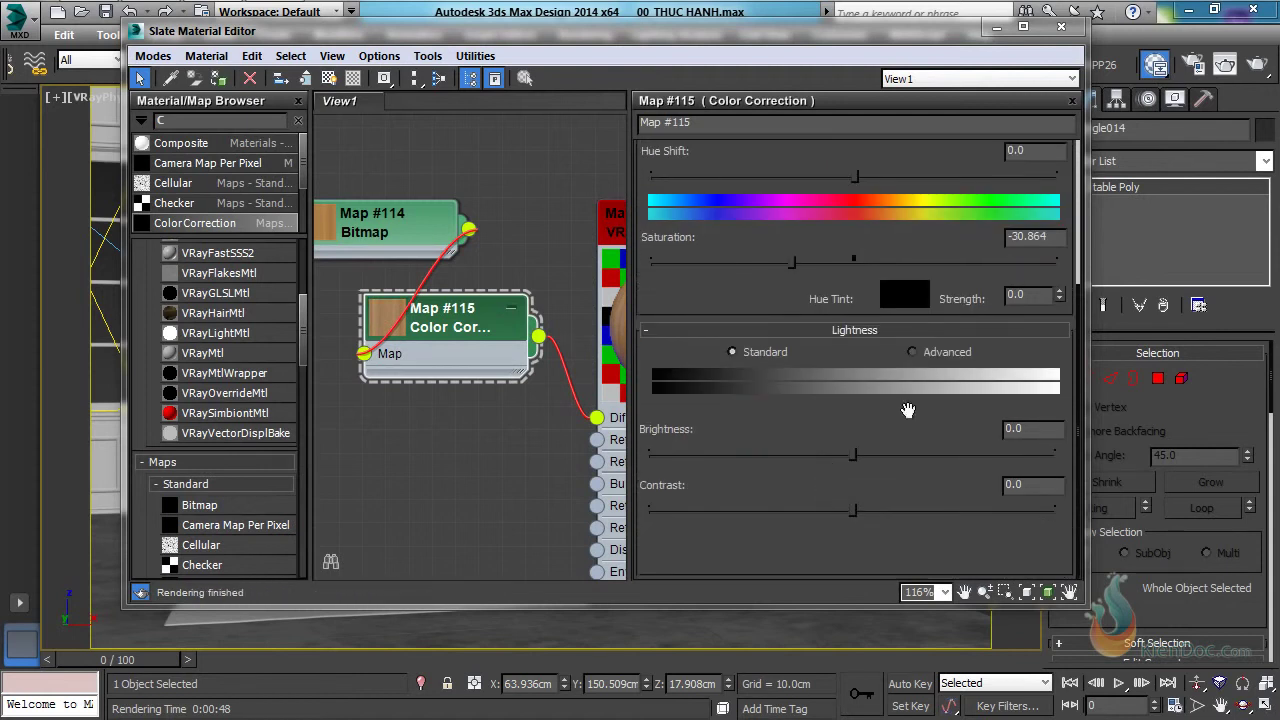
left_click(913, 352)
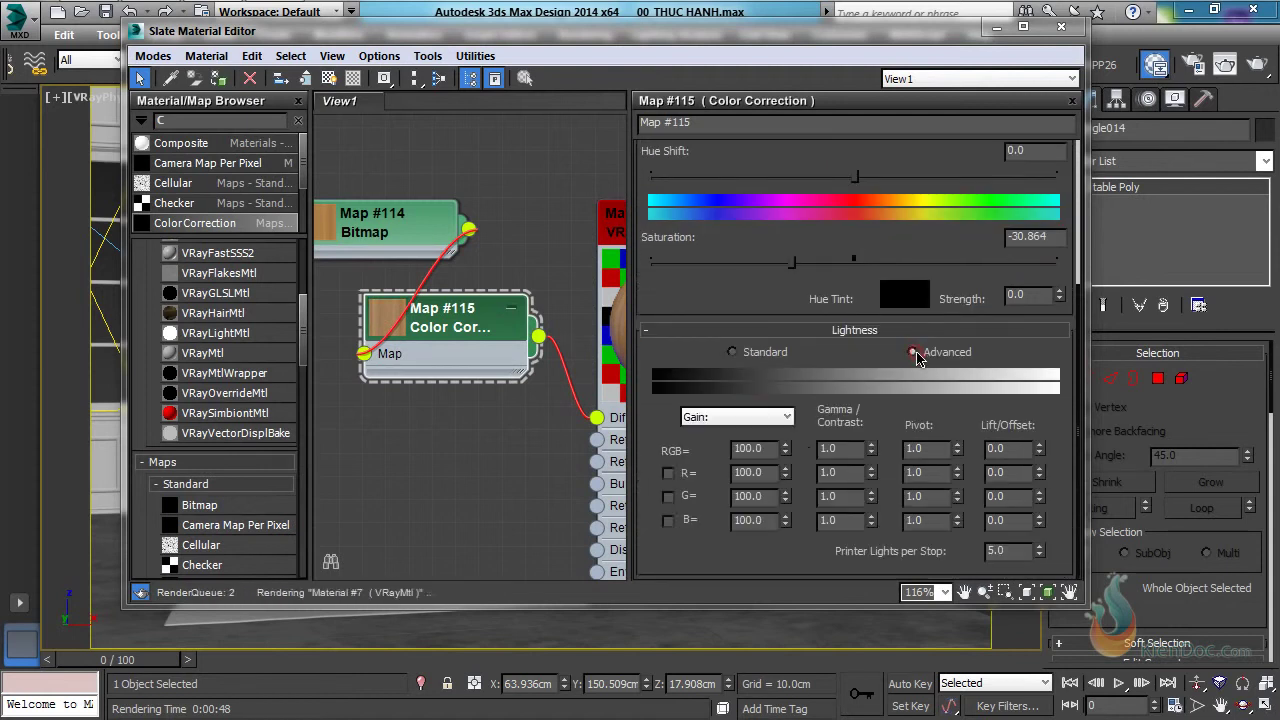
double_click(848, 450)
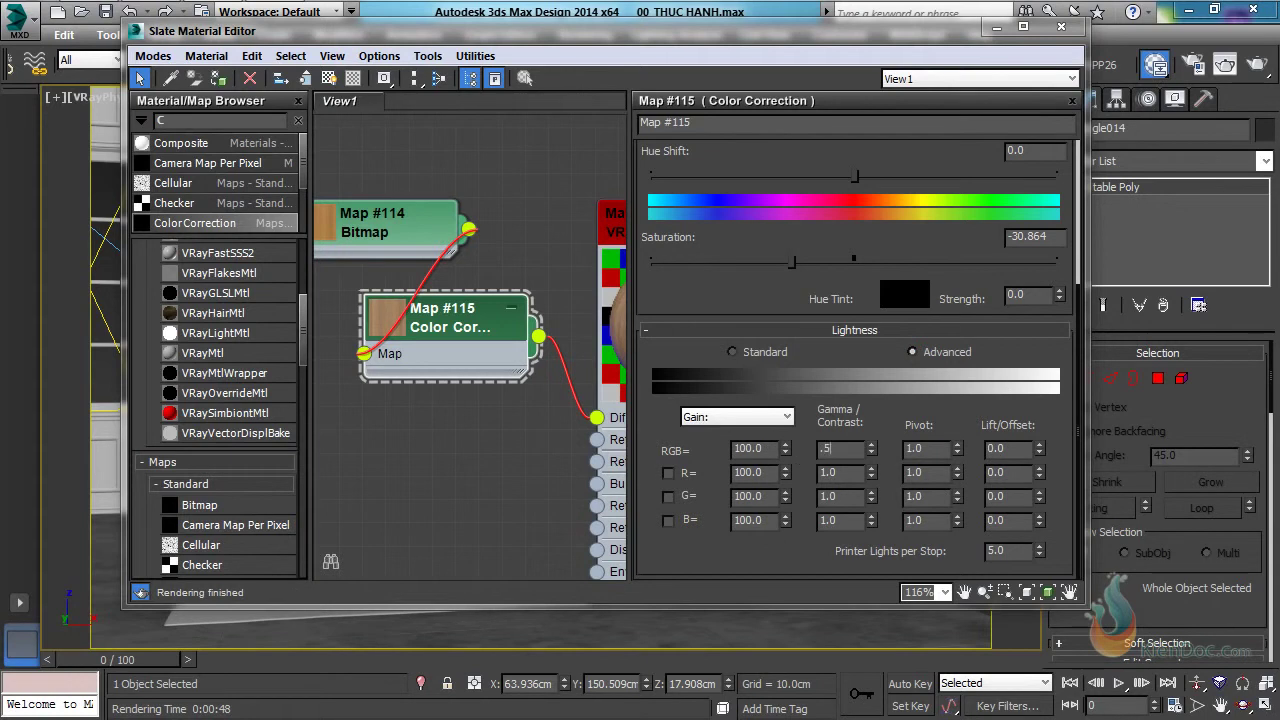
key("Return")
Duplicate the wood bitmap and its Color Correction node together below the originals.
mouse_move(586, 294)
middle_mouse_down()
mouse_move(432, 294)
mouse_move(477, 328)
mouse_move(580, 309)
middle_mouse_up()
scroll(509, 306, "up", 2)
scroll(449, 322, "down", 4)
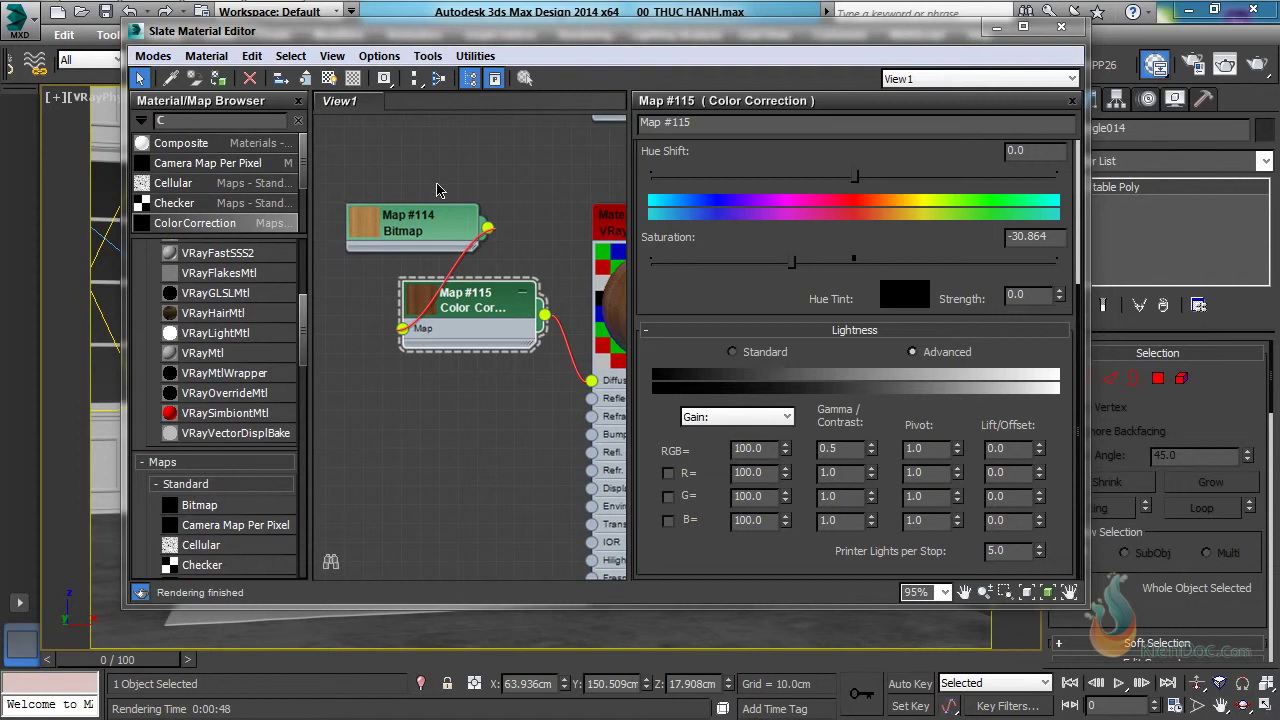
left_click_drag(437, 190, 392, 425)
left_click_drag(440, 222, 396, 391, "shift")
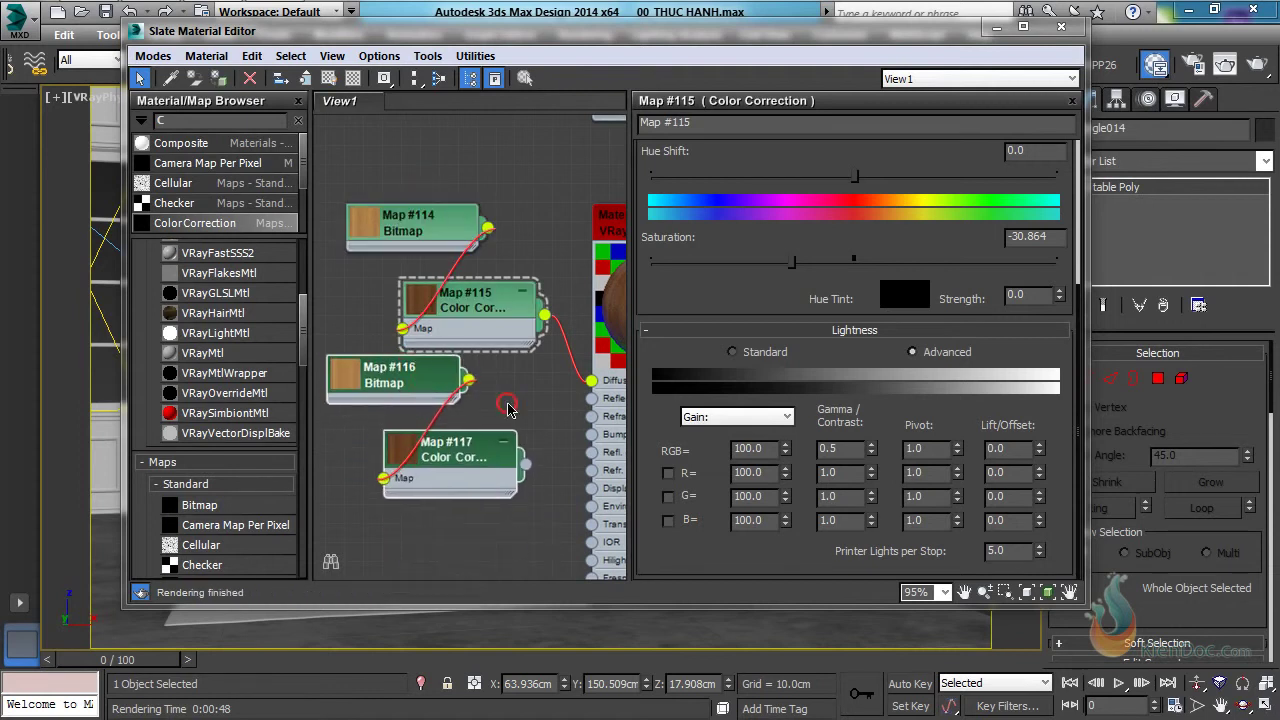
left_click(507, 406)
left_click(405, 381)
Set the duplicated Color Correction's saturation to -100 and connect it to the wood material's bump map.
double_click(457, 450)
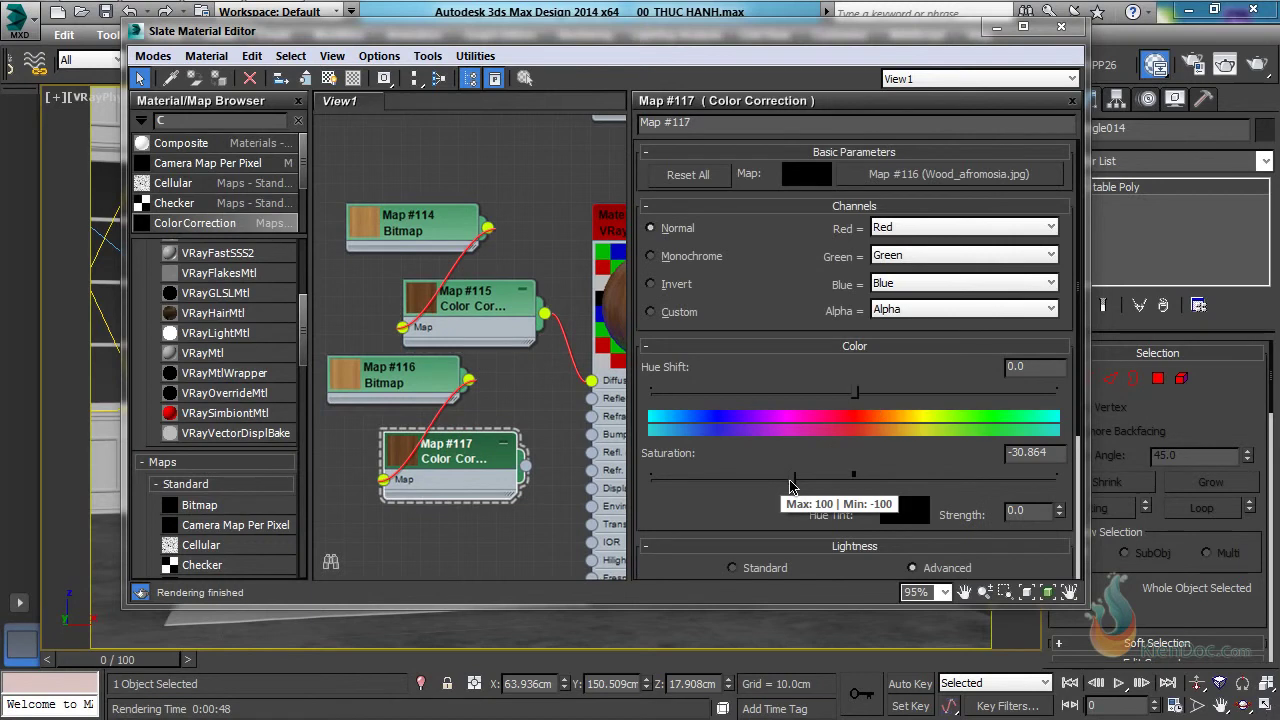
left_click_drag(791, 481, 632, 477)
middle_click_drag(508, 471, 476, 467)
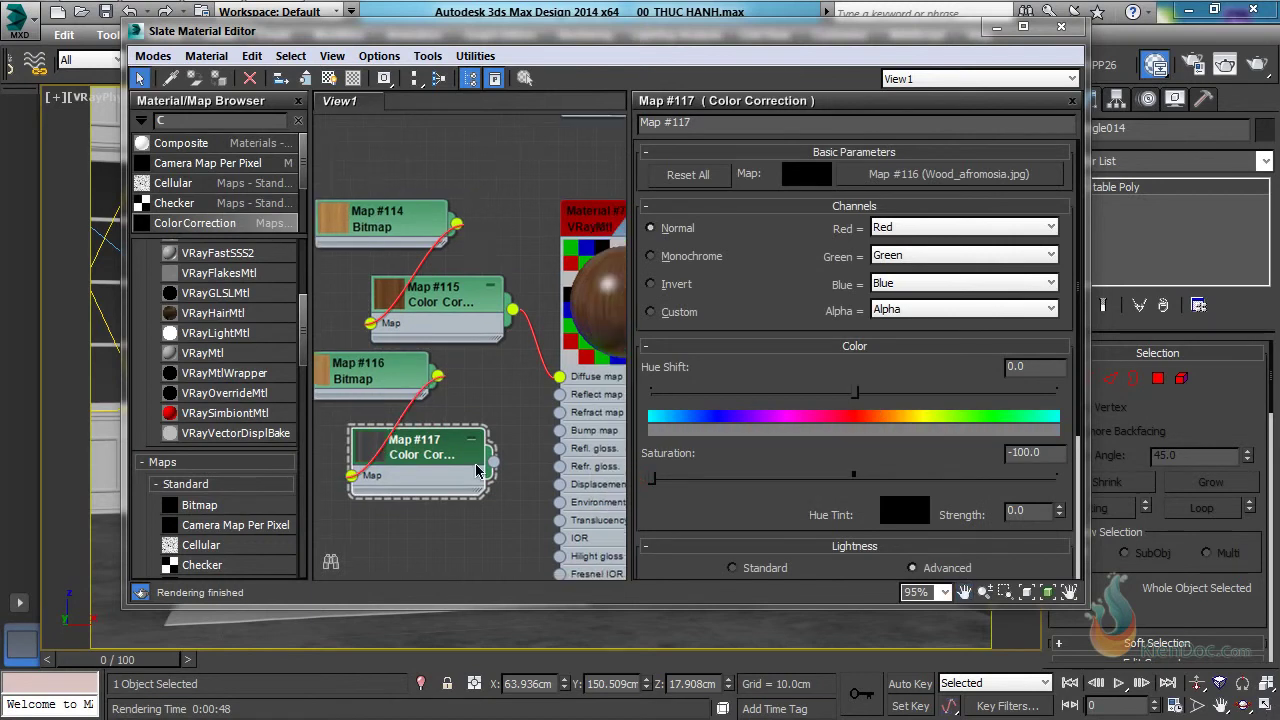
left_click_drag(494, 464, 559, 430)
middle_click_drag(578, 353, 544, 356)
scroll(544, 356, "up", 3)
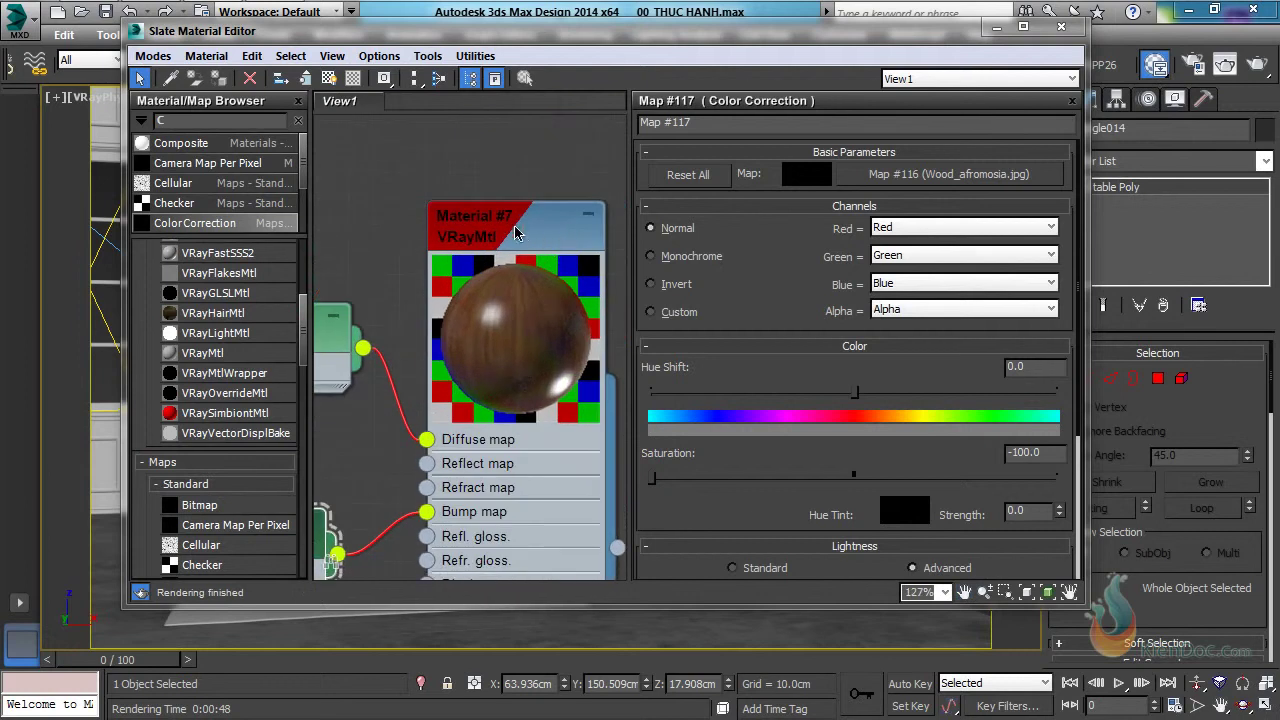
Select the near nightstand's top, body and two drawer fronts and assign the wood material to them.
left_click(516, 233)
left_click_drag(571, 38, 662, 583)
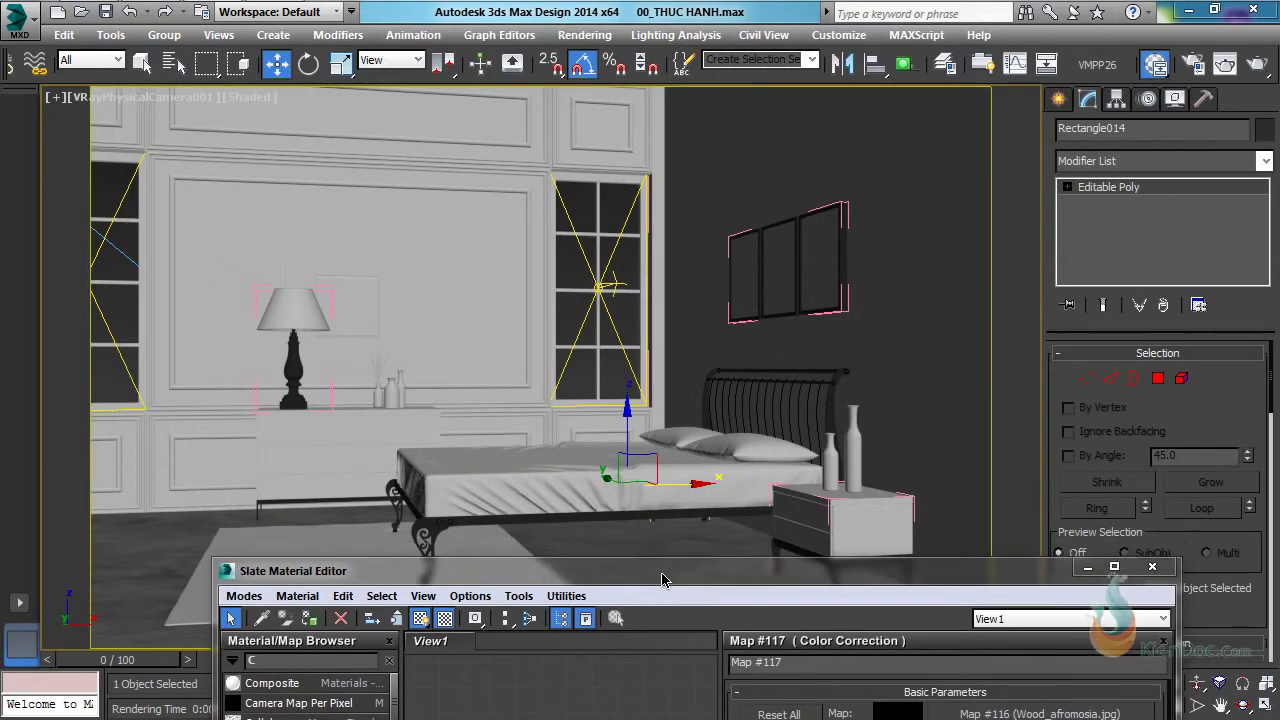
left_click(865, 523)
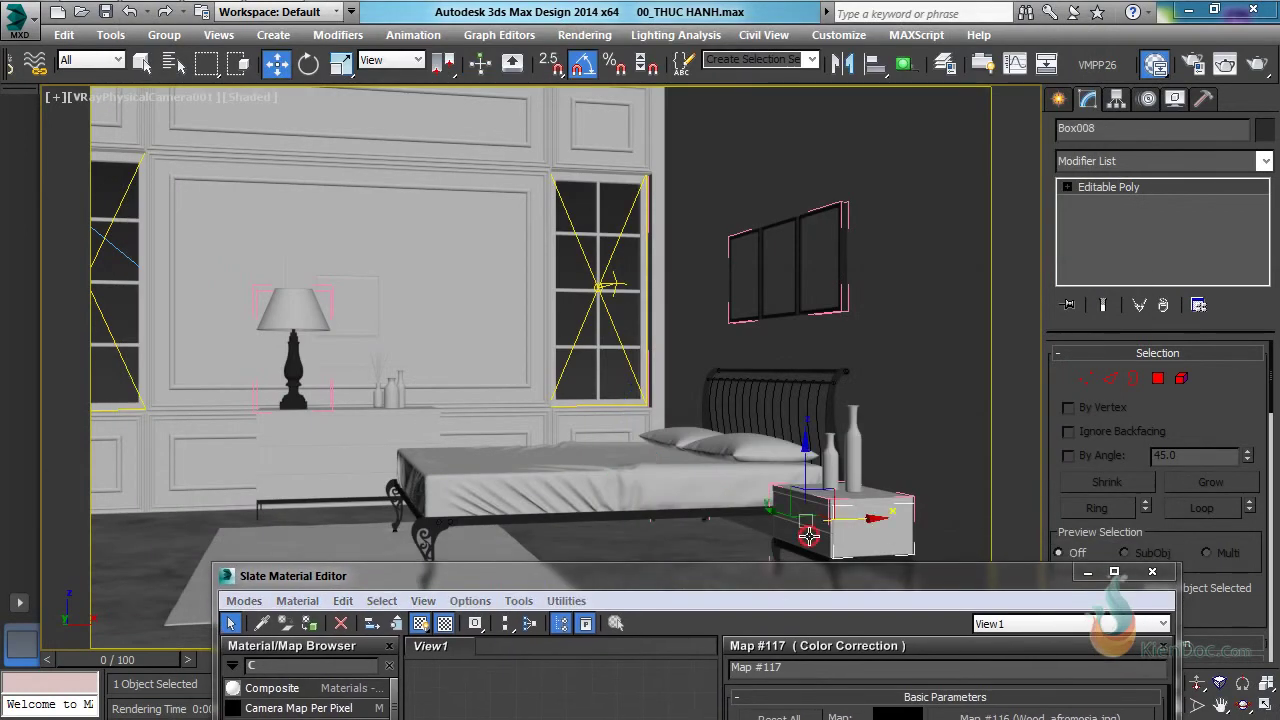
left_click(809, 536, "ctrl")
left_click(809, 514, "ctrl")
left_click(856, 503, "ctrl")
key("p")
key("z")
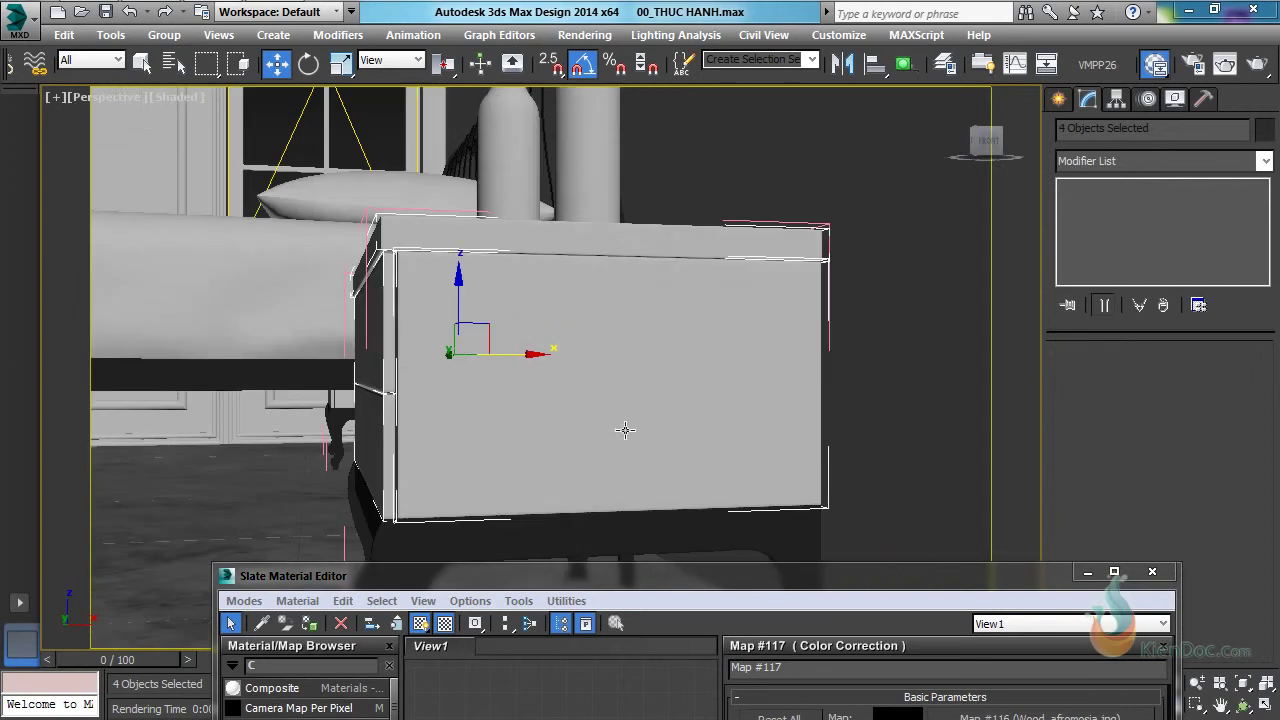
middle_click_drag(588, 405, 628, 338, "alt")
scroll(640, 345, "down", 2)
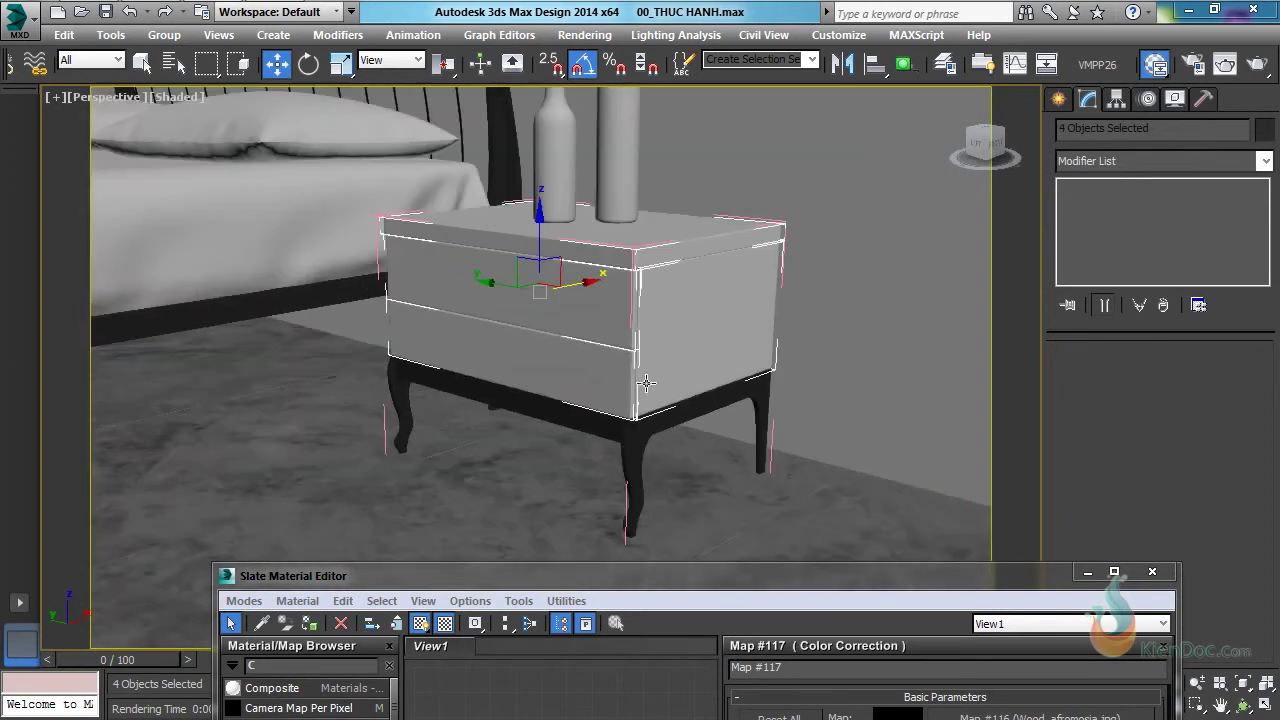
left_click_drag(668, 569, 706, 350)
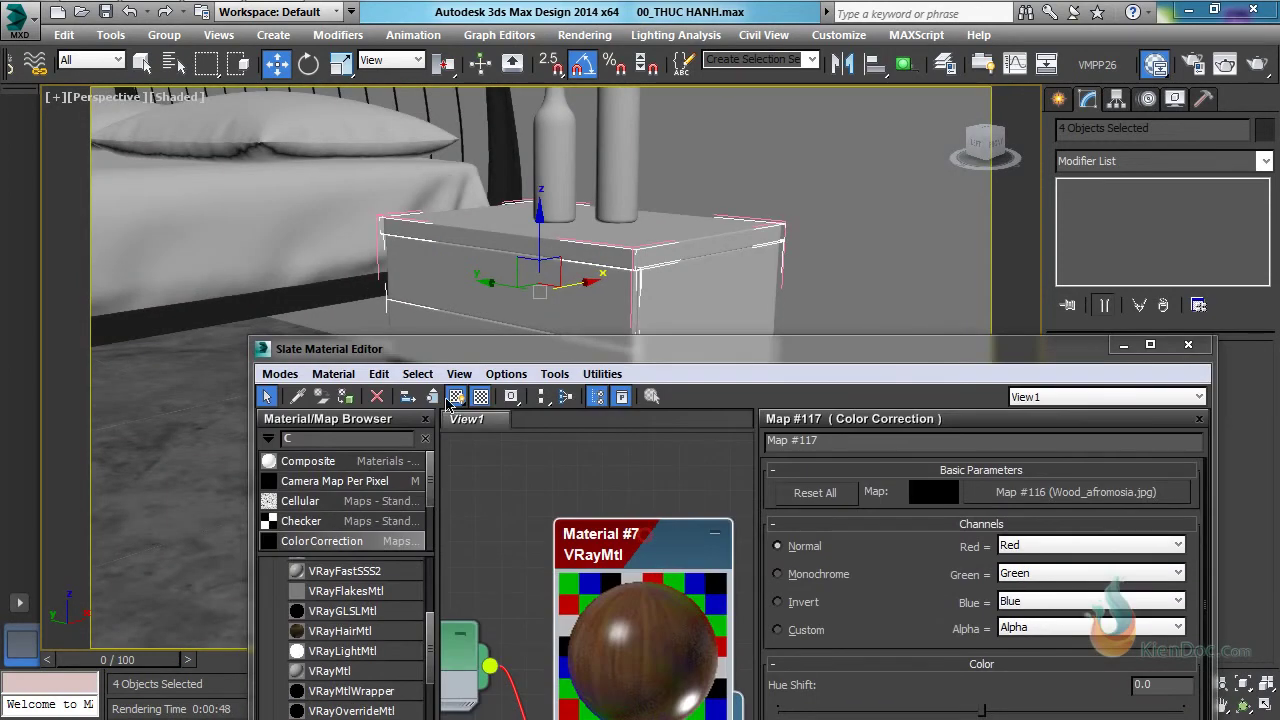
left_click(342, 398)
middle_click_drag(512, 248, 709, 166)
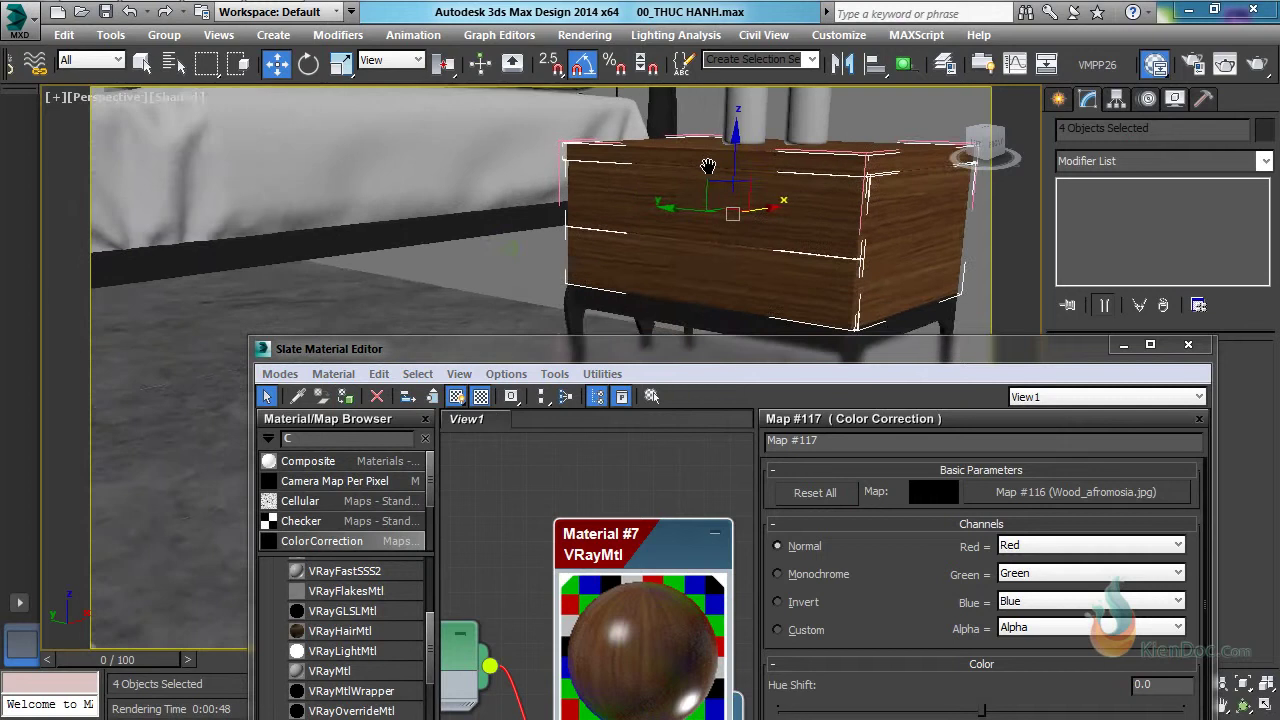
Select the top and drawer fronts of the far nightstand and assign the wood material to them.
scroll(721, 188, "down", 3)
middle_click_drag(515, 188, 651, 277)
middle_click_drag(481, 244, 571, 340)
middle_click_drag(459, 271, 489, 296, "alt")
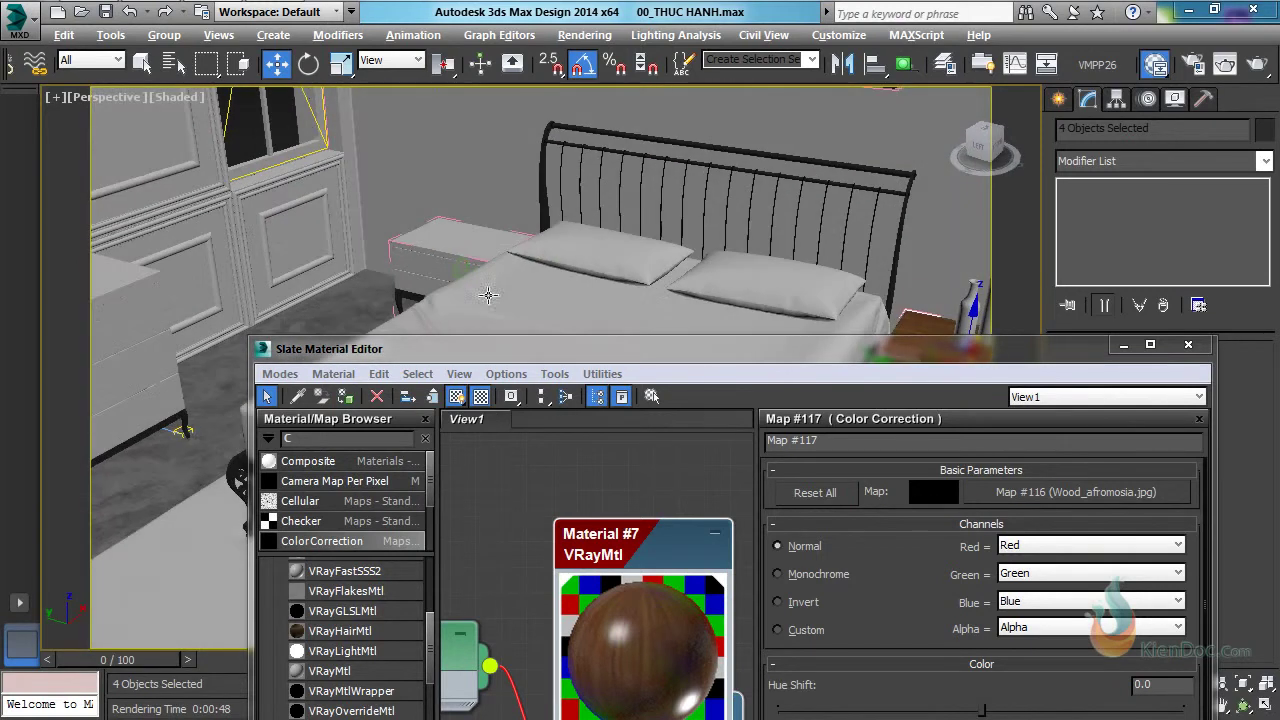
scroll(462, 249, "up", 5)
scroll(461, 249, "up", 1)
left_click(395, 309)
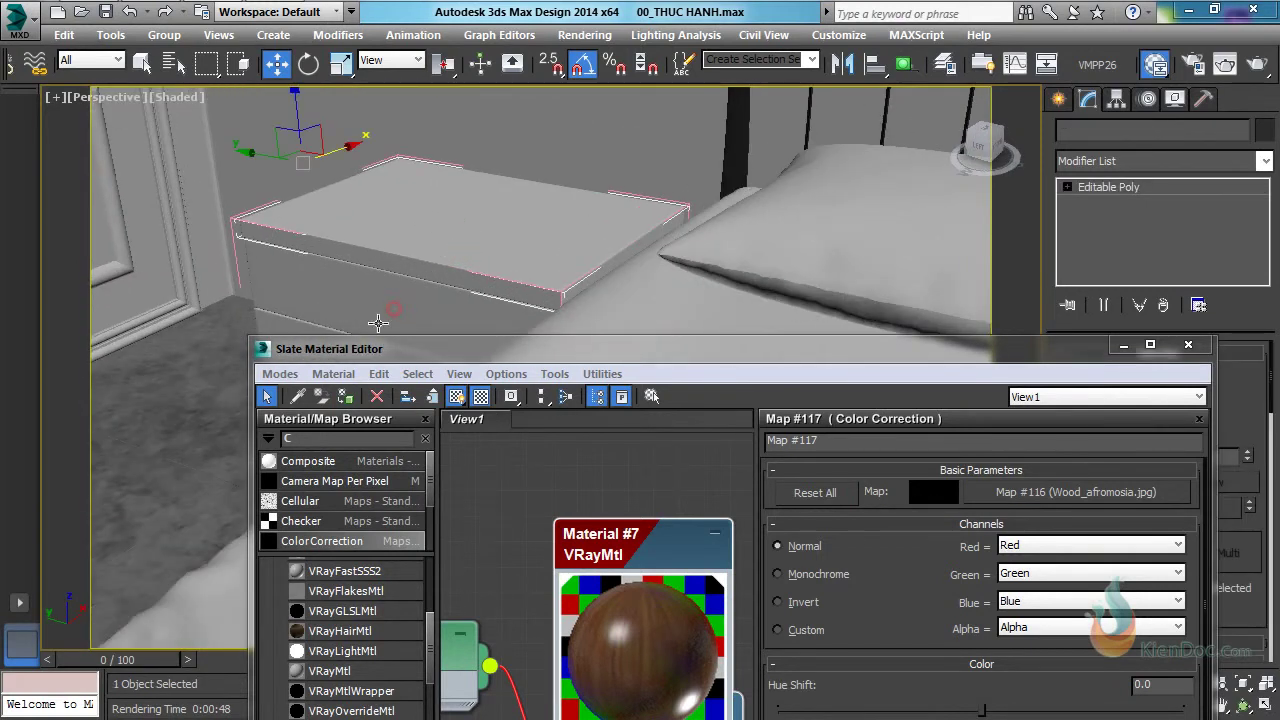
left_click(363, 310, "ctrl")
middle_click_drag(459, 148, 470, 110)
left_click(291, 240, "ctrl")
left_click(345, 397)
Select the dresser's wooden parts and assign the same wood material to them.
scroll(517, 206, "down", 5)
middle_click_drag(357, 212, 517, 223)
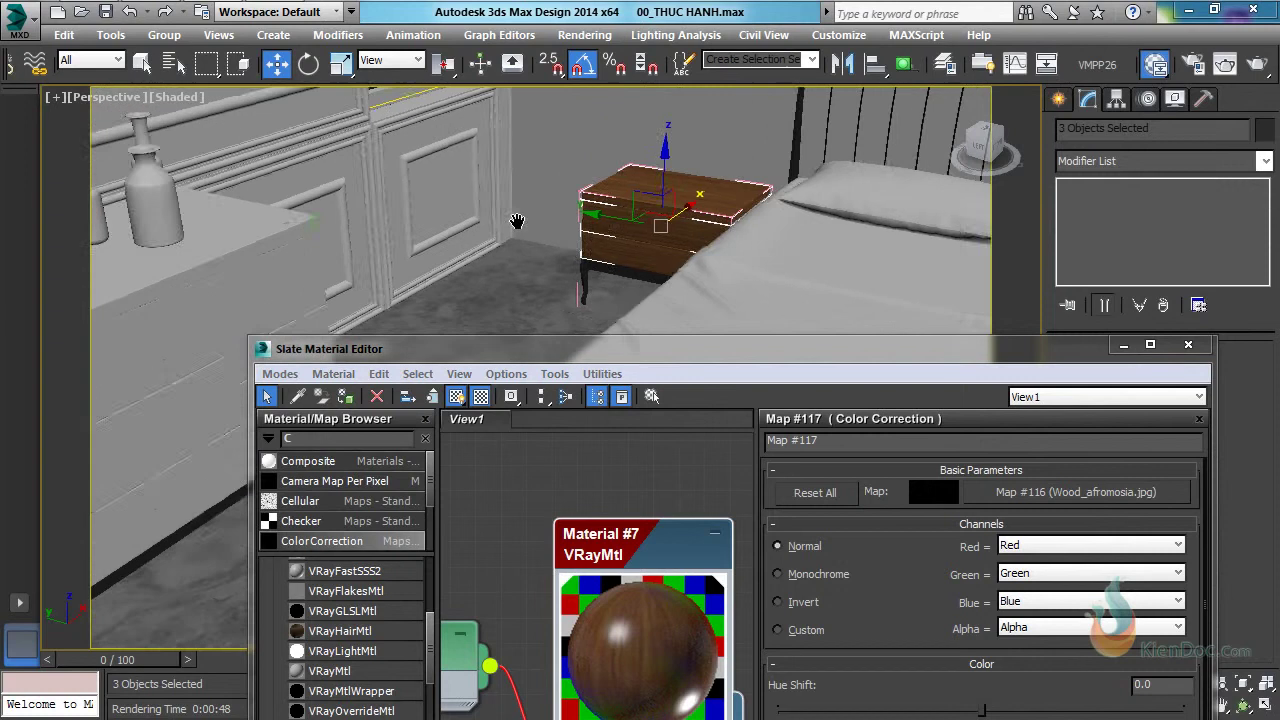
scroll(517, 223, "down", 2)
left_click(367, 302, "ctrl")
left_click(331, 297, "ctrl")
left_click(345, 397)
middle_click_drag(680, 262, 478, 223, "alt")
scroll(458, 227, "down", 3)
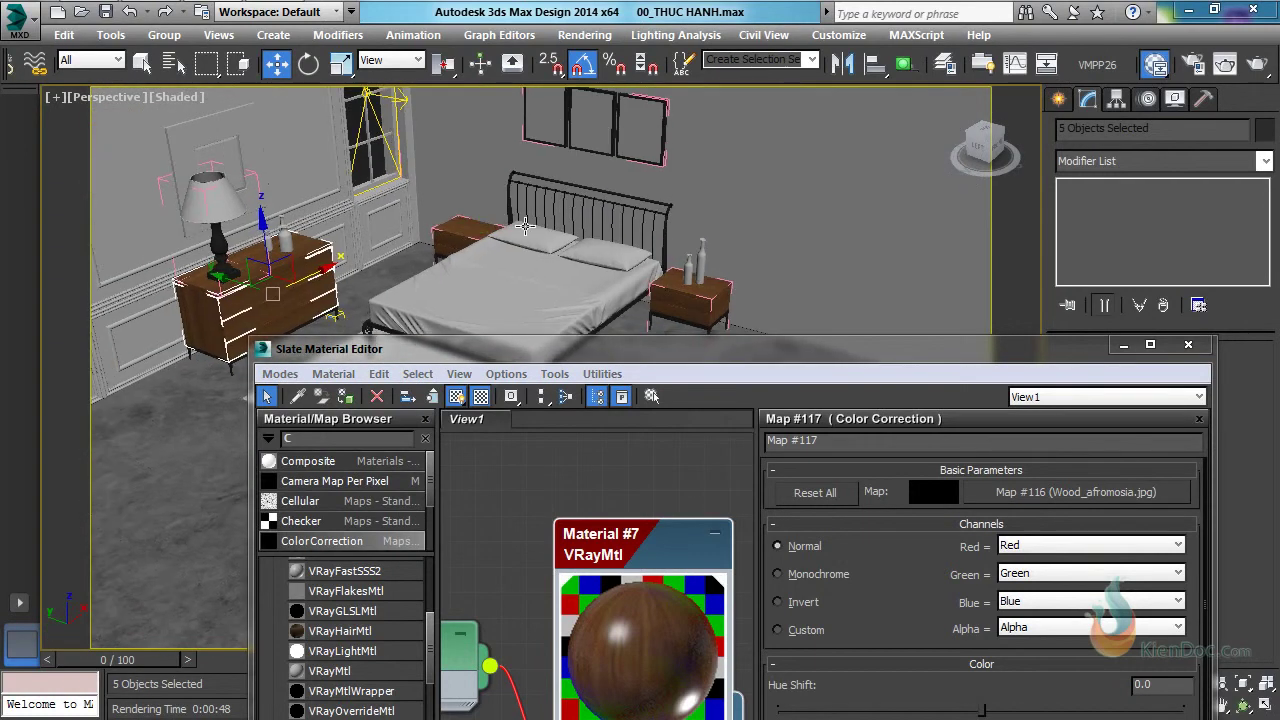
Return to the camera view and duplicate the wood material with its bitmap and Color Correction nodes below the originals.
key("c")
left_click_drag(757, 356, 713, 182)
scroll(584, 447, "down", 3)
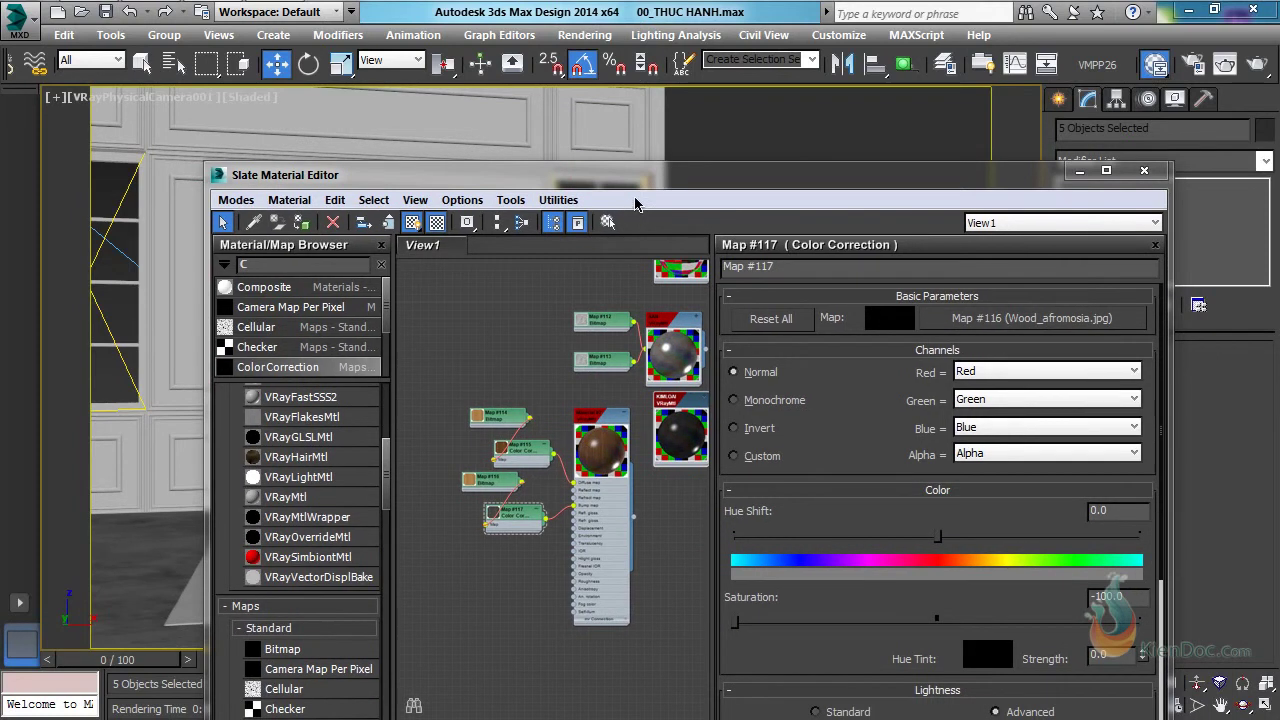
scroll(648, 318, "up", 2)
left_click_drag(643, 311, 461, 560)
mouse_move(641, 343)
left_mouse_down("shift")
mouse_move(617, 648)
mouse_move(628, 672)
mouse_move(642, 637)
left_mouse_up("shift")
left_click(679, 335)
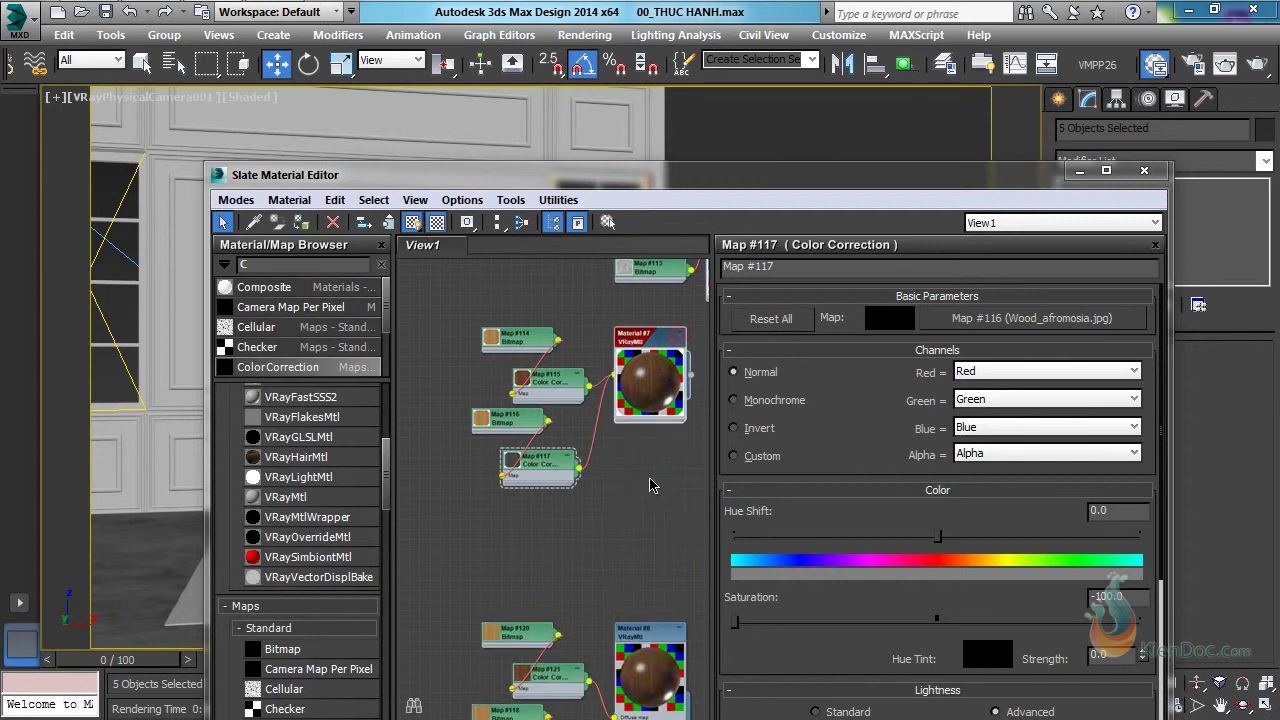
middle_click_drag(630, 561, 612, 392)
left_click(651, 419)
Set the saturation of the duplicated material's diffuse Color Correction to -100.
scroll(557, 468, "up", 4)
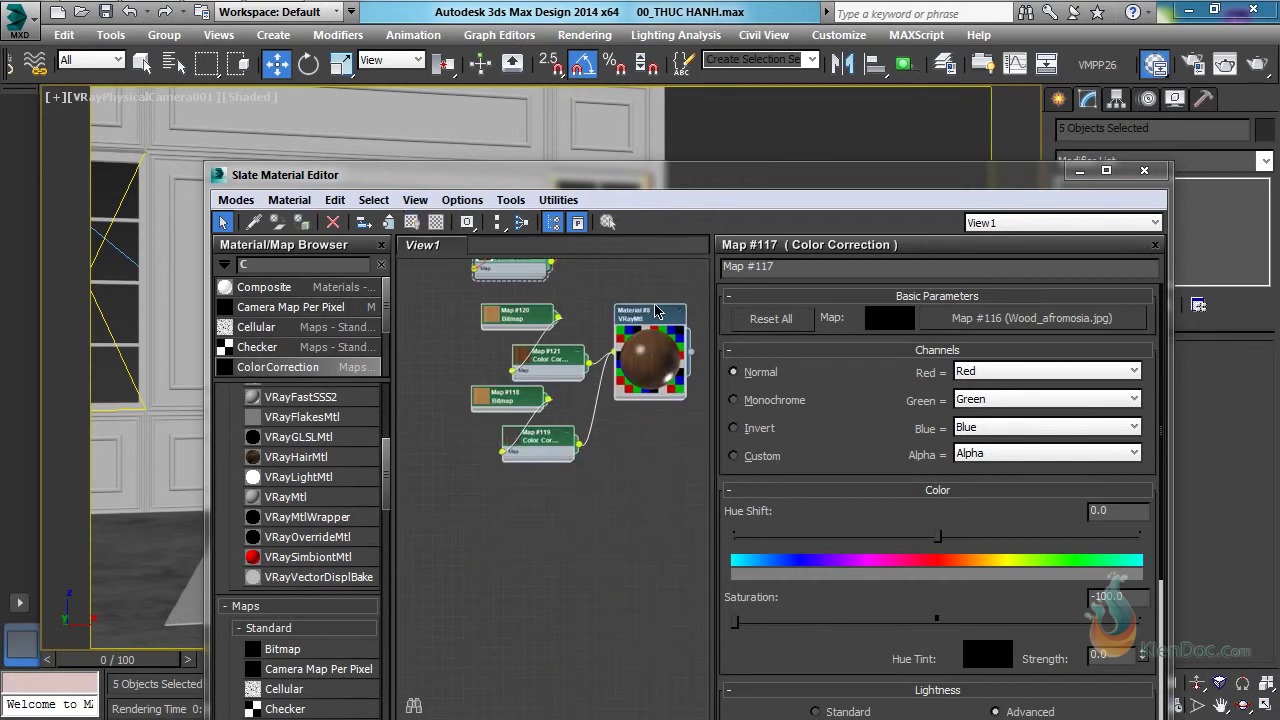
scroll(557, 468, "up", 1)
middle_click_drag(557, 468, 590, 399)
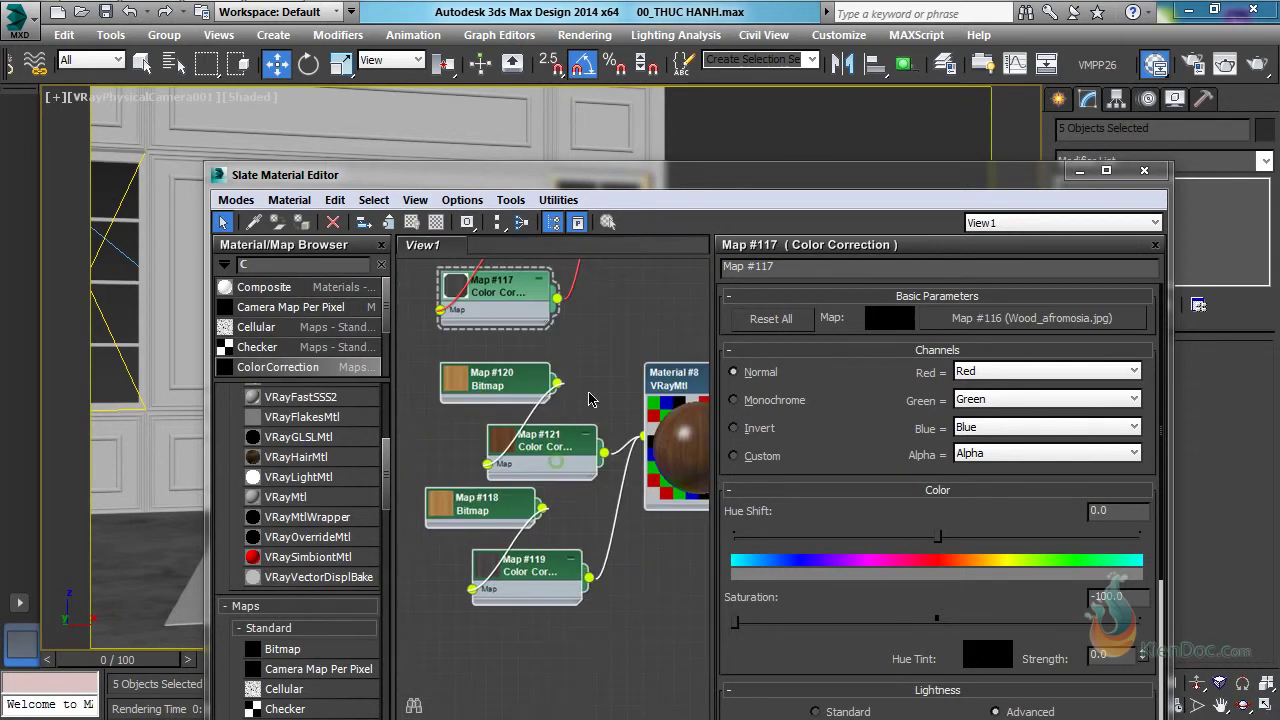
double_click(540, 440)
scroll(880, 460, "down", 4)
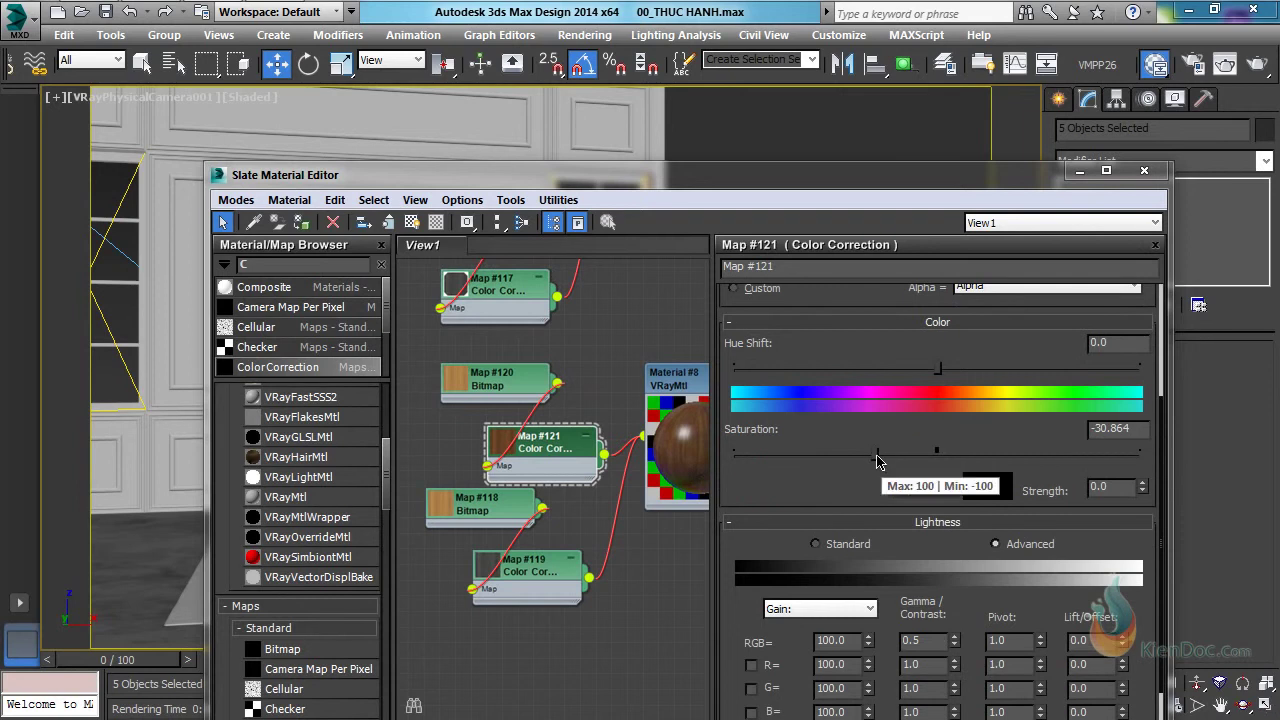
left_click(874, 452)
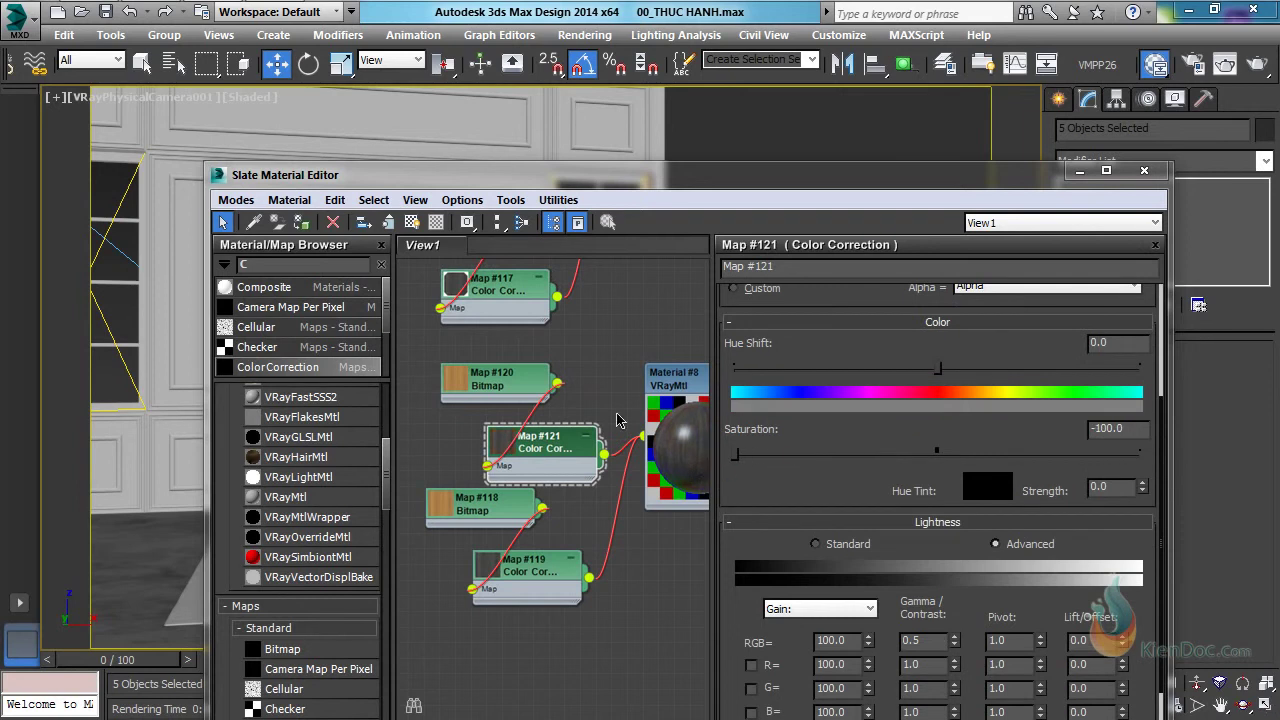
Set the duplicated material's diffuse color to pure white (255, 255, 255).
middle_click_drag(634, 417, 610, 421)
double_click(658, 390)
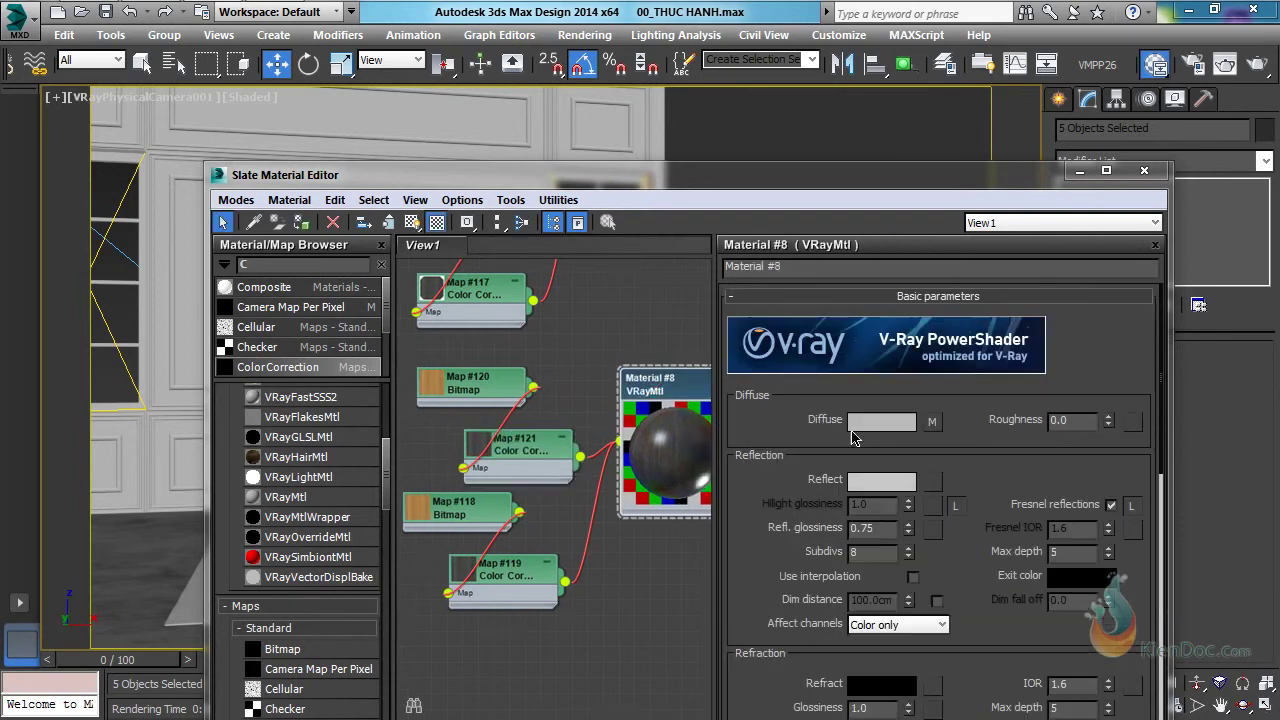
left_click(876, 420)
left_click_drag(868, 556, 876, 662)
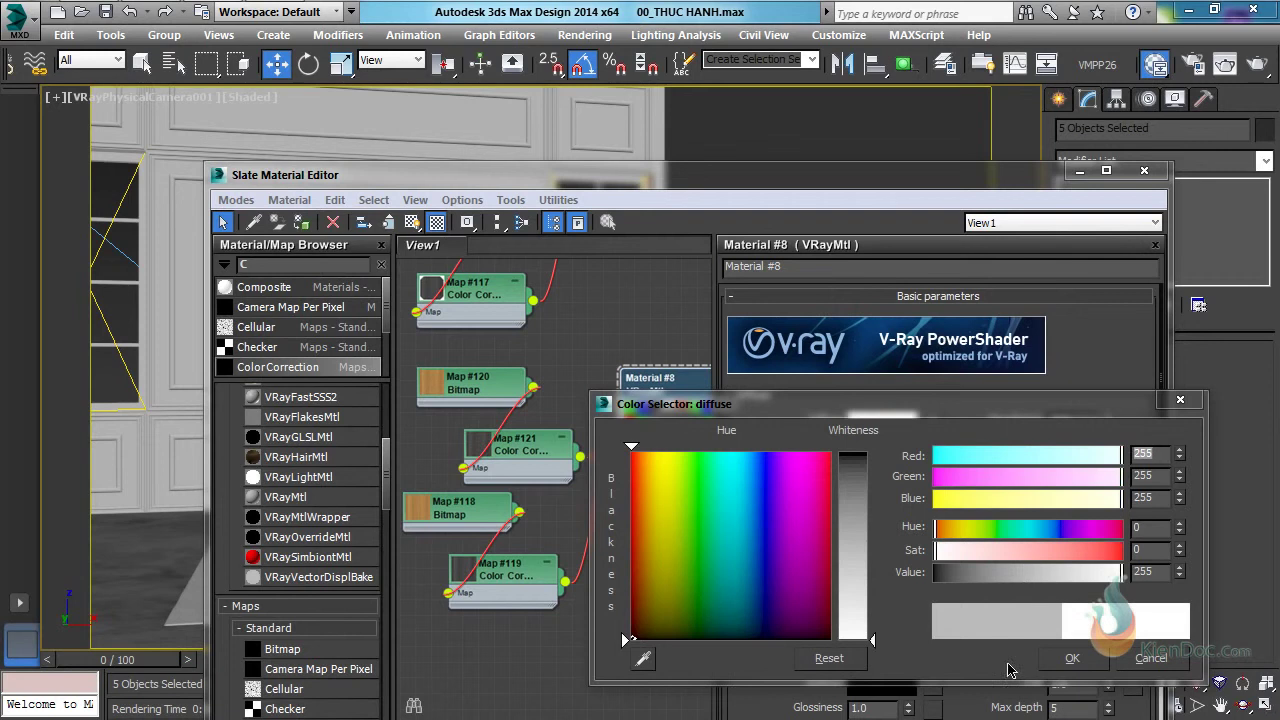
left_click(1070, 660)
Set the duplicated material's diffuse map amount to 10.
left_click_drag(765, 548, 762, 428)
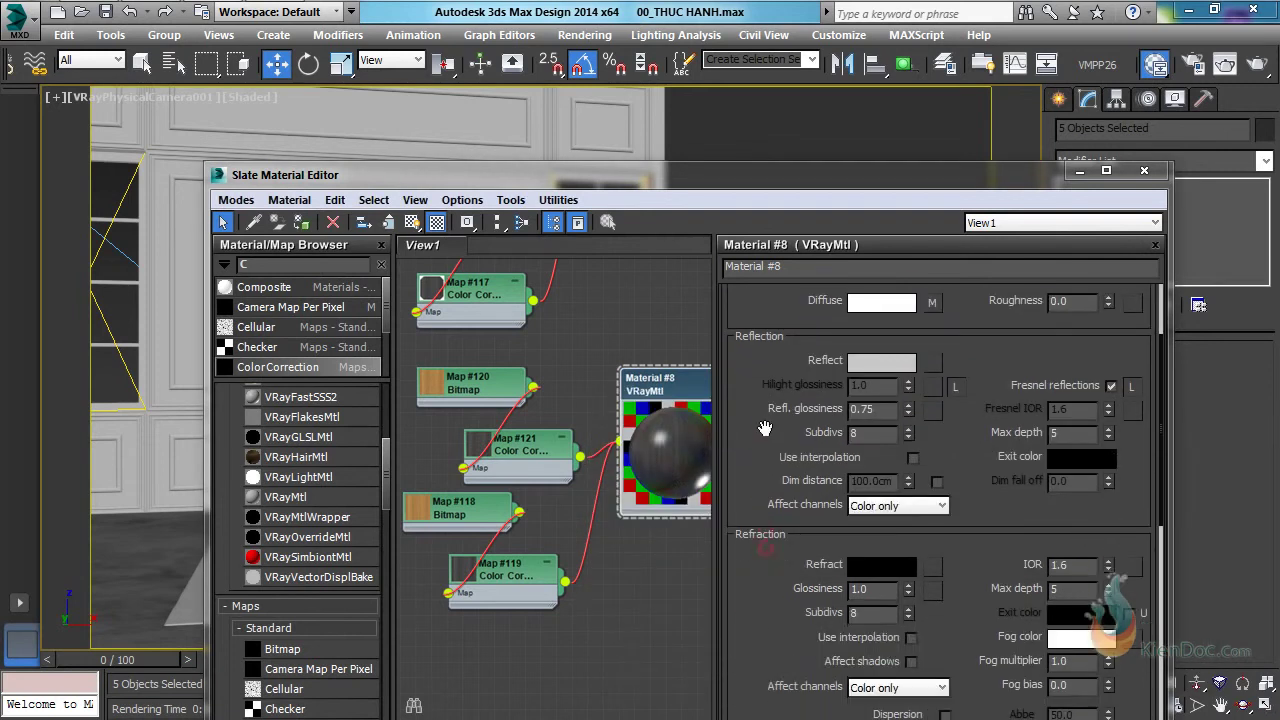
right_click(758, 422)
left_click(812, 578)
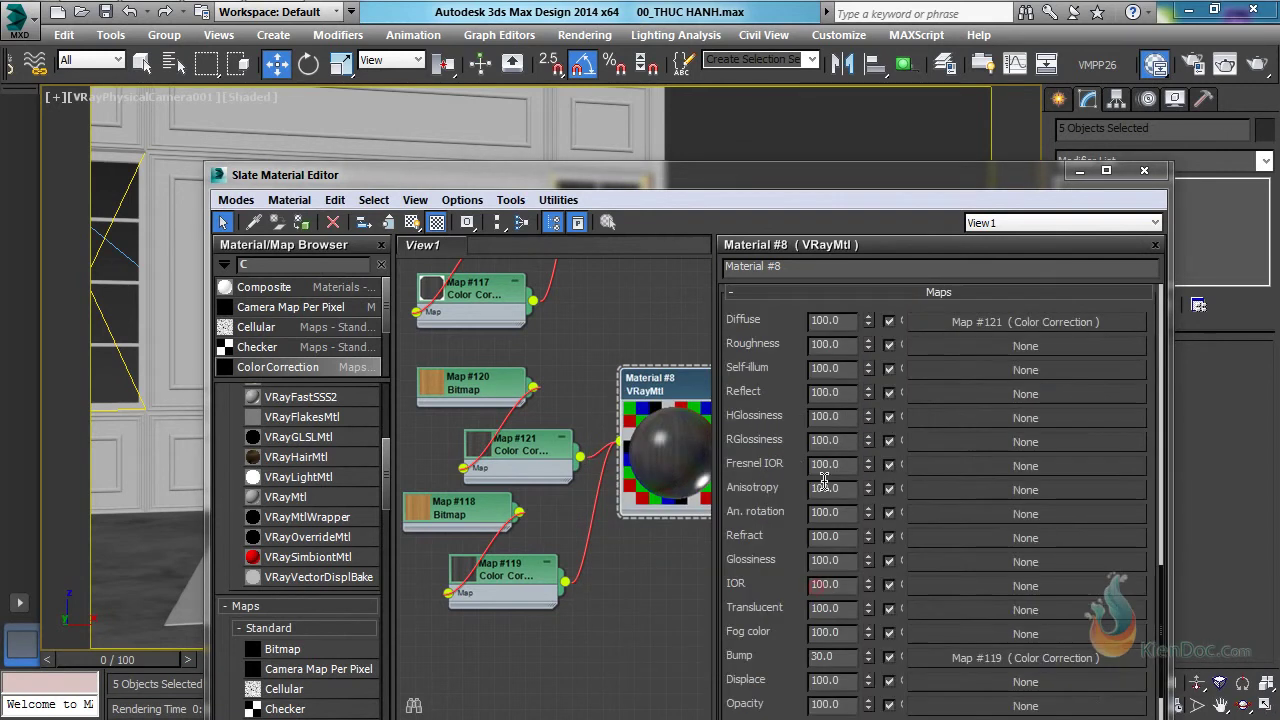
double_click(843, 319)
type("10")
key("Return")
scroll(650, 440, "up", 4)
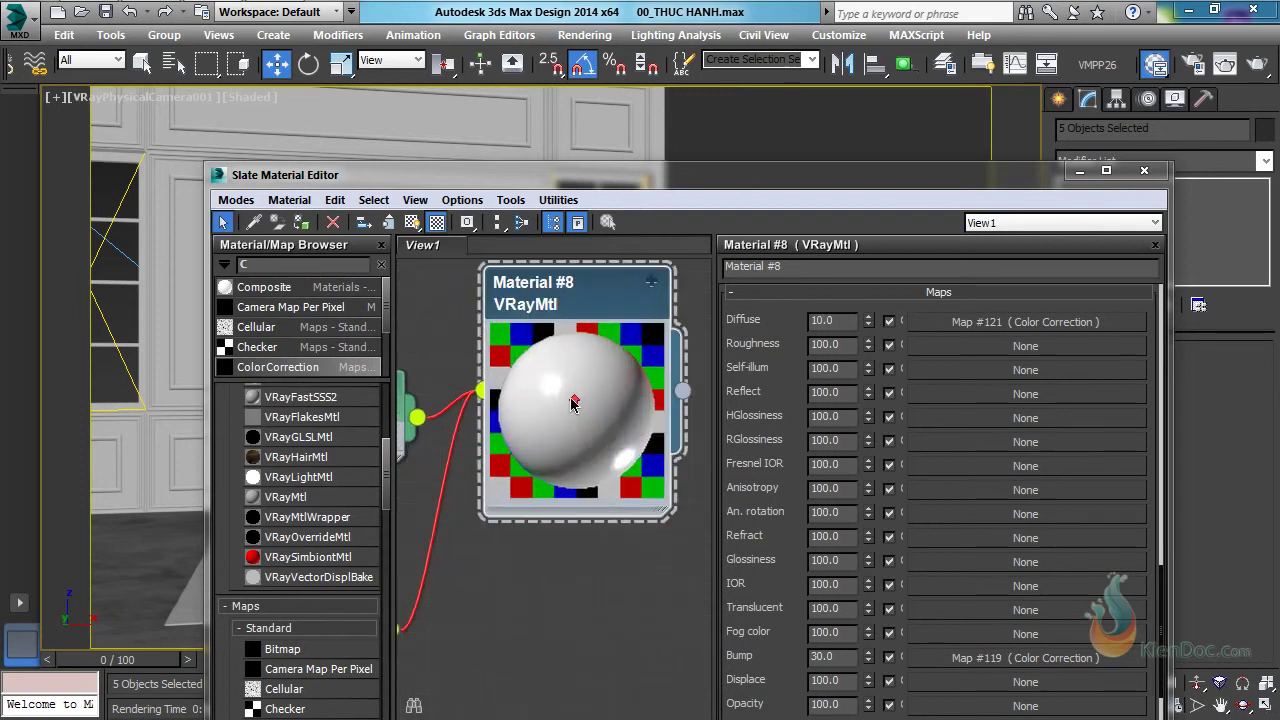
scroll(600, 310, "up", 3)
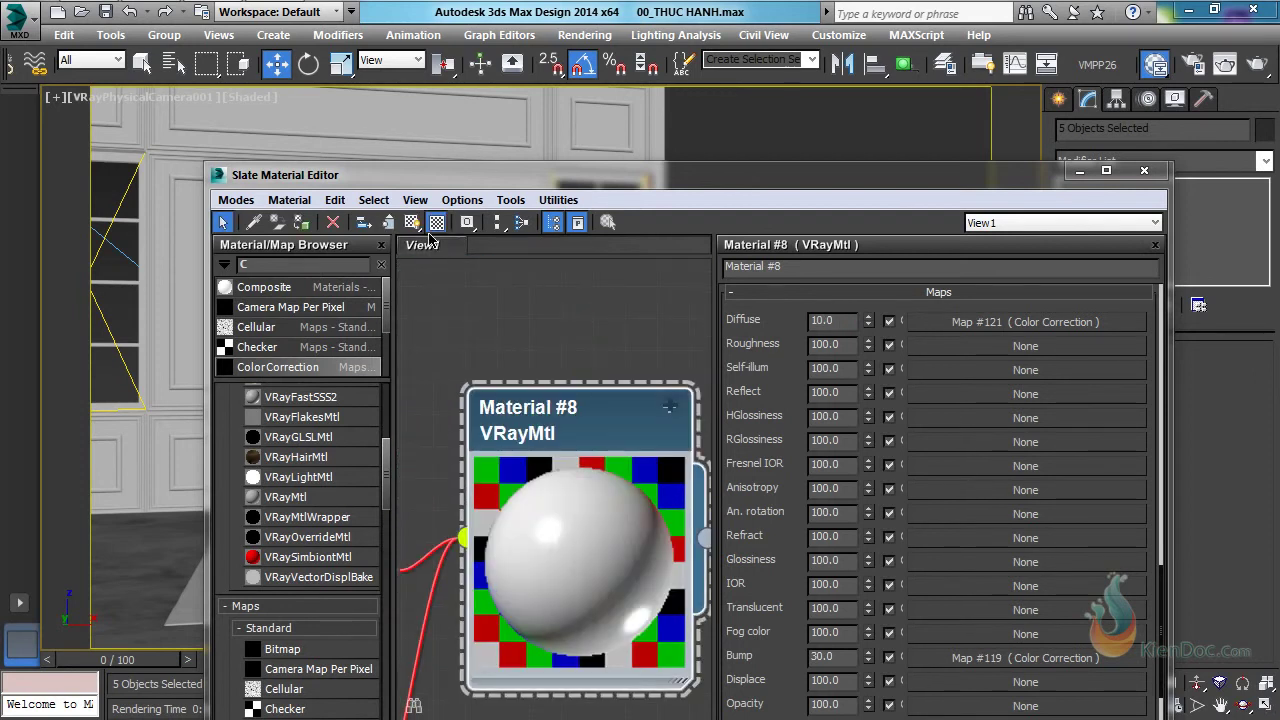
Assign the white wood material to the grid frames of both windows and close the material editor.
left_click_drag(507, 181, 558, 469)
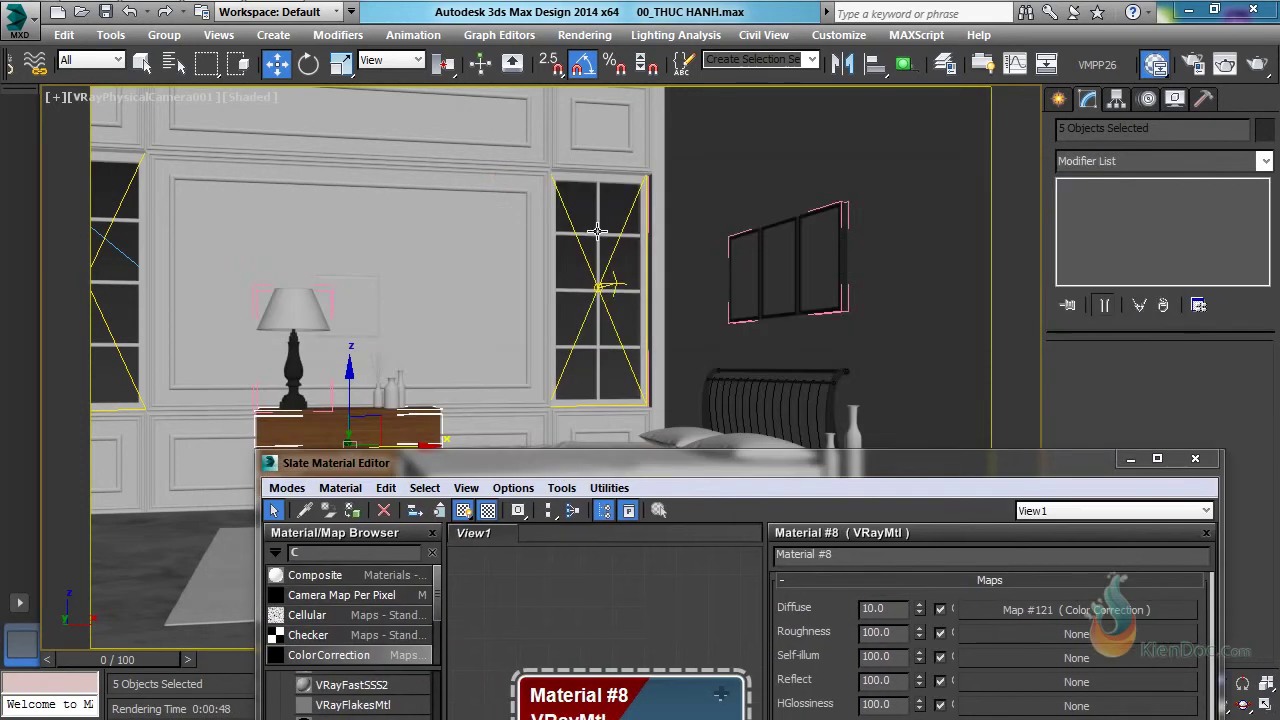
left_click(597, 231)
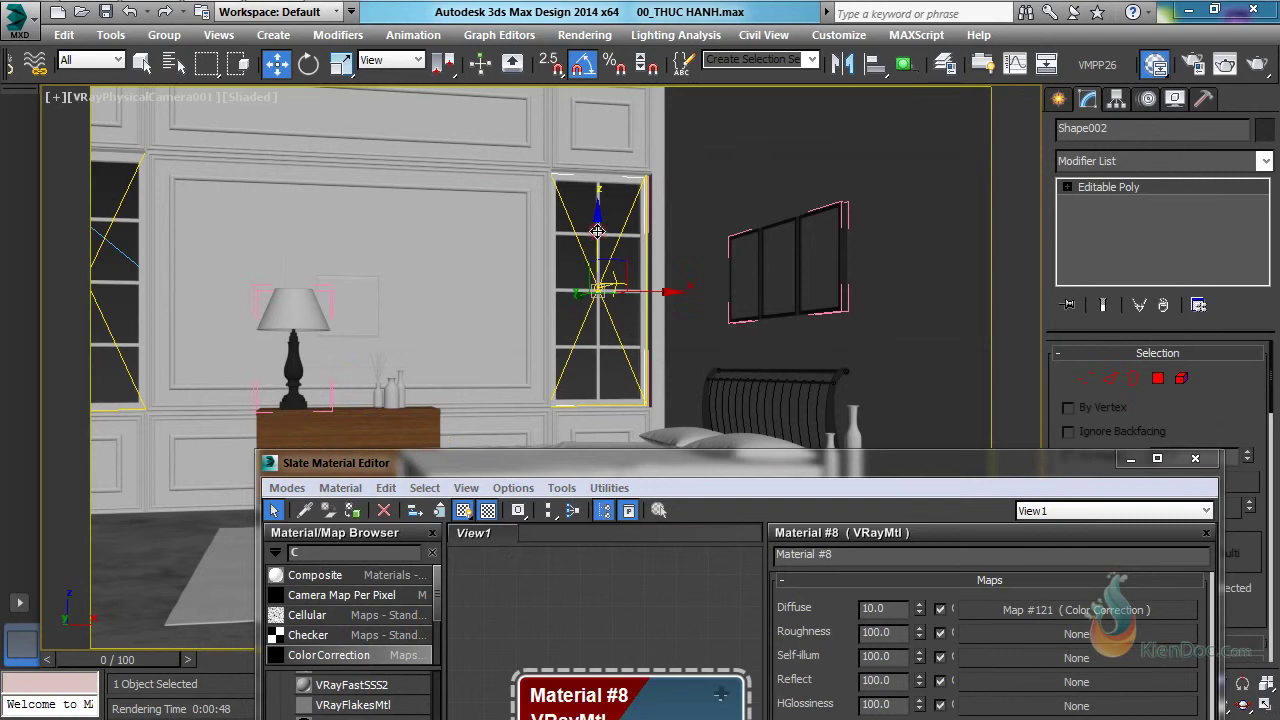
left_click(127, 220, "ctrl")
left_click(351, 511)
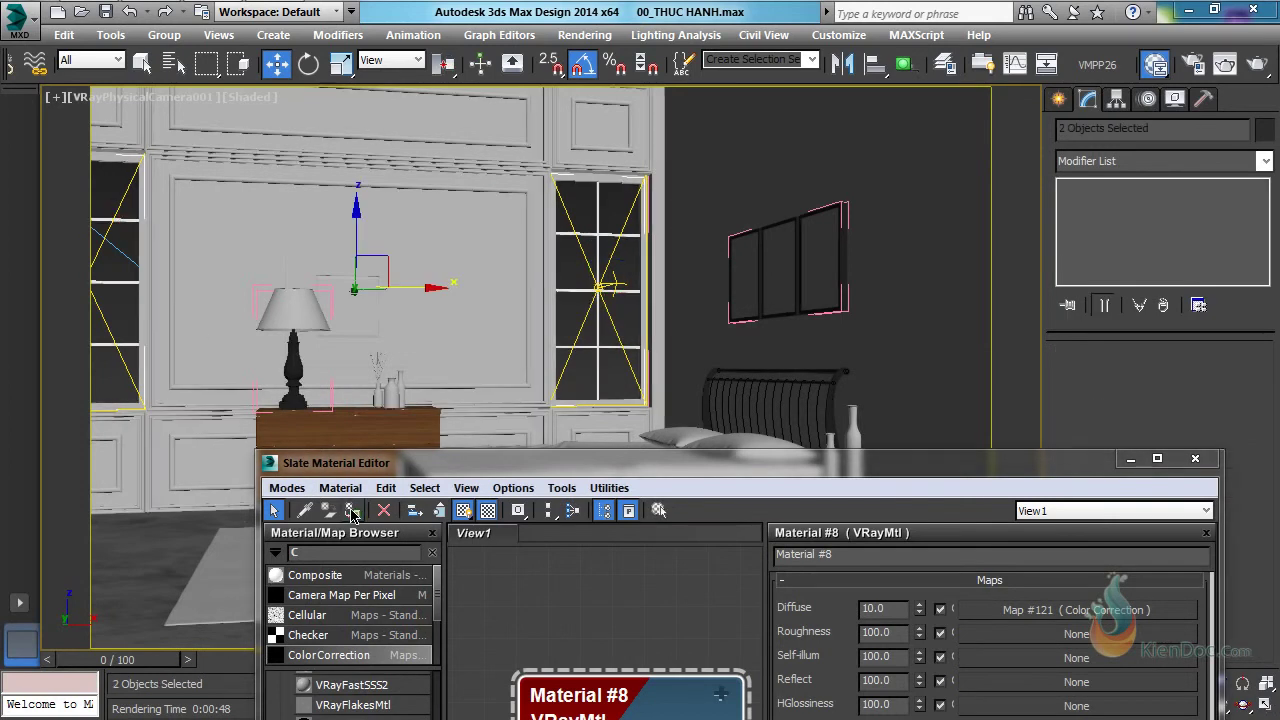
left_click(1195, 458)
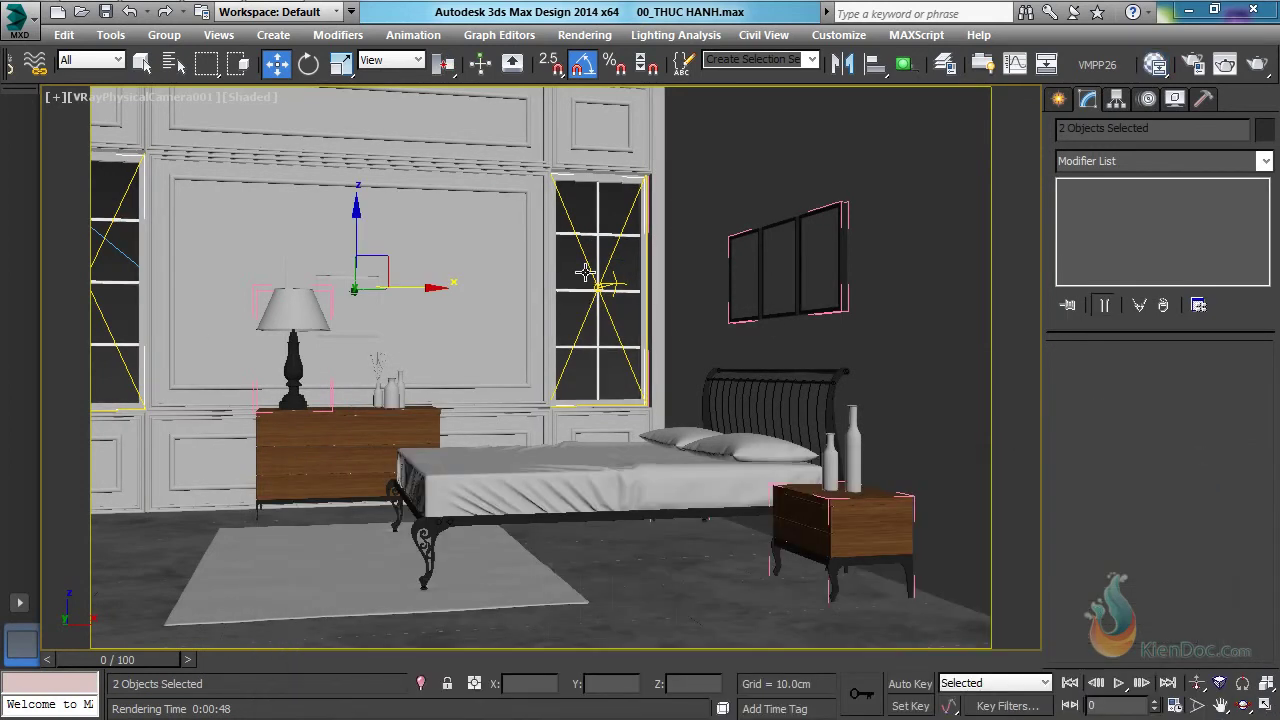
Add a UVW Map modifier with Box mapping to the grid frame of the window beside the bed.
key("p")
scroll(654, 420, "down", 5)
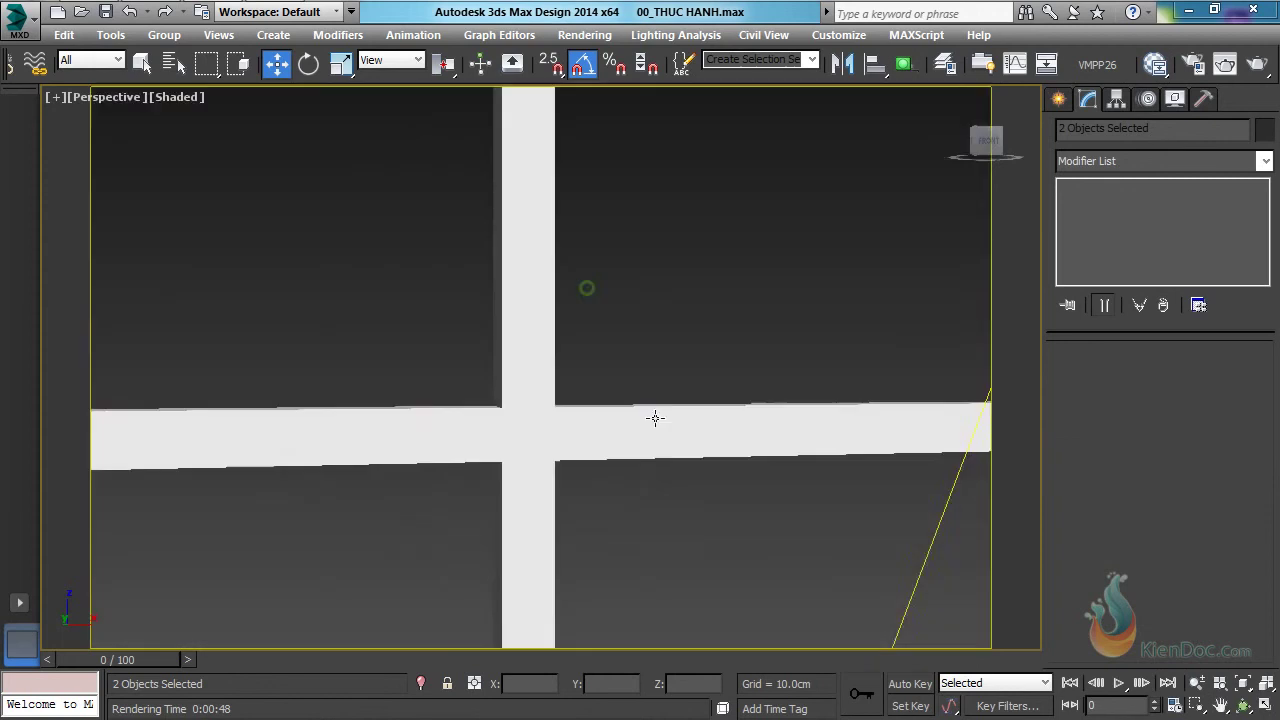
left_click(580, 443)
scroll(567, 444, "down", 5)
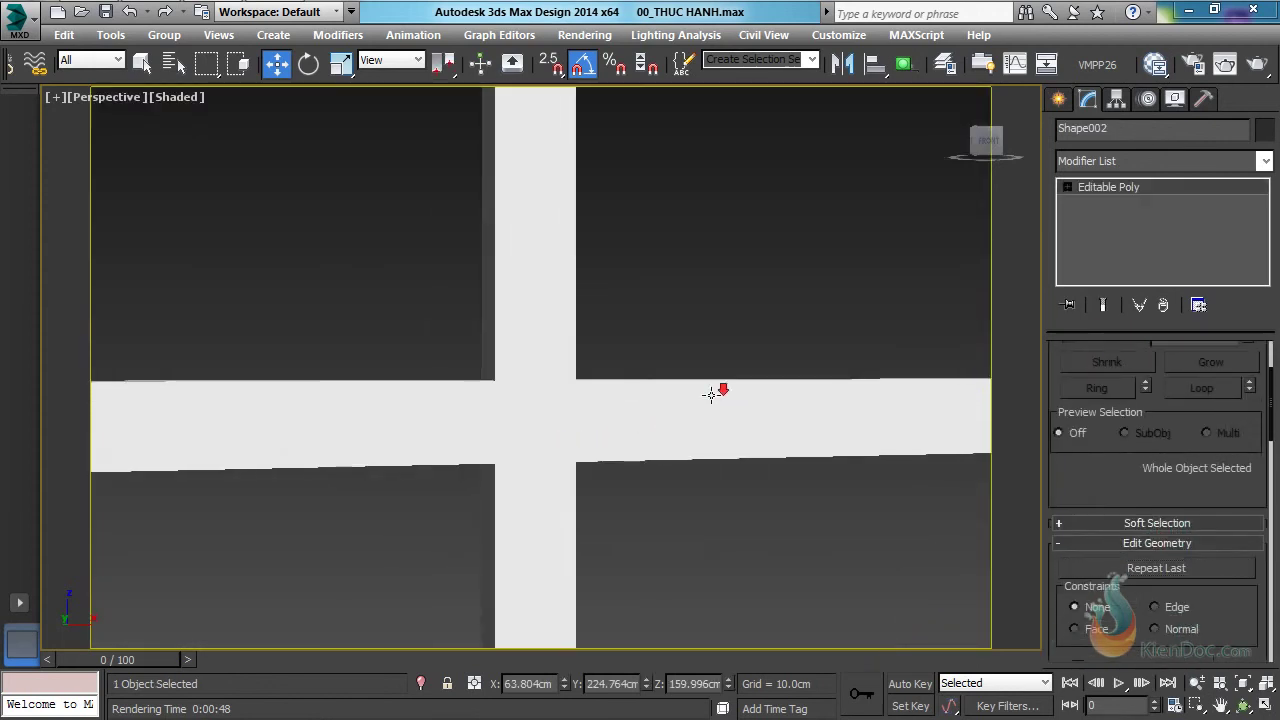
left_click(1133, 163)
key("u")
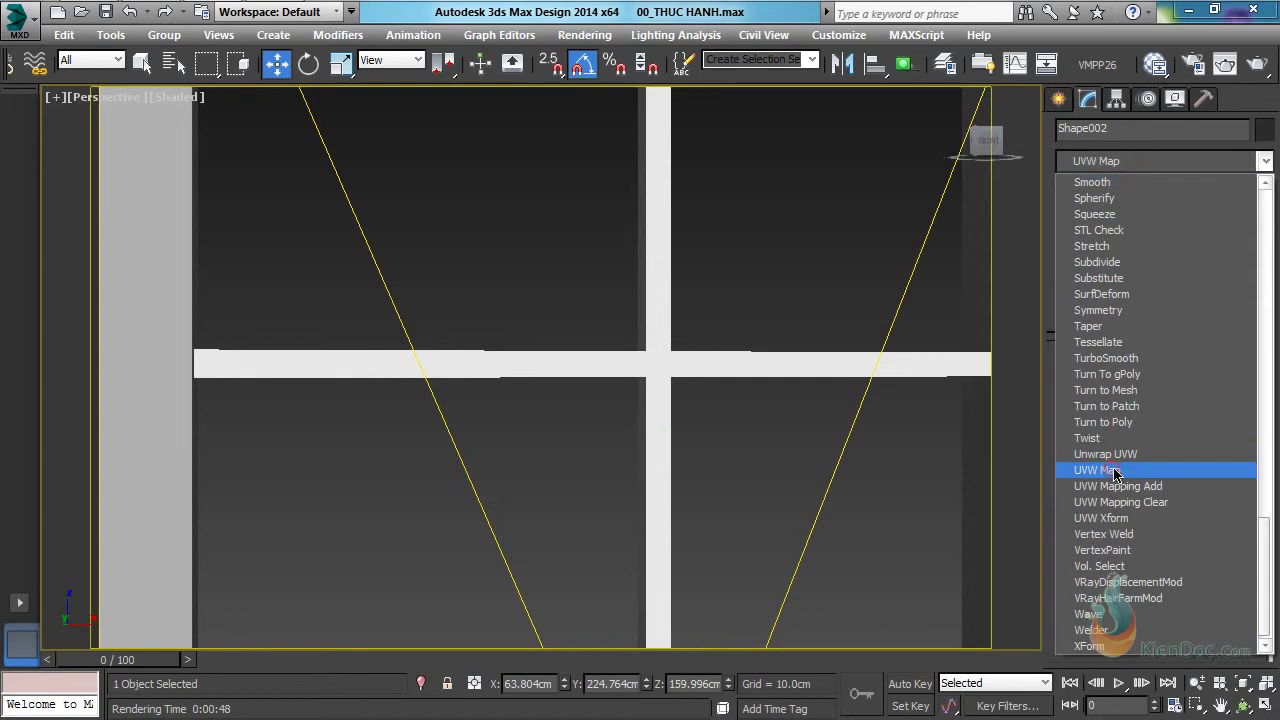
left_click(1116, 472)
left_click(1128, 420)
left_click(1110, 487)
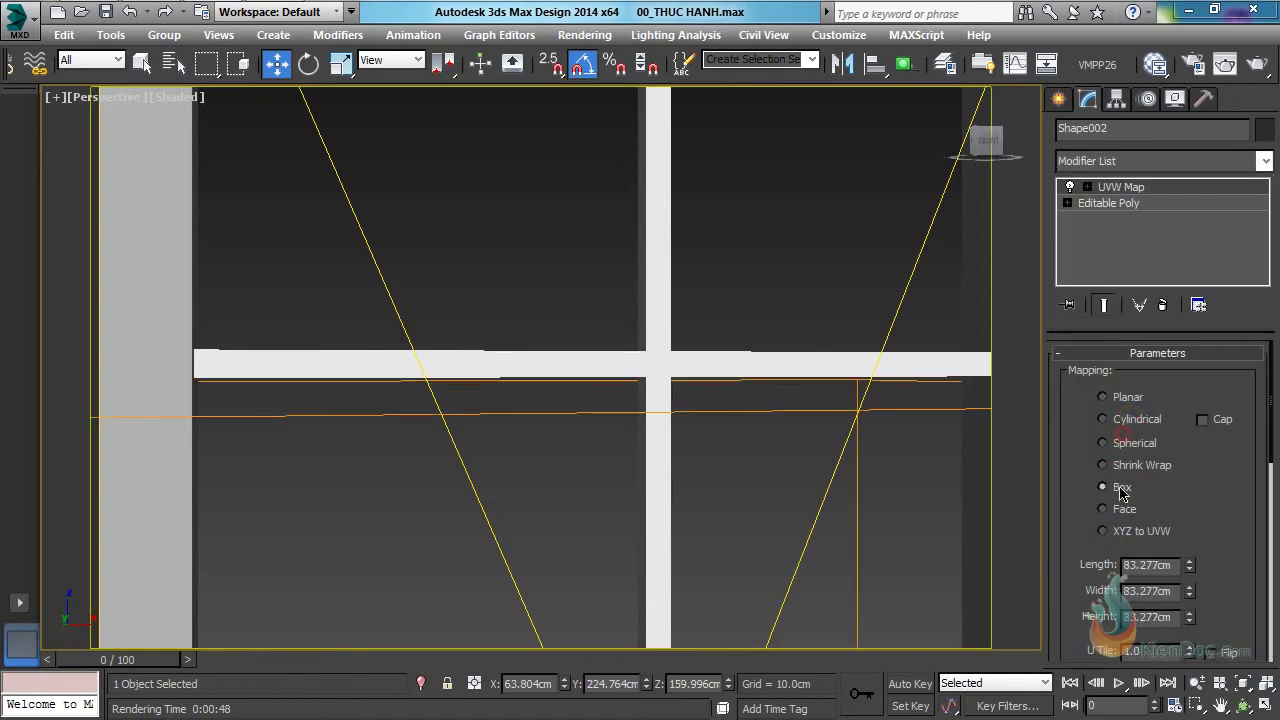
Copy the UVW Map modifier from that window frame onto the other window's grid frame.
middle_click_drag(549, 413, 554, 390)
key("m")
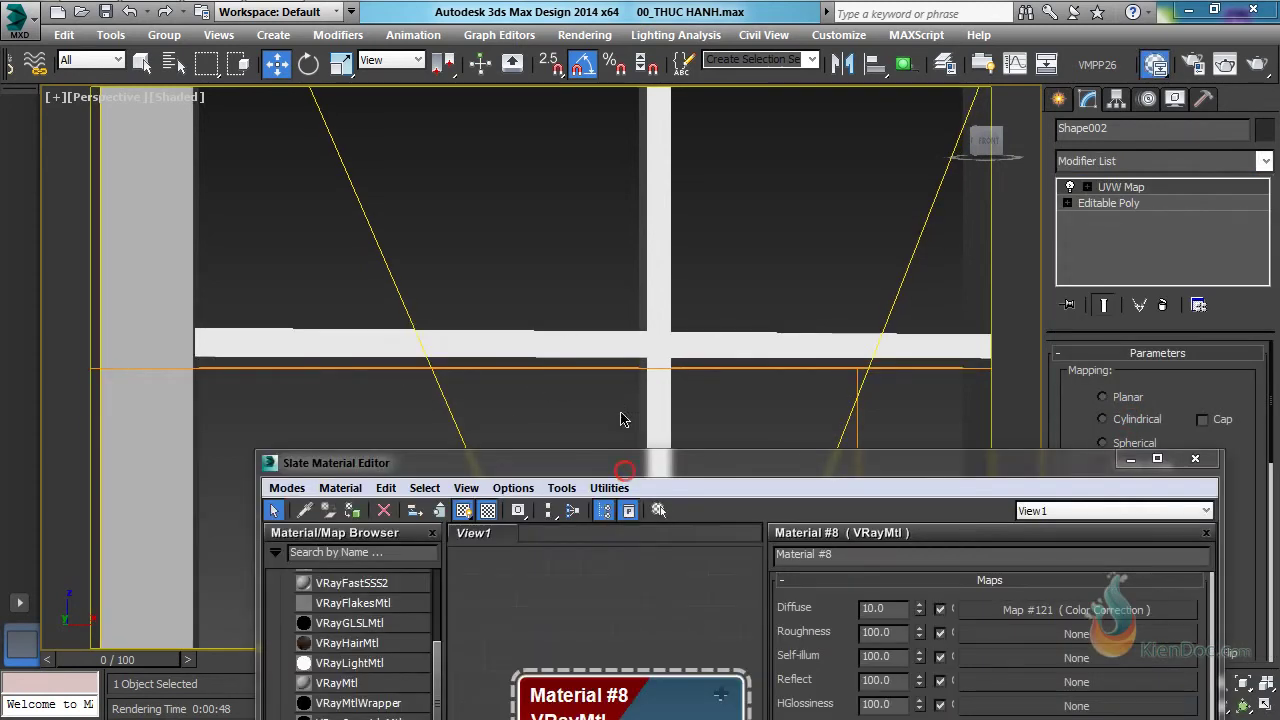
left_click_drag(622, 464, 538, 194)
left_click(1110, 191)
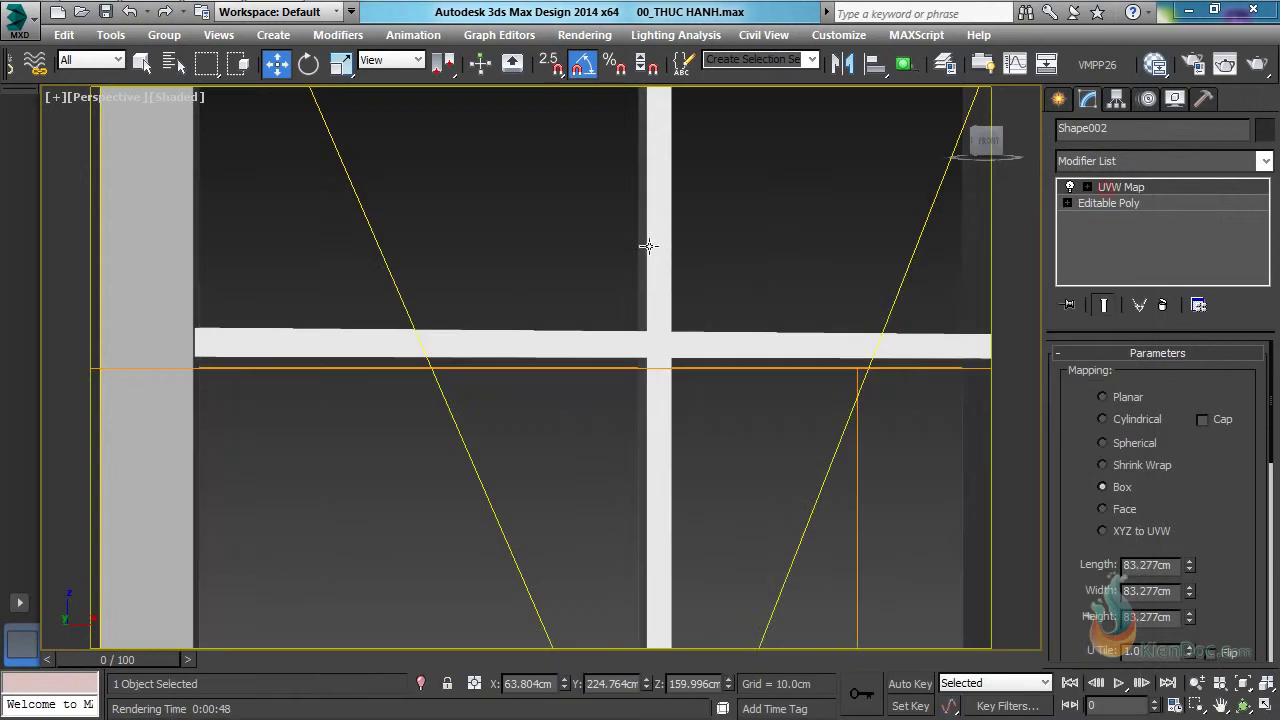
middle_click_drag(648, 246, 806, 280)
scroll(814, 281, "down", 8)
middle_click_drag(582, 296, 765, 297)
scroll(466, 262, "up", 6)
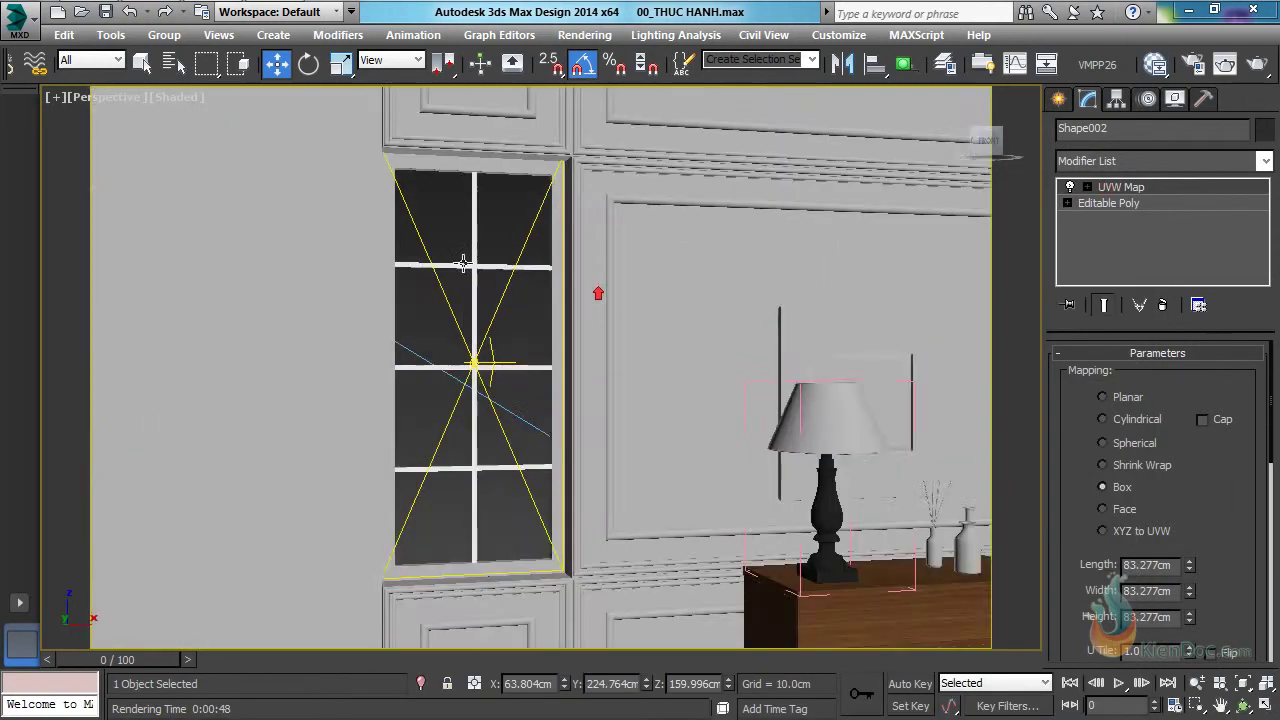
scroll(635, 291, "down", 2)
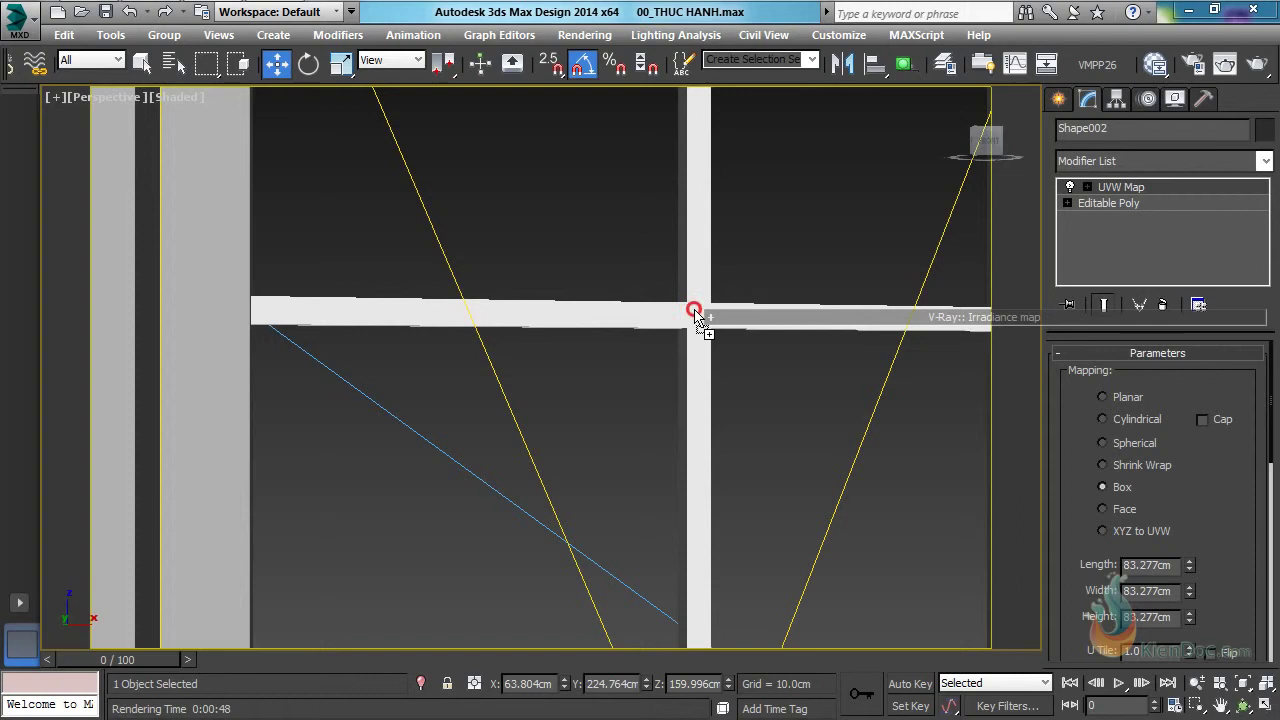
left_click(707, 322)
middle_click_drag(748, 335, 629, 297)
scroll(636, 297, "down", 4)
Return to the camera view, open the V-Ray frame buffer and render the bedroom.
key("c")
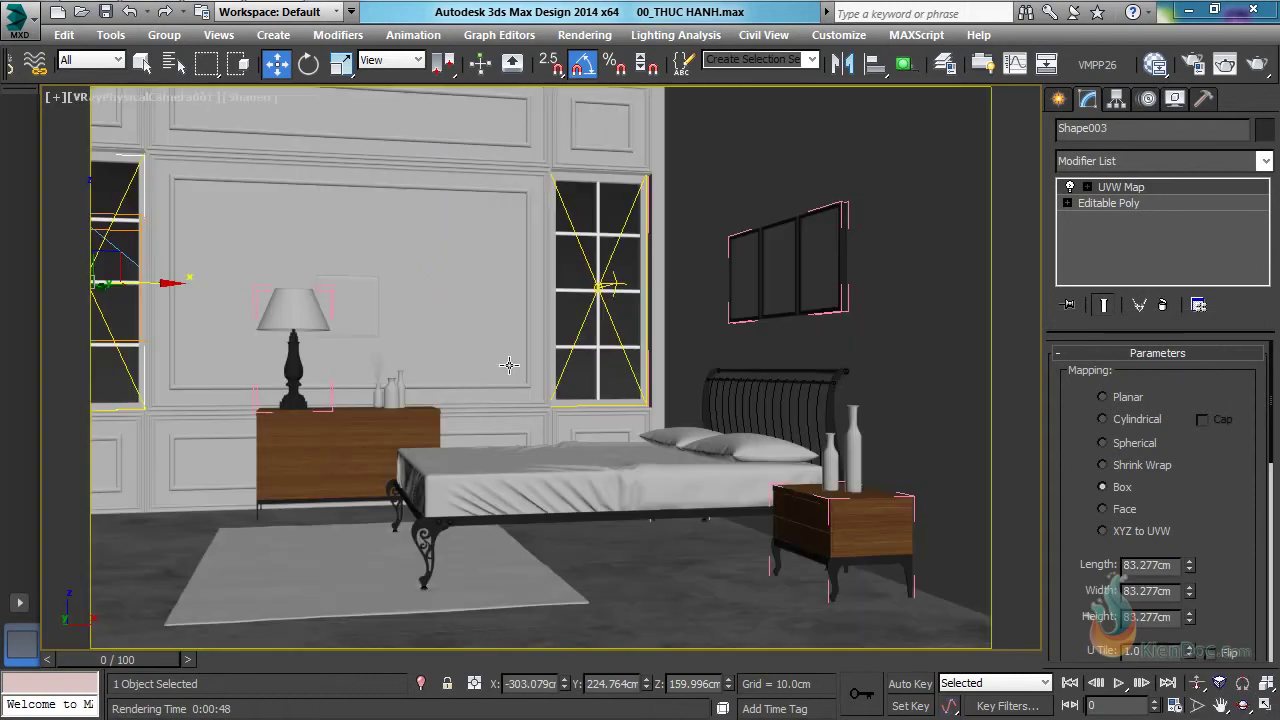
right_click(549, 330)
left_click(612, 578)
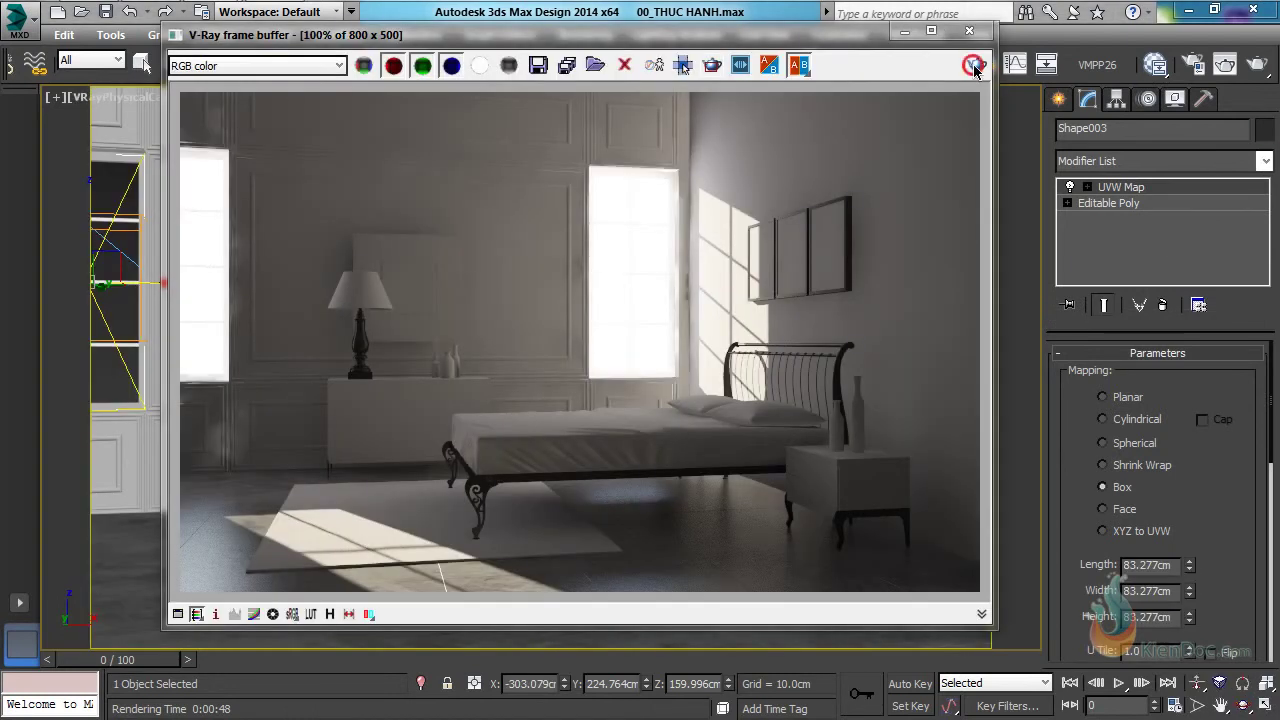
left_click(972, 66)
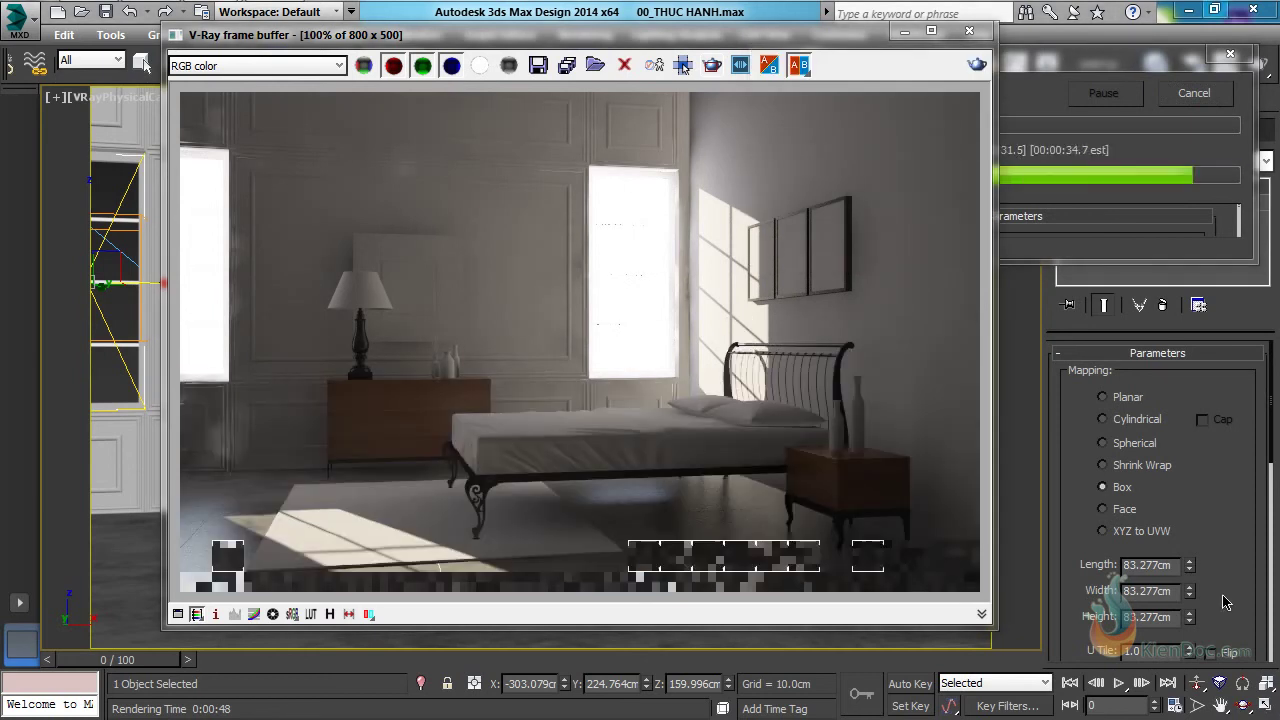